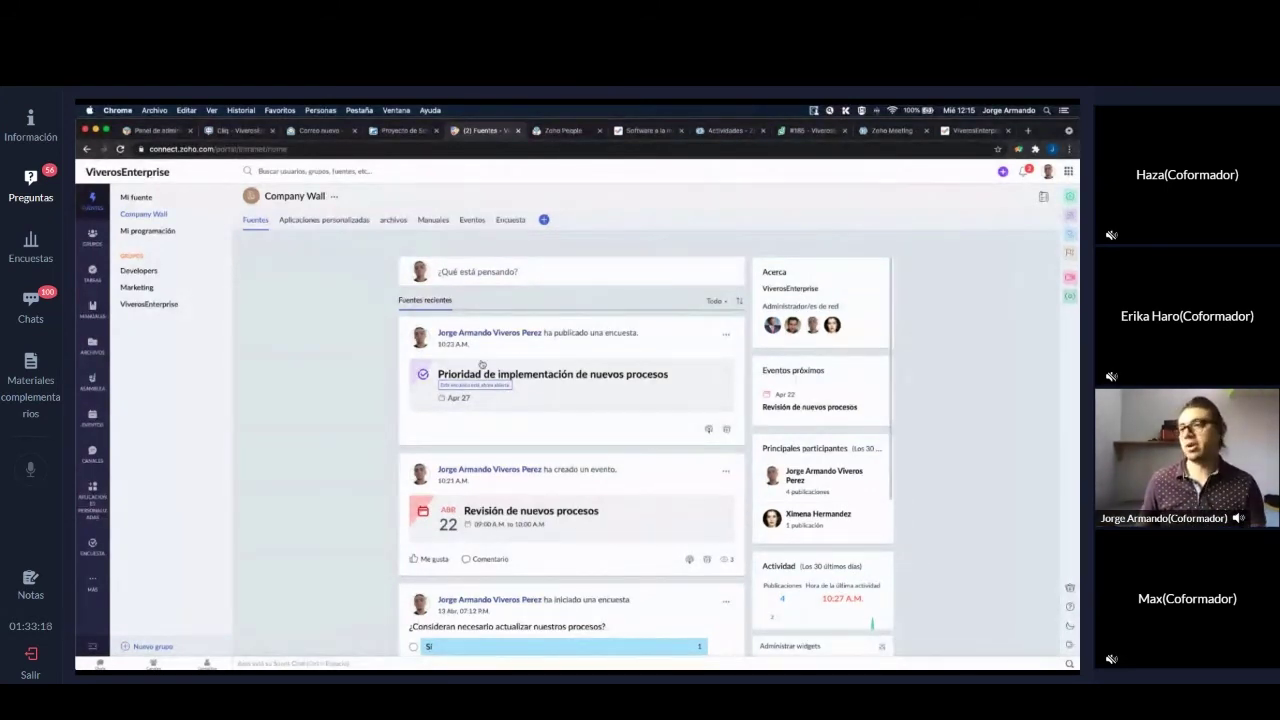
- Examine the Company Wall feed and the reaction options on the poll "¿Consideran necesario actualizar nuestros procesos?"
{"action": "scroll", "coordinate": [481, 364], "scroll_direction": "down", "scroll_amount": 15}
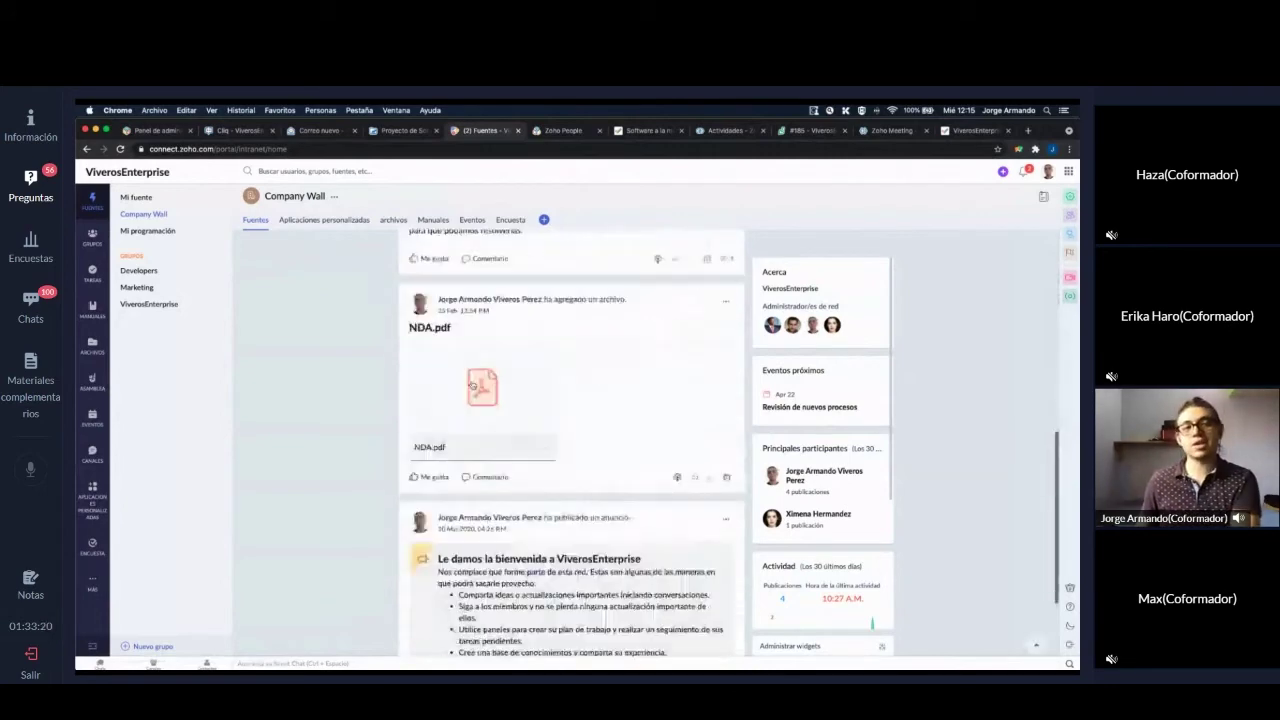
{"action": "scroll", "coordinate": [480, 384], "scroll_direction": "up", "scroll_amount": 15}
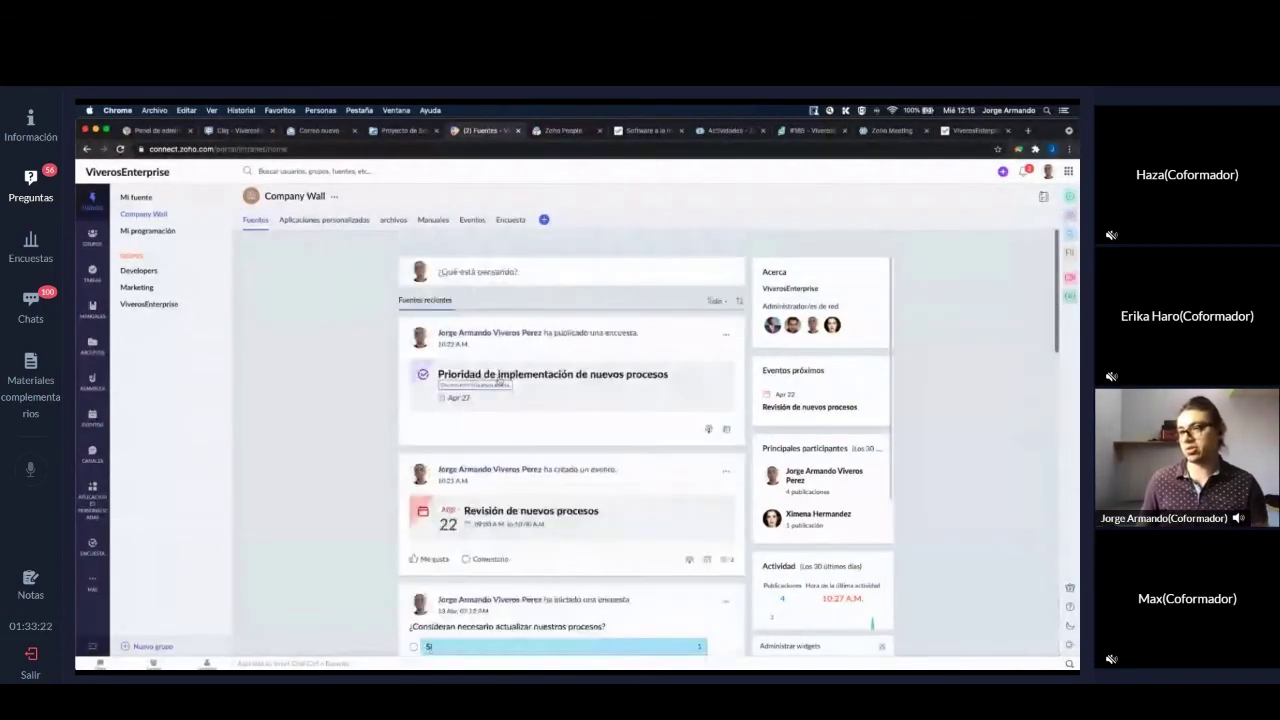
{"action": "scroll", "coordinate": [499, 381], "scroll_direction": "down", "scroll_amount": 5}
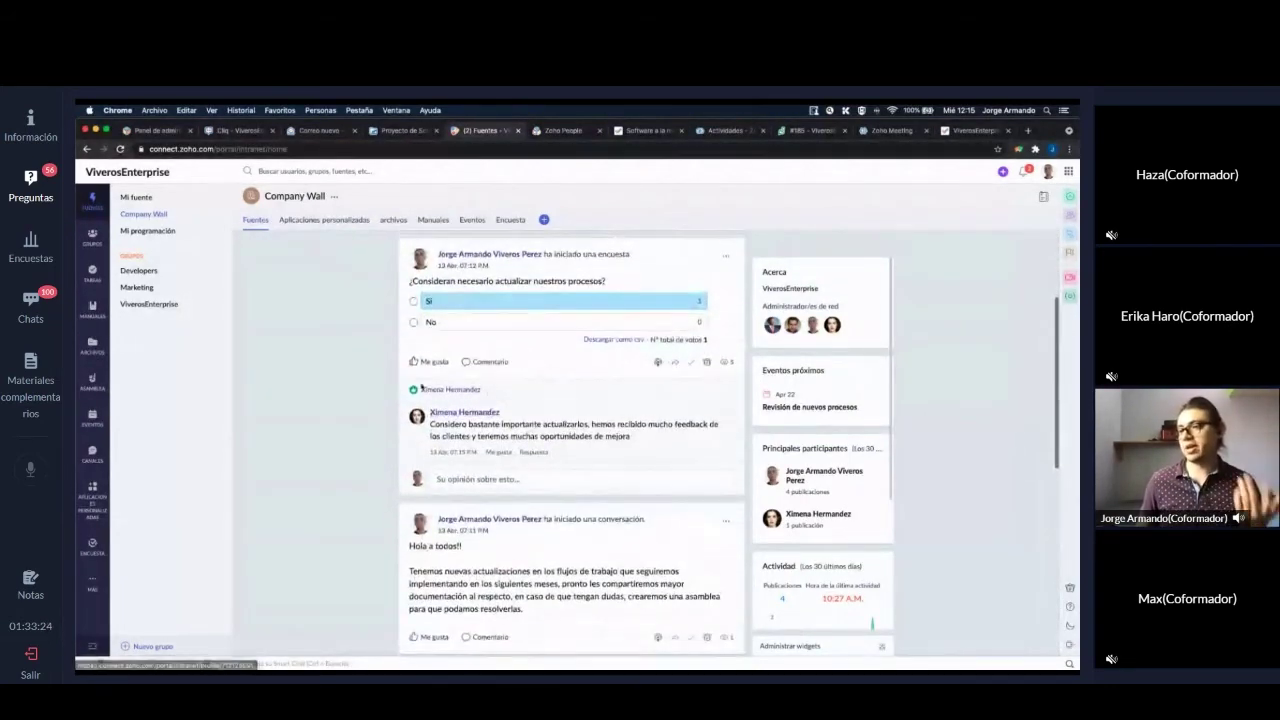
{"action": "scroll", "coordinate": [421, 387], "scroll_direction": "up", "scroll_amount": 1}
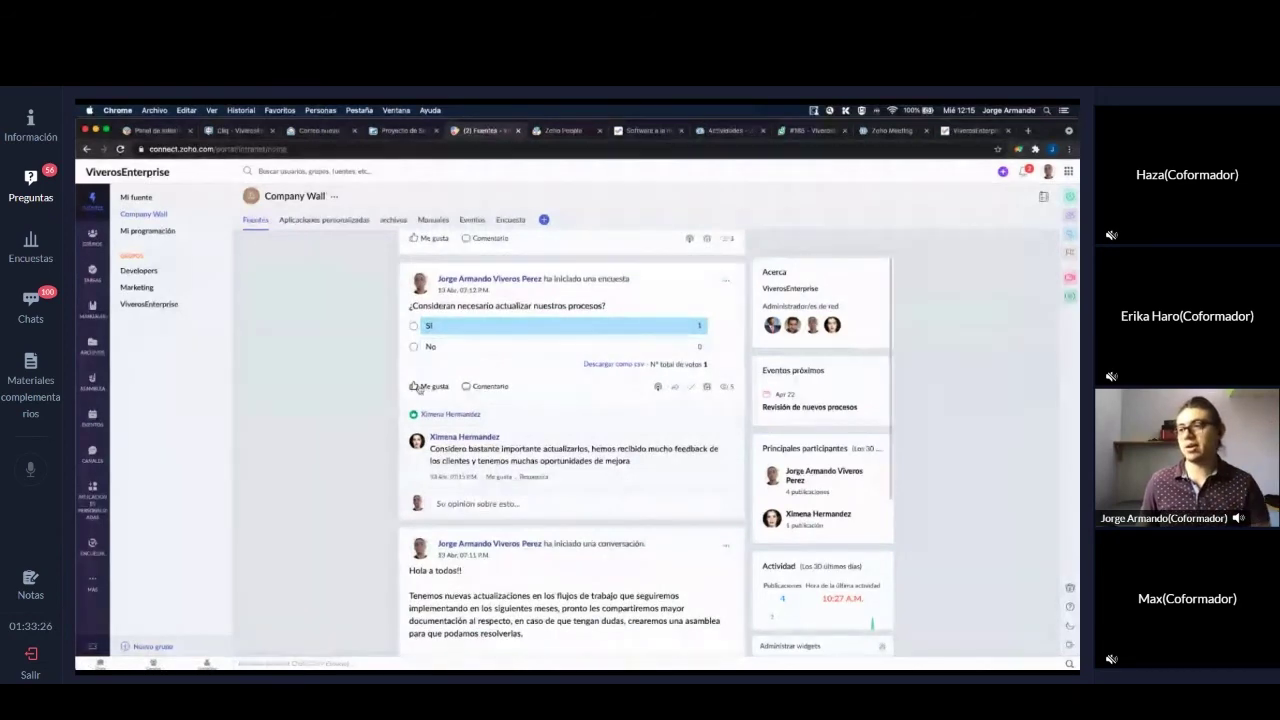
{"action": "mouse_move", "coordinate": [418, 388]}
{"action": "scroll", "coordinate": [440, 380], "scroll_direction": "up", "scroll_amount": 3}
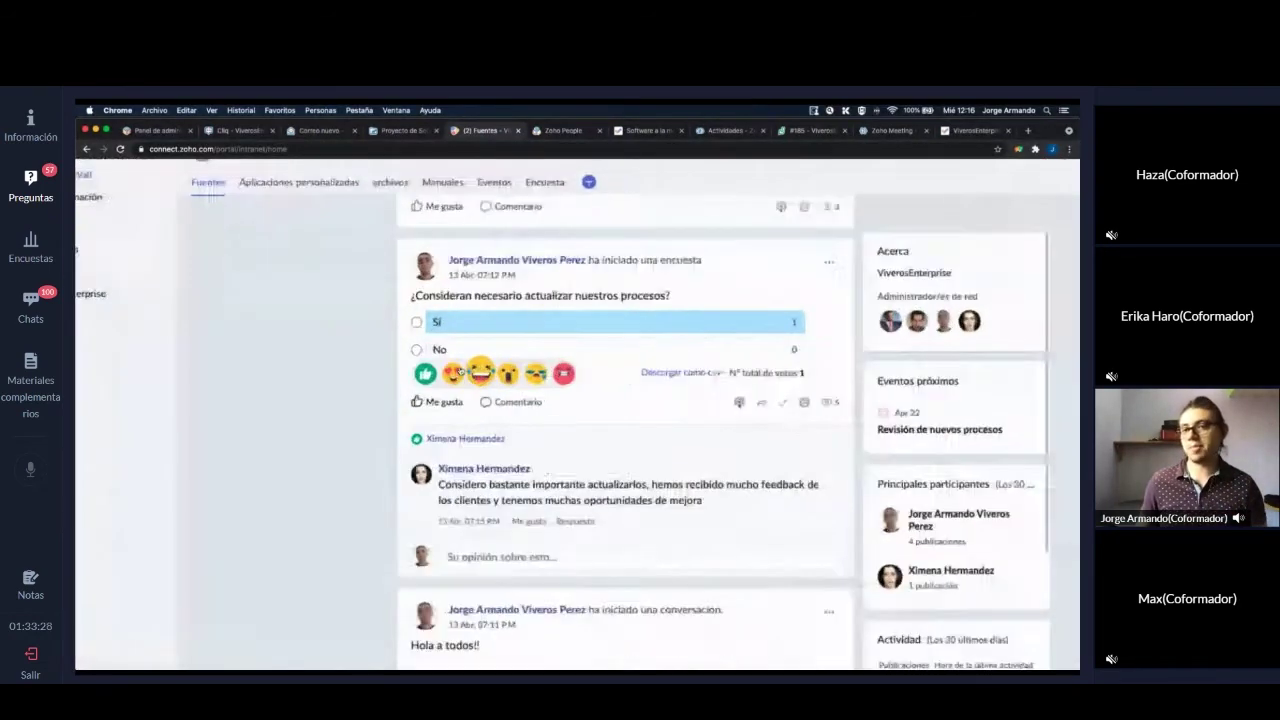
{"action": "scroll", "coordinate": [452, 372], "scroll_direction": "up", "scroll_amount": 3}
{"action": "mouse_move", "coordinate": [497, 481]}
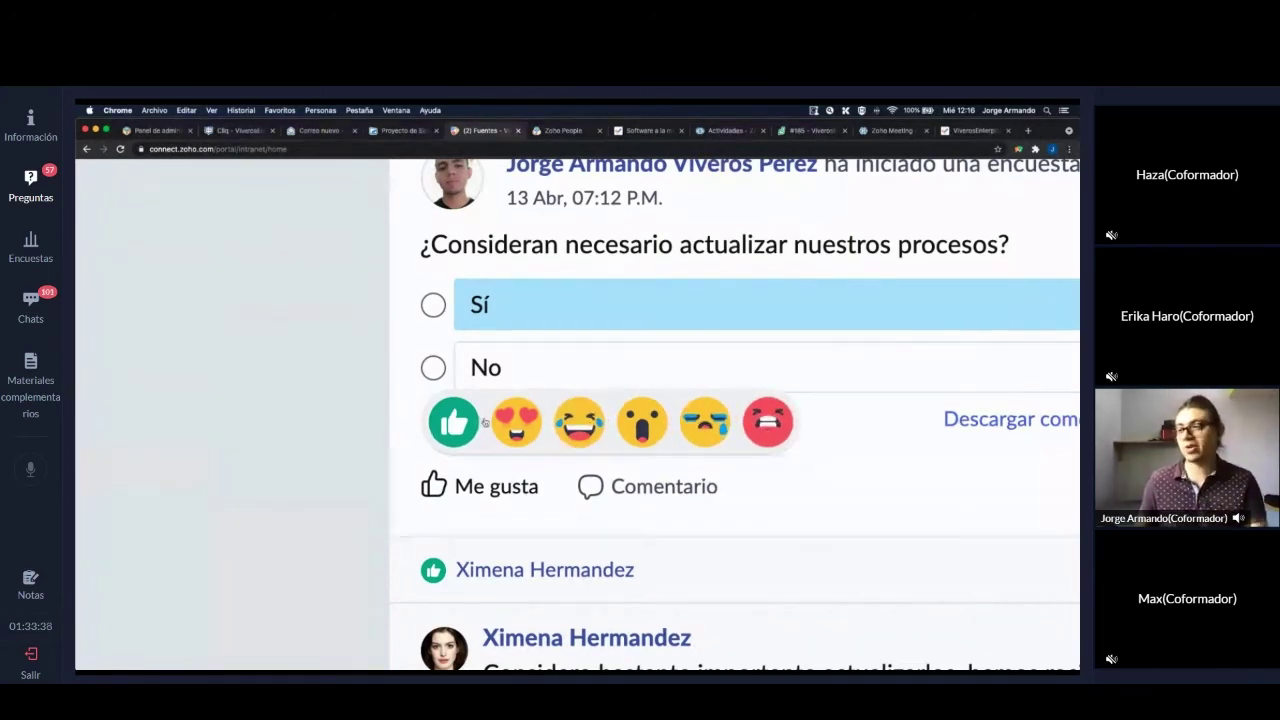
{"action": "scroll", "coordinate": [484, 423], "scroll_direction": "down", "scroll_amount": 5}
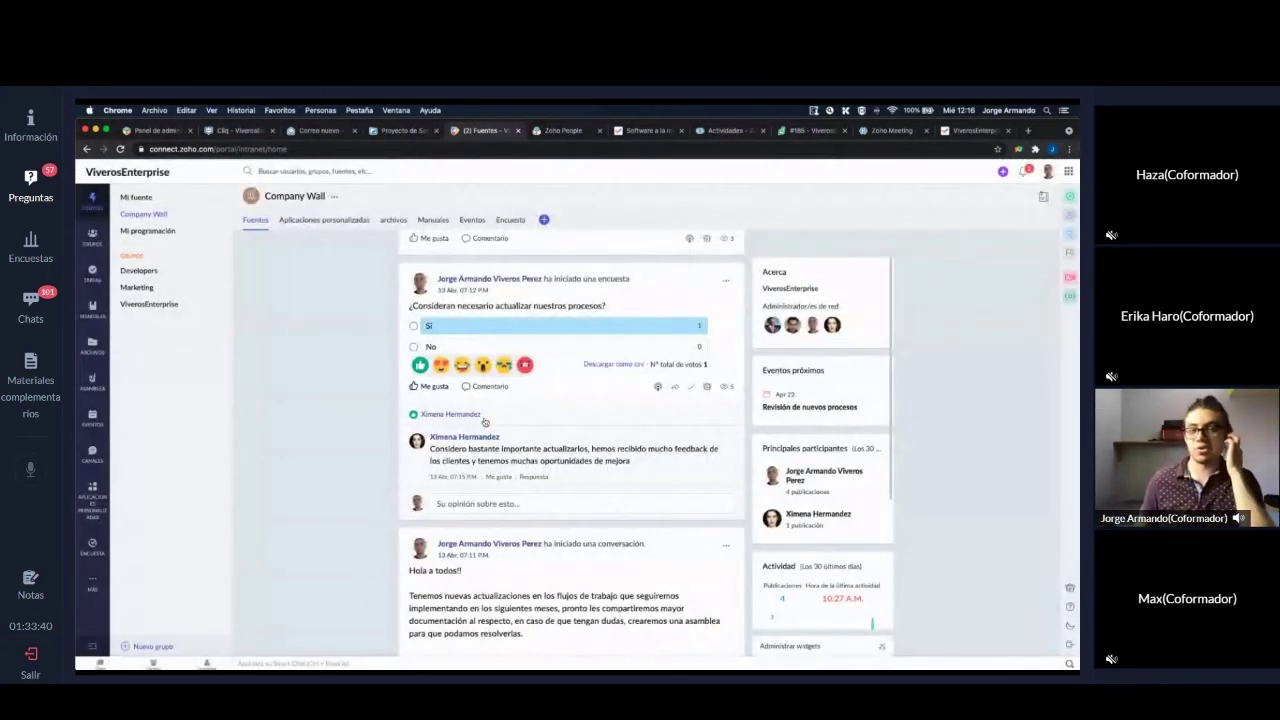
{"action": "scroll", "coordinate": [484, 422], "scroll_direction": "up", "scroll_amount": 5}
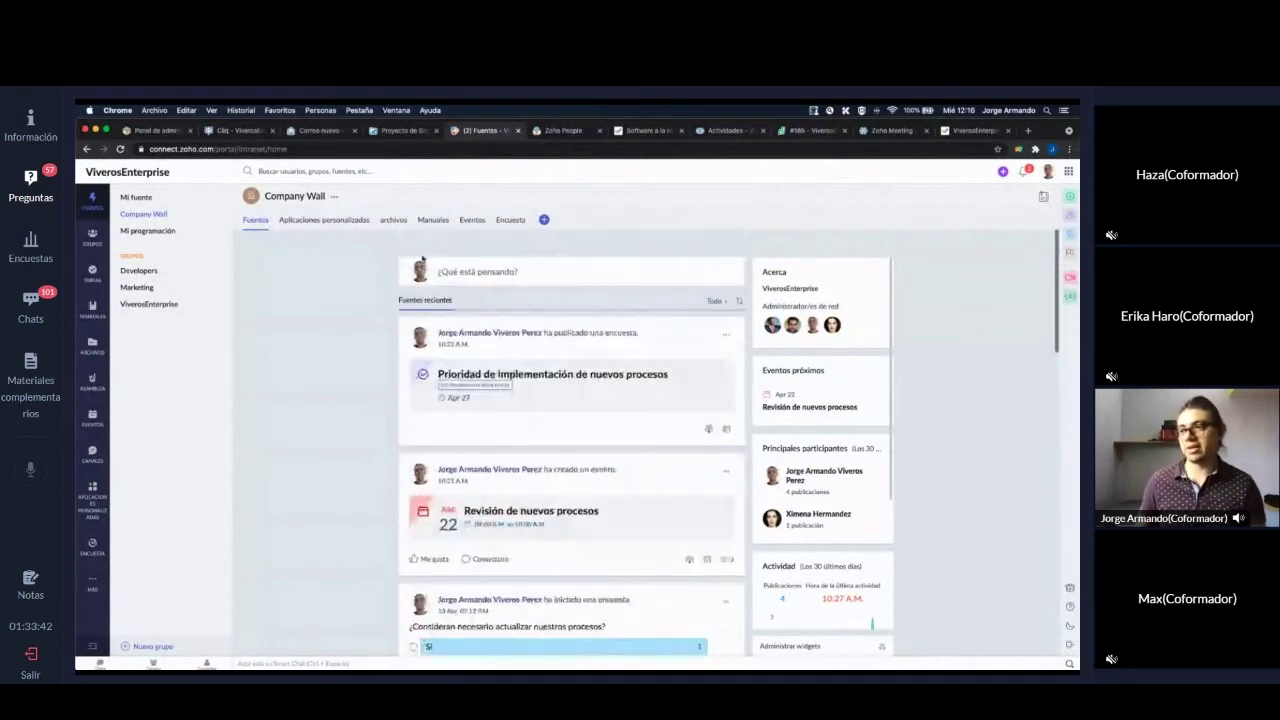
- Review the Company Wall's files with the options for adding a new one, and view its manuals
{"action": "left_click", "coordinate": [393, 219]}
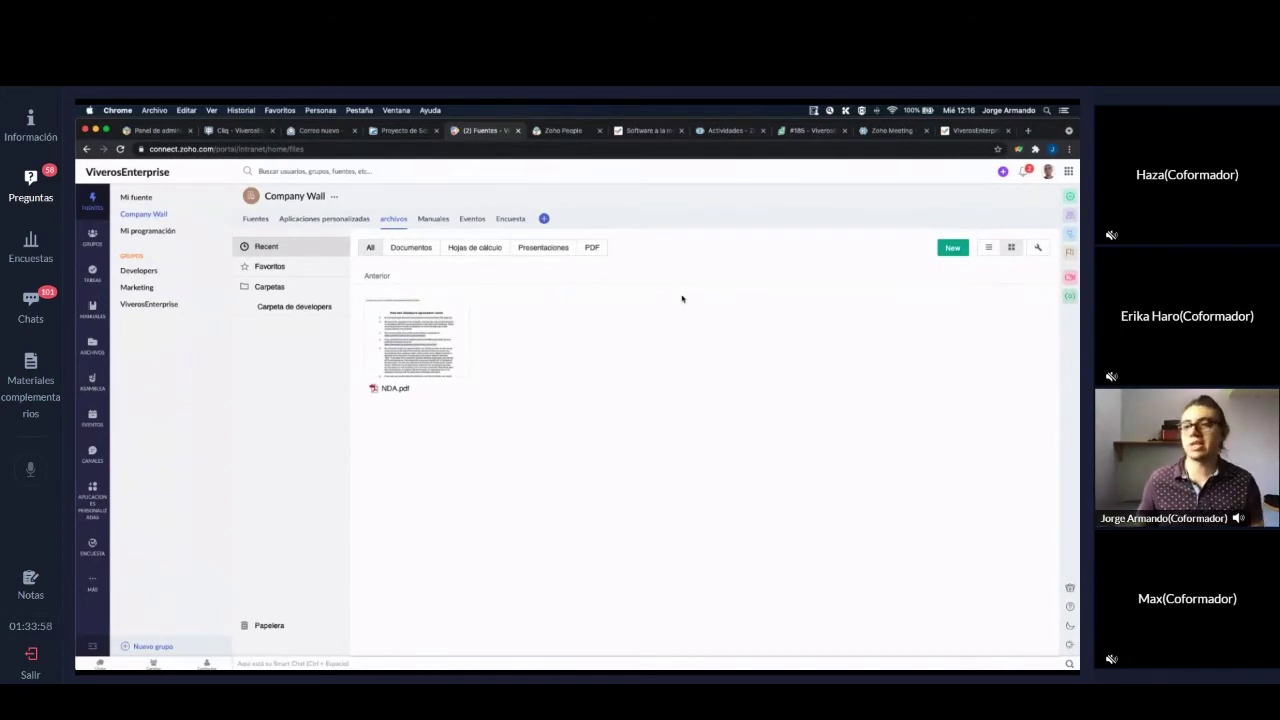
{"action": "left_click", "coordinate": [952, 250]}
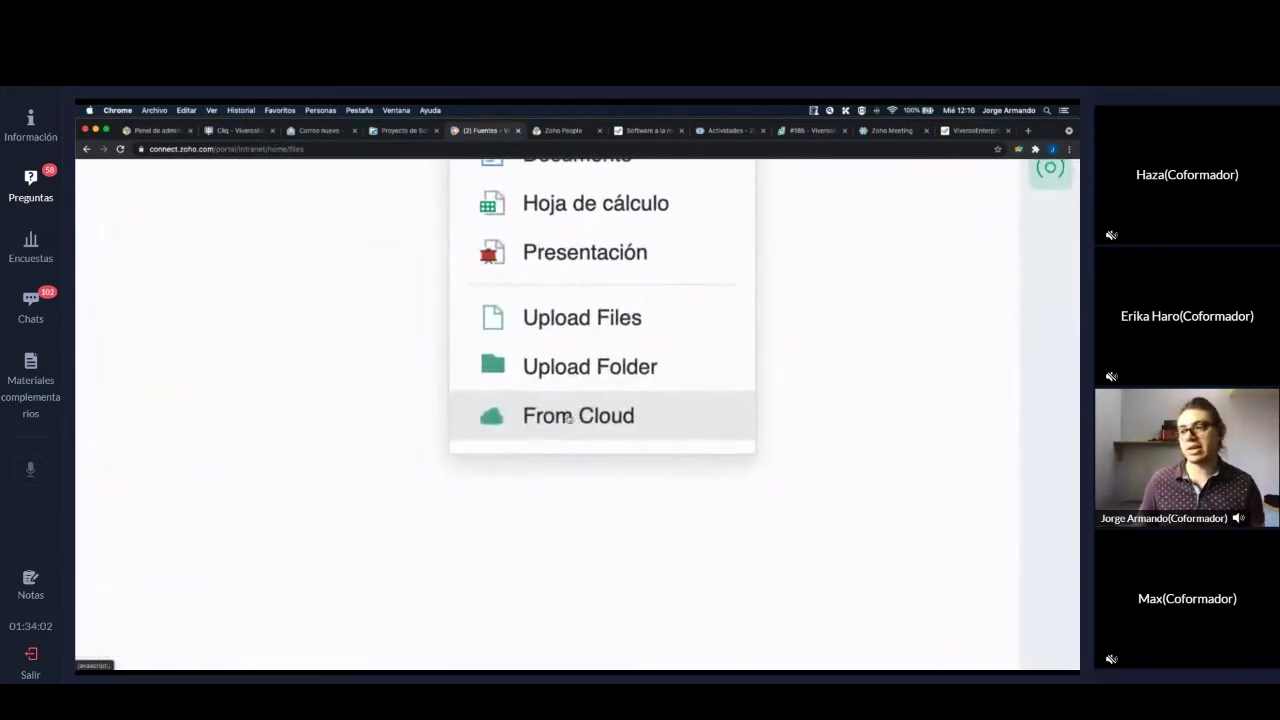
{"action": "left_click", "coordinate": [500, 407]}
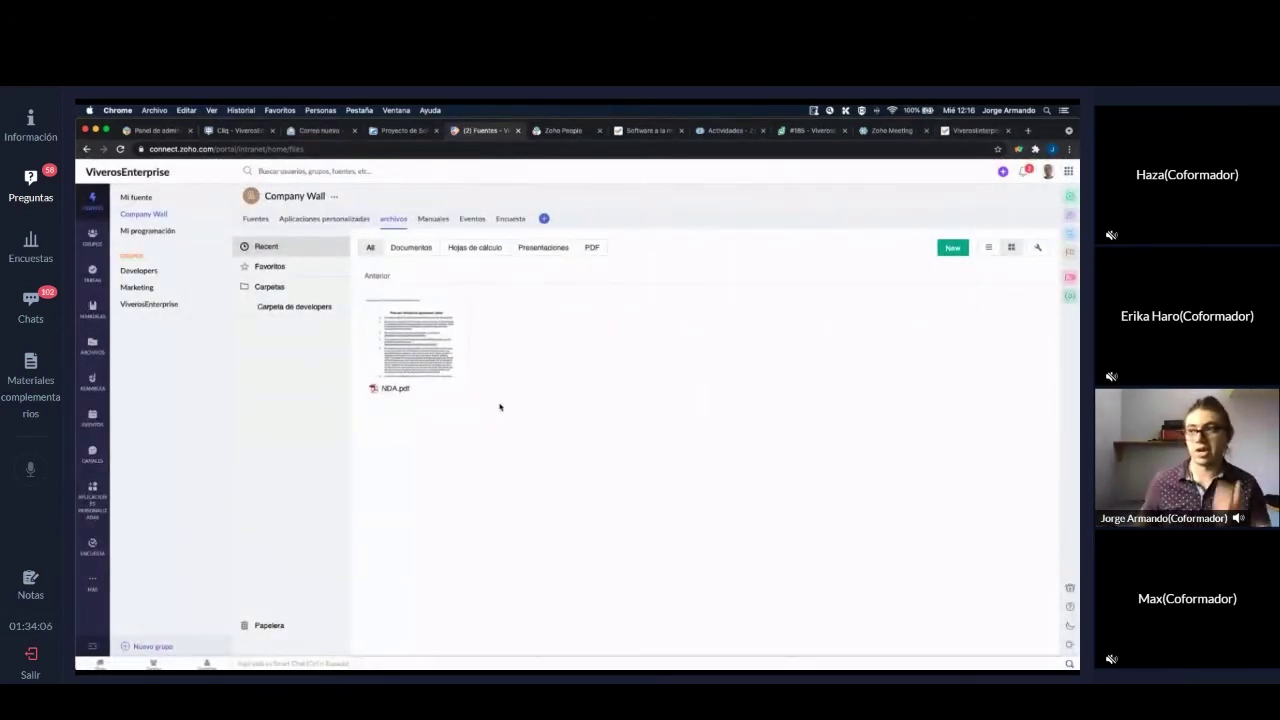
{"action": "left_click", "coordinate": [432, 219]}
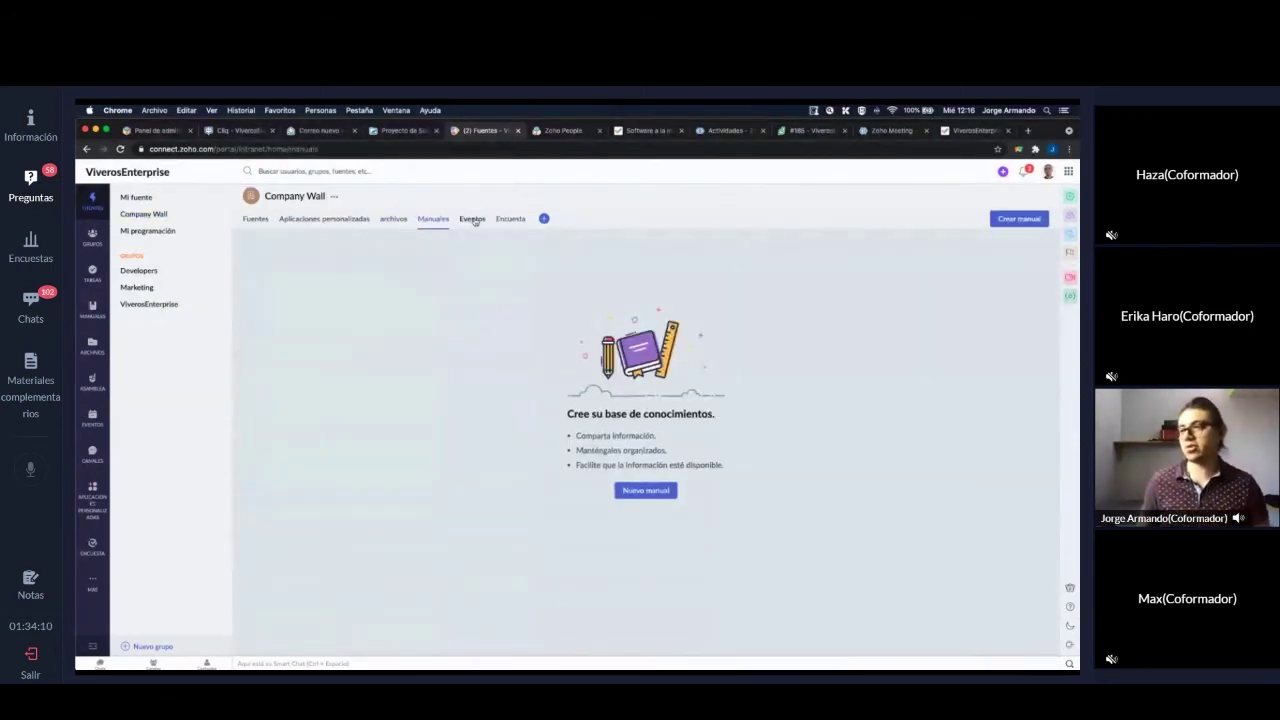
- Review the Company Wall's events calendar in the month, week, day and list views
{"action": "left_click", "coordinate": [472, 219]}
{"action": "scroll", "coordinate": [583, 420], "scroll_direction": "down", "scroll_amount": 3}
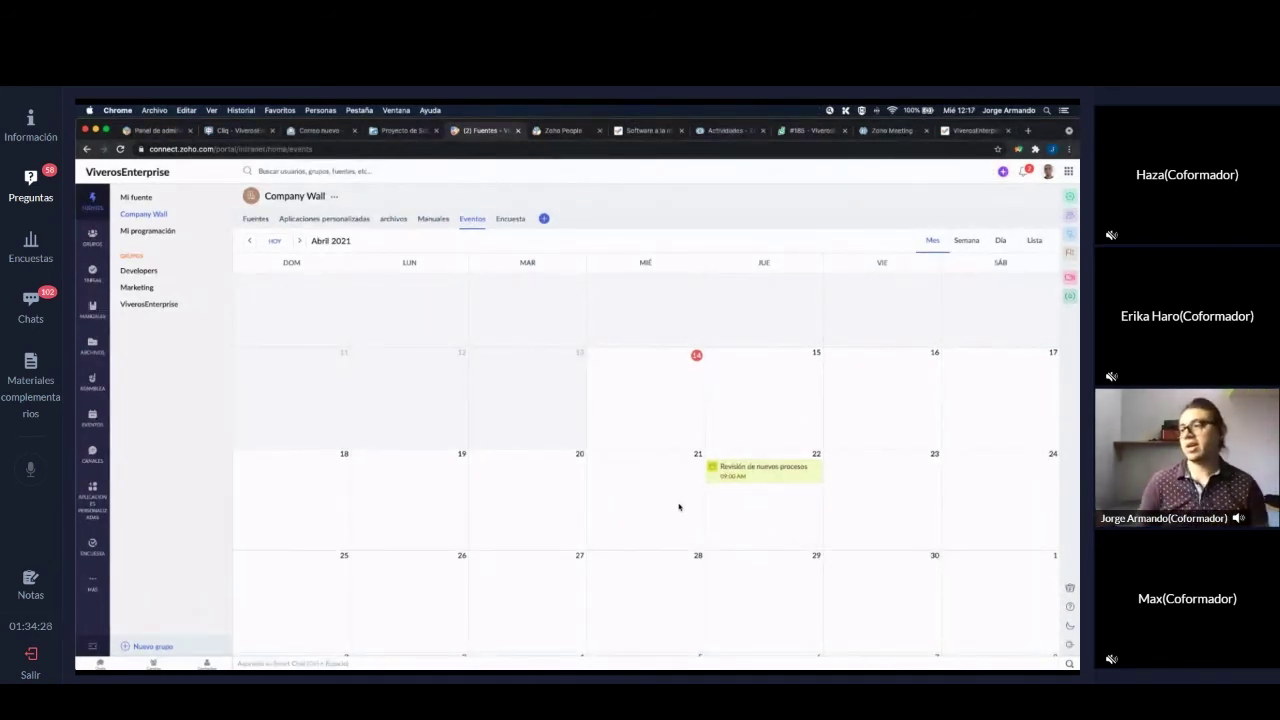
{"action": "scroll", "coordinate": [780, 455], "scroll_direction": "down", "scroll_amount": 2}
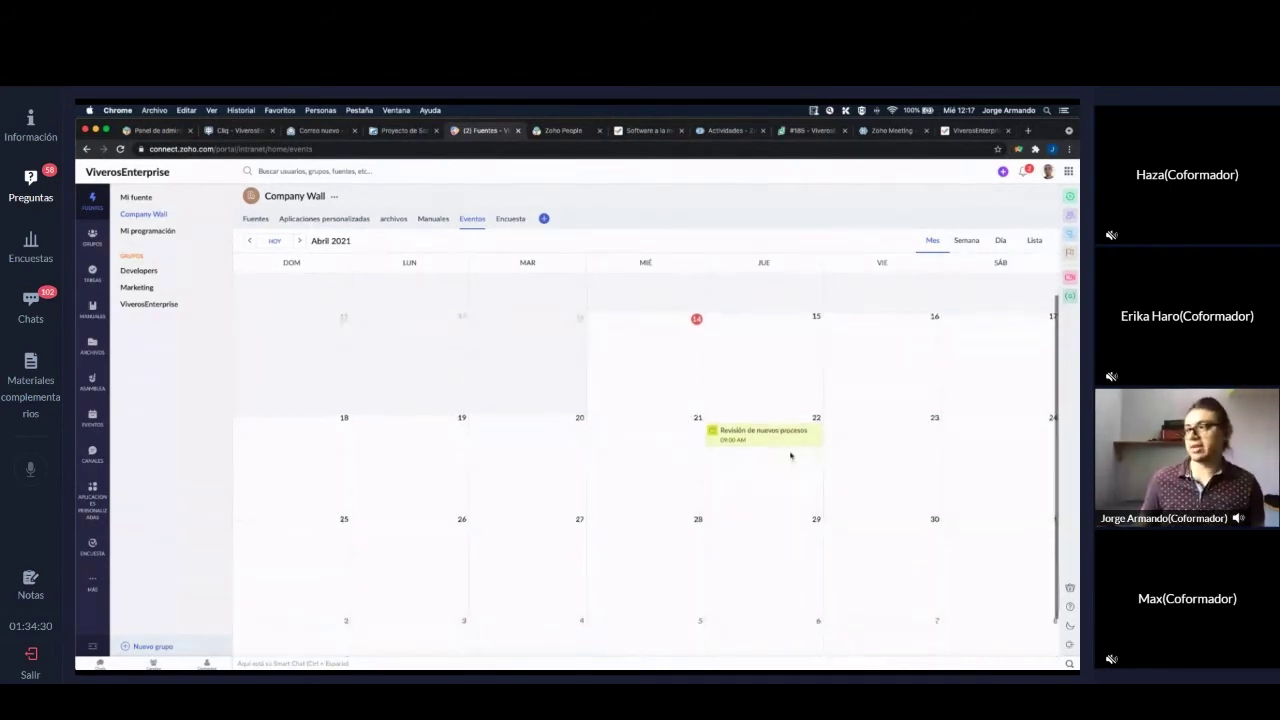
{"action": "left_click", "coordinate": [966, 241]}
{"action": "left_click", "coordinate": [1002, 242]}
{"action": "left_click", "coordinate": [1033, 241]}
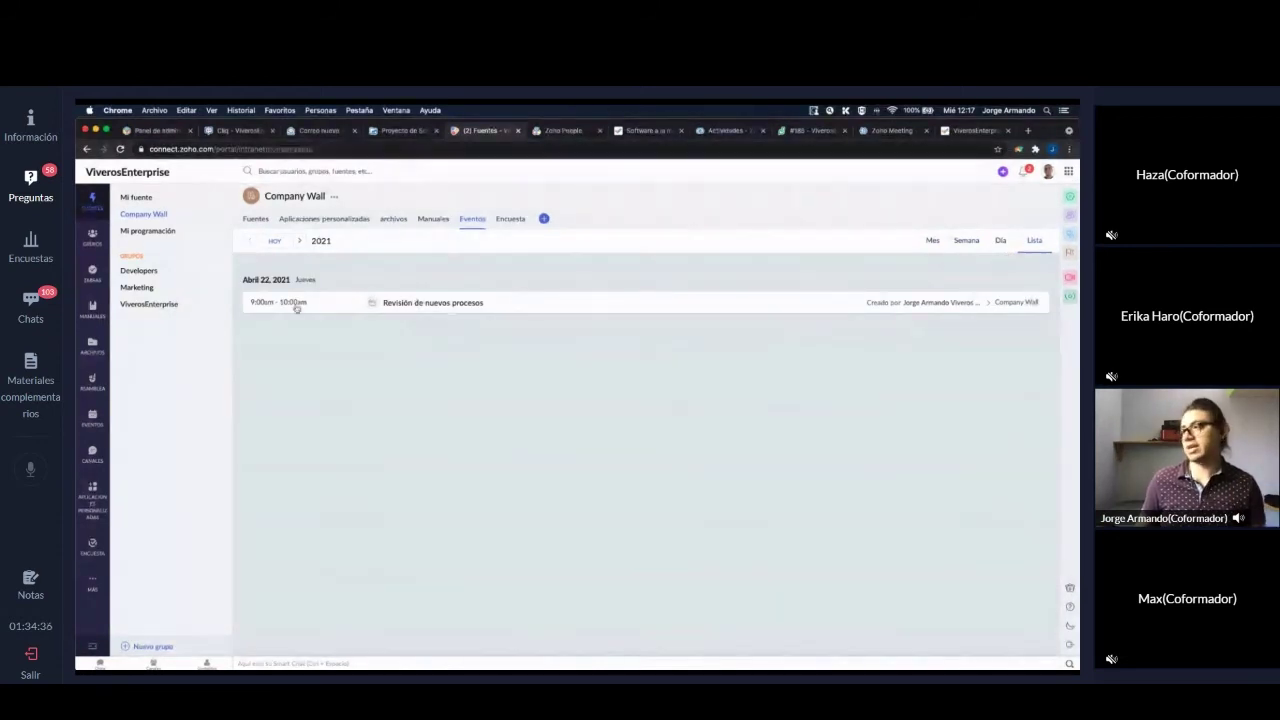
- Open the Company Wall survey "Prioridad de implementación de nuevos procesos" and show its questions in the survey editor
{"action": "left_click", "coordinate": [508, 218]}
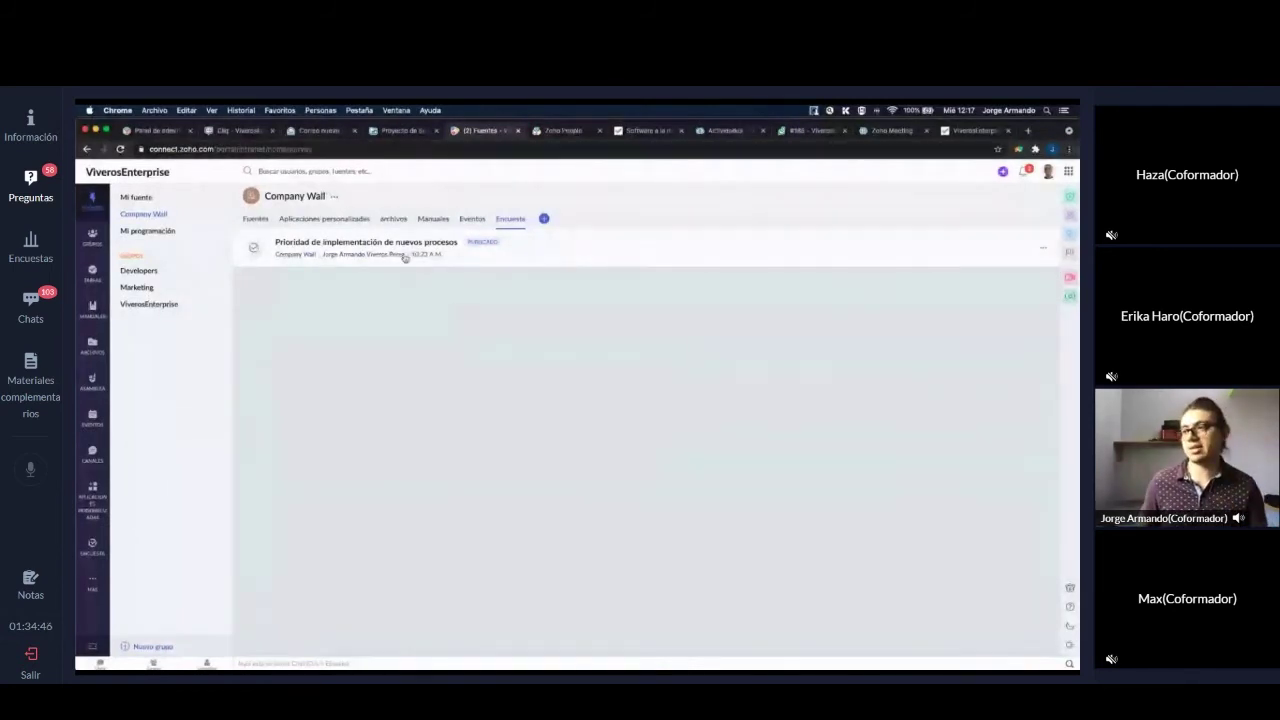
{"action": "left_click", "coordinate": [330, 243]}
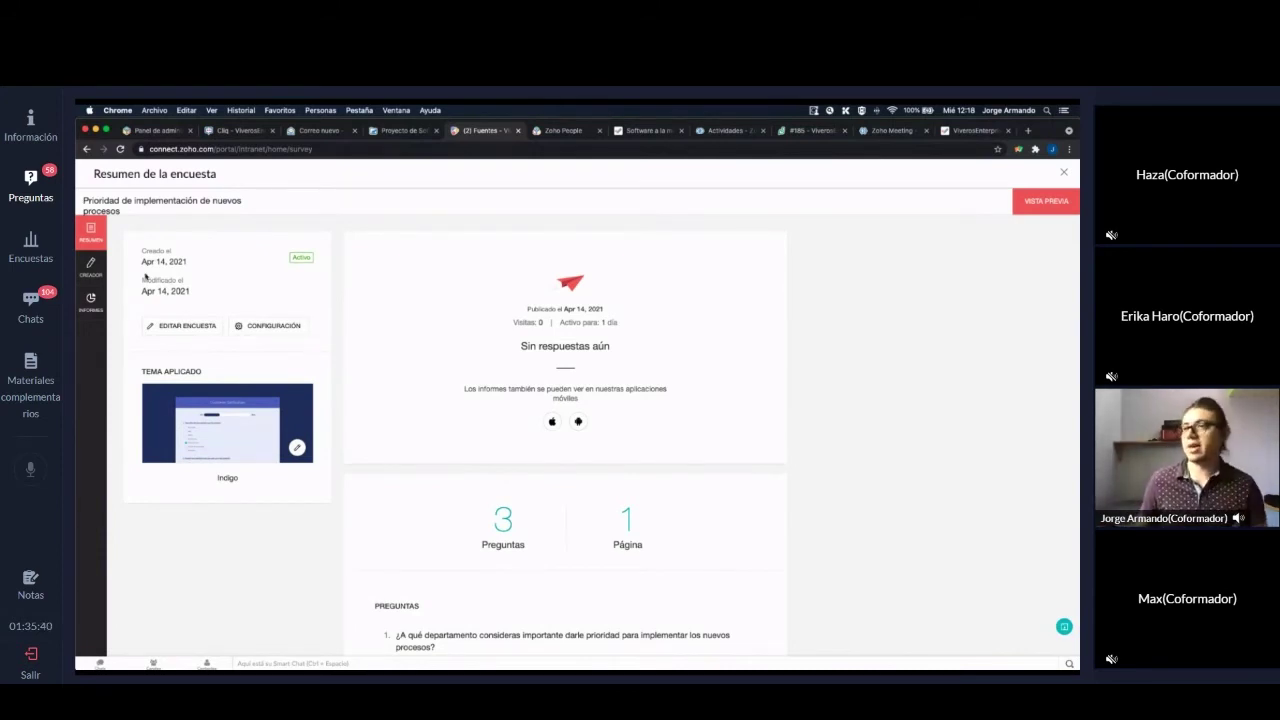
{"action": "left_click", "coordinate": [95, 266]}
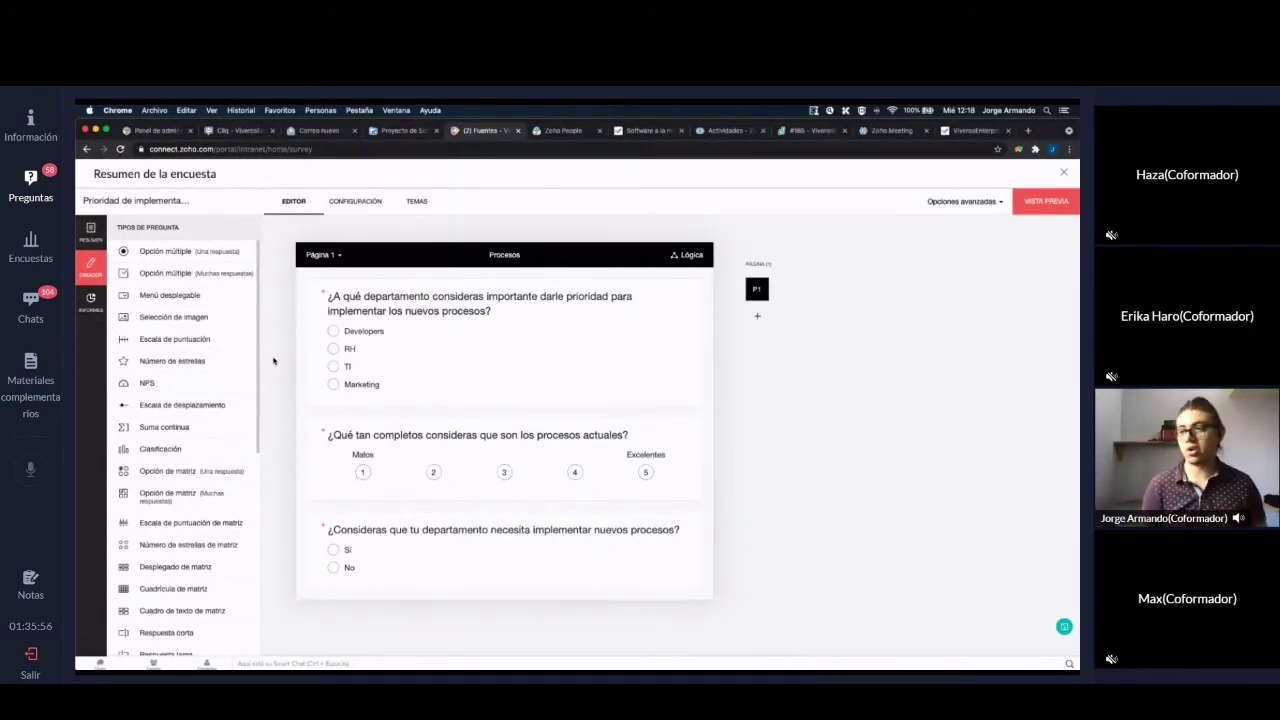
- Examine the question types available in the survey editor, and close the survey
{"action": "scroll", "coordinate": [208, 368], "scroll_direction": "up", "scroll_amount": 5}
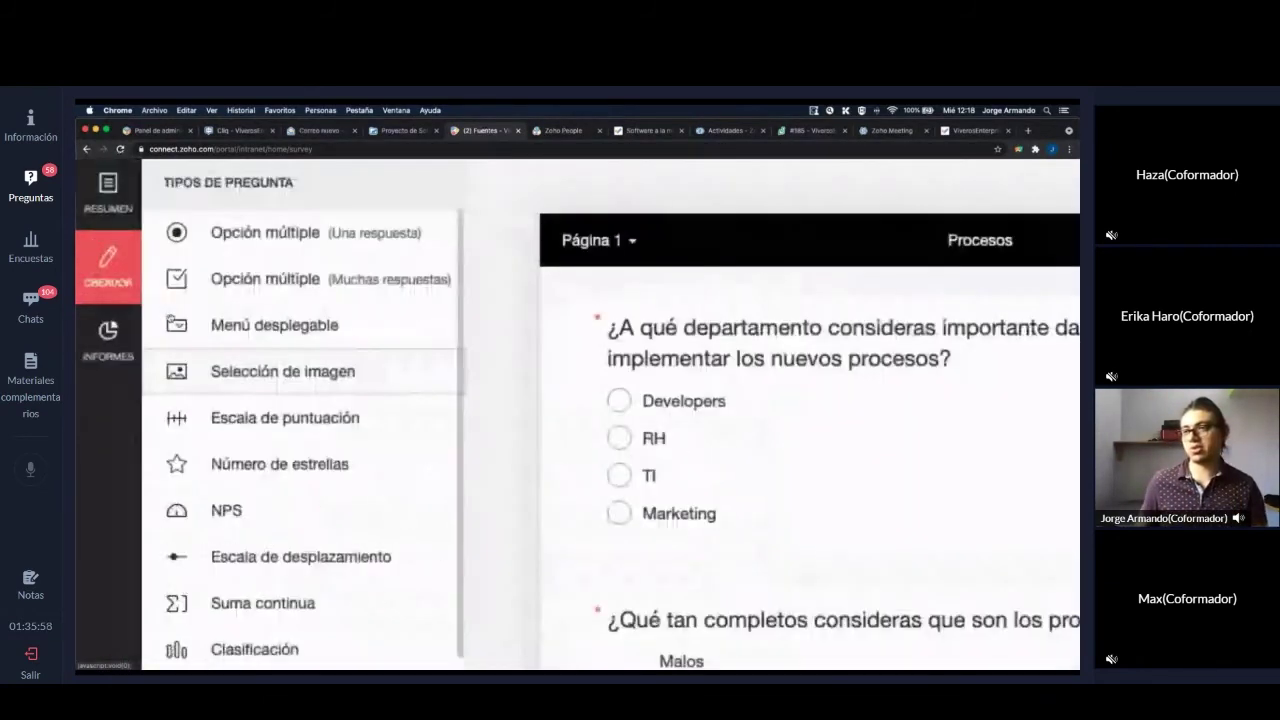
{"action": "scroll", "coordinate": [323, 404], "scroll_direction": "up", "scroll_amount": 1}
{"action": "scroll", "coordinate": [323, 404], "scroll_direction": "down", "scroll_amount": 4}
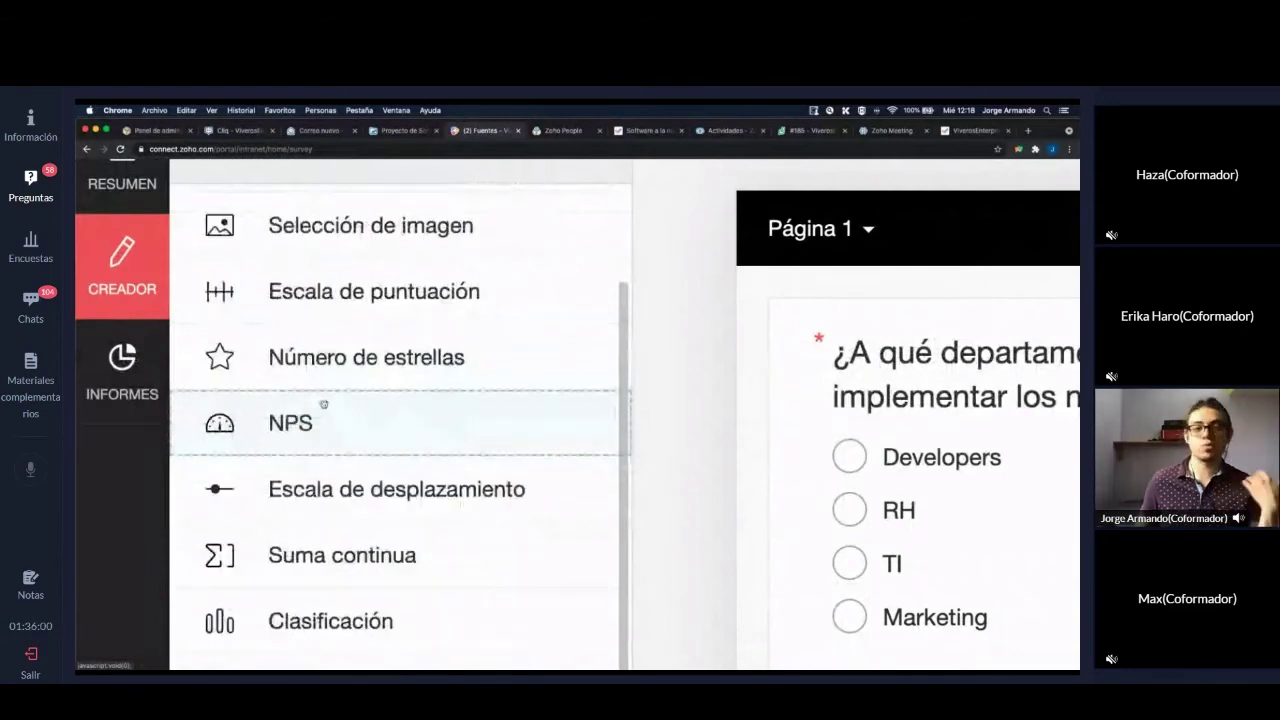
{"action": "scroll", "coordinate": [323, 404], "scroll_direction": "down", "scroll_amount": 1}
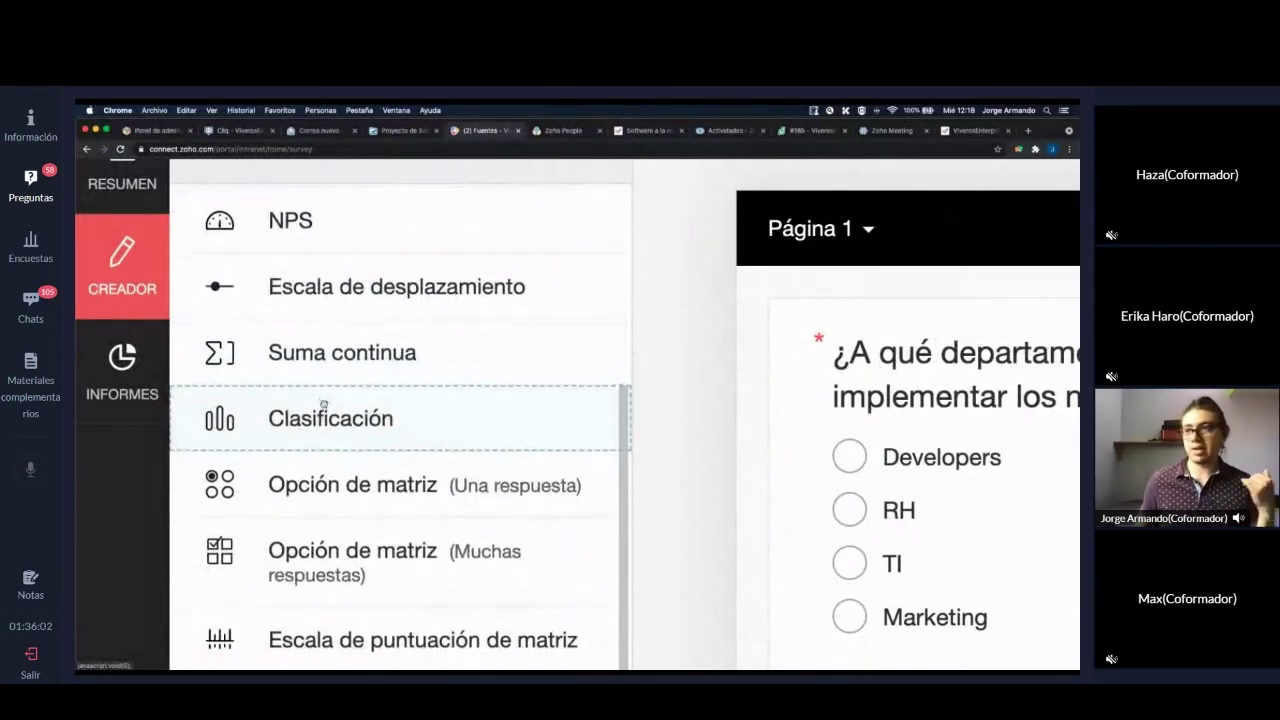
{"action": "scroll", "coordinate": [323, 404], "scroll_direction": "down", "scroll_amount": 2}
{"action": "scroll", "coordinate": [323, 404], "scroll_direction": "down", "scroll_amount": 8}
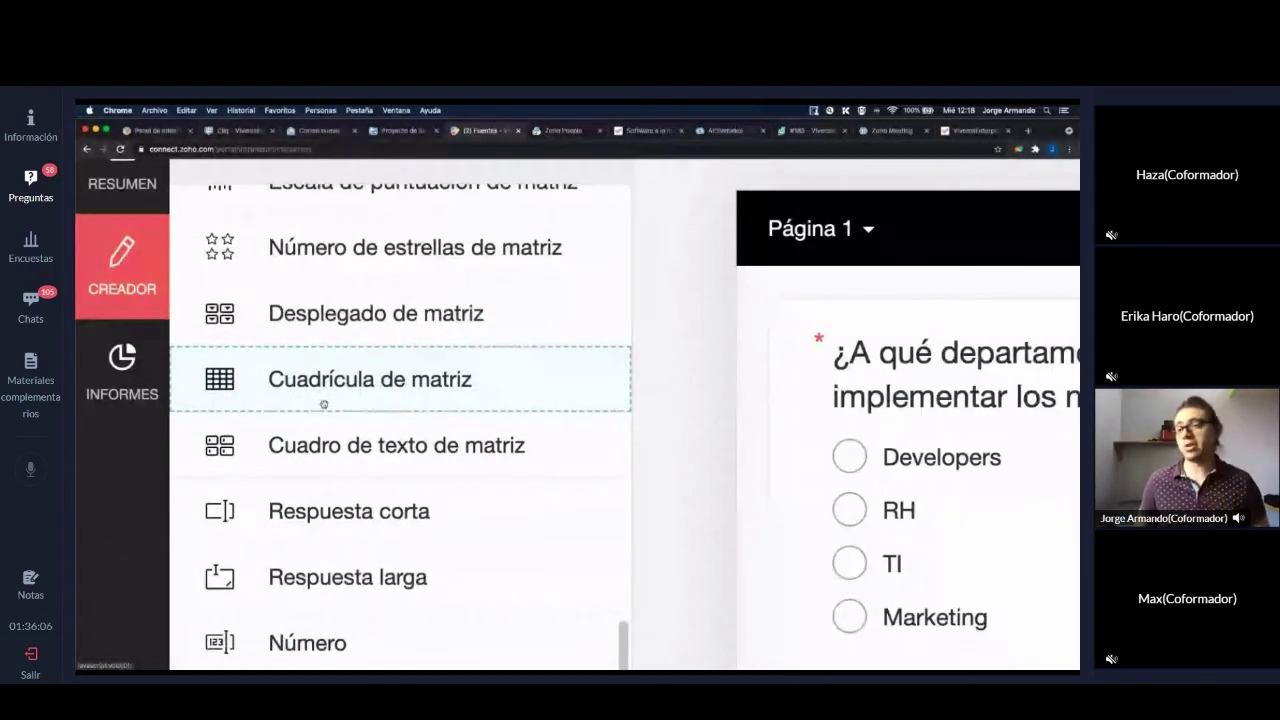
{"action": "key", "text": "super+0"}
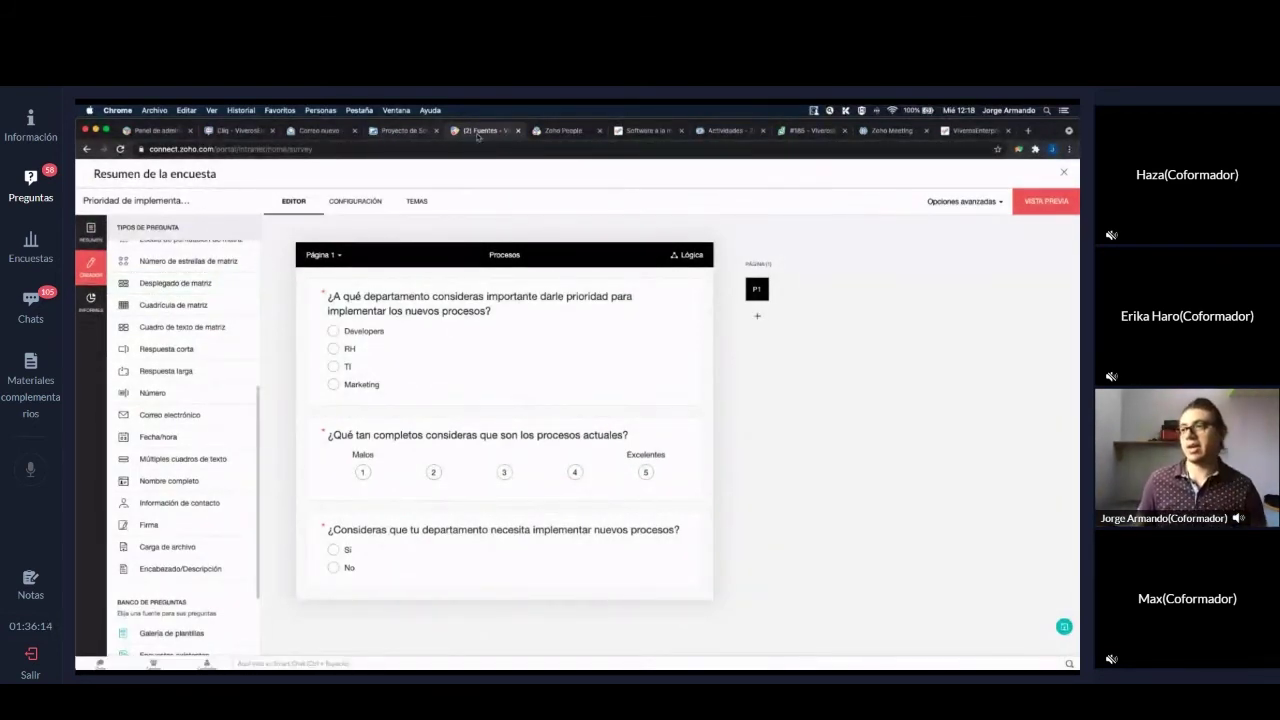
{"action": "left_click", "coordinate": [1063, 172]}
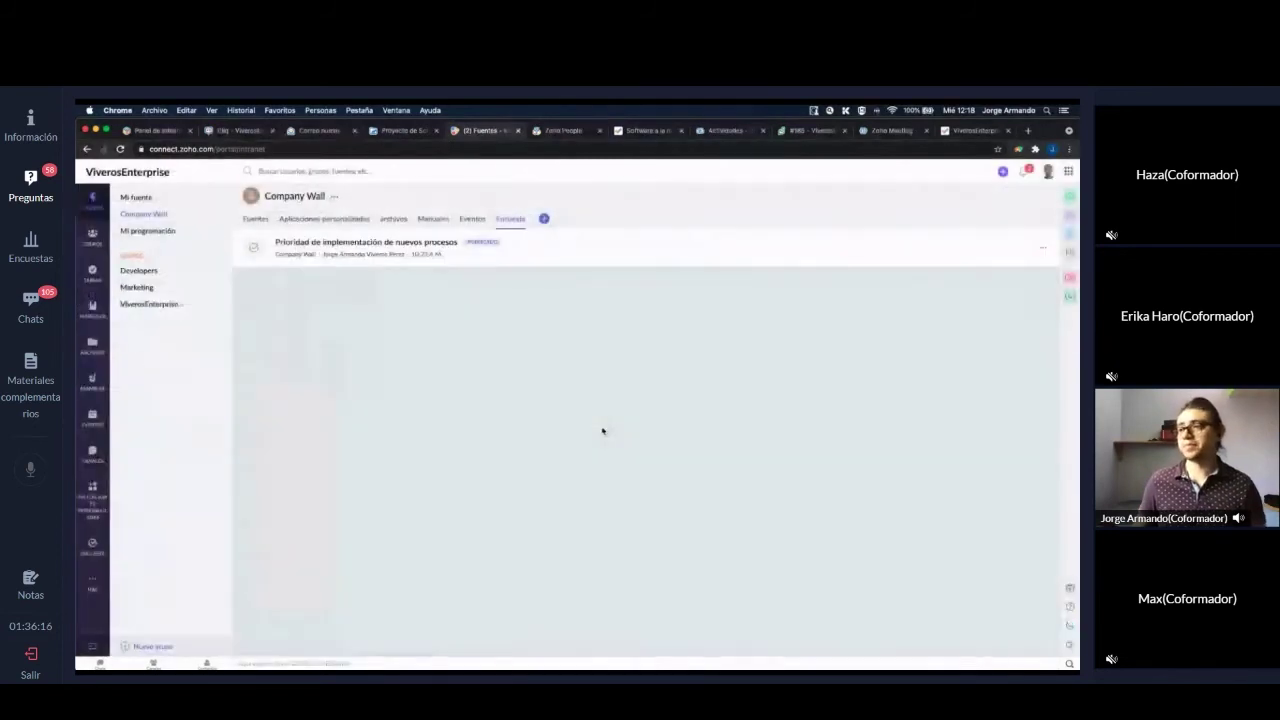
- Show the list of my groups and review the Developers, Marketing and ViverosEnterprise entries
{"action": "left_click", "coordinate": [124, 255]}
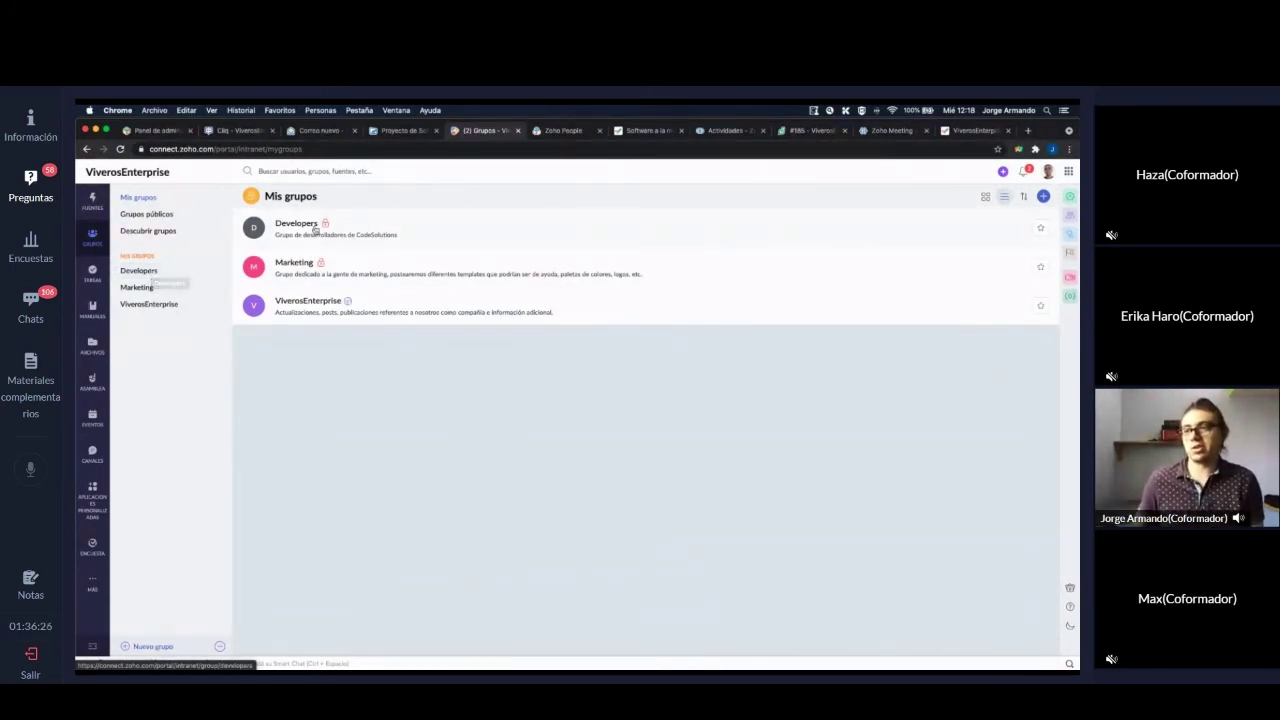
{"action": "scroll", "coordinate": [369, 223], "scroll_direction": "up", "scroll_amount": 5}
{"action": "scroll", "coordinate": [433, 315], "scroll_direction": "down", "scroll_amount": 1}
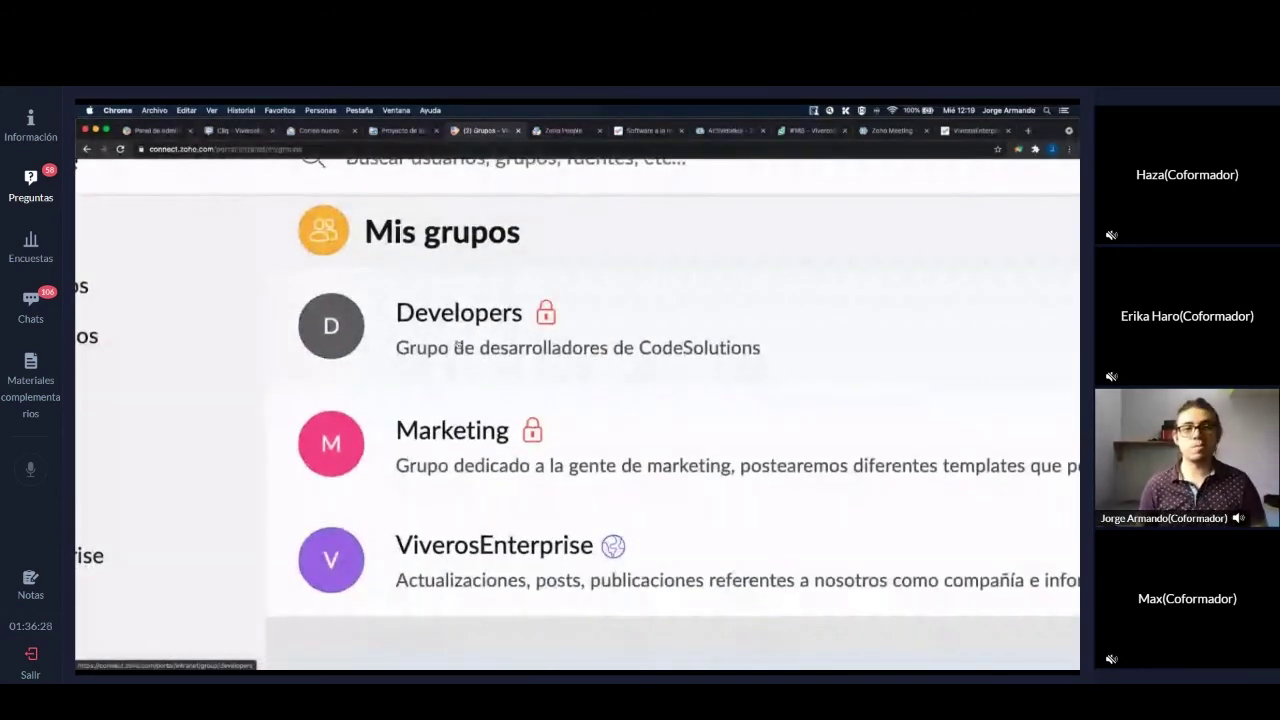
{"action": "scroll", "coordinate": [457, 344], "scroll_direction": "down", "scroll_amount": 1}
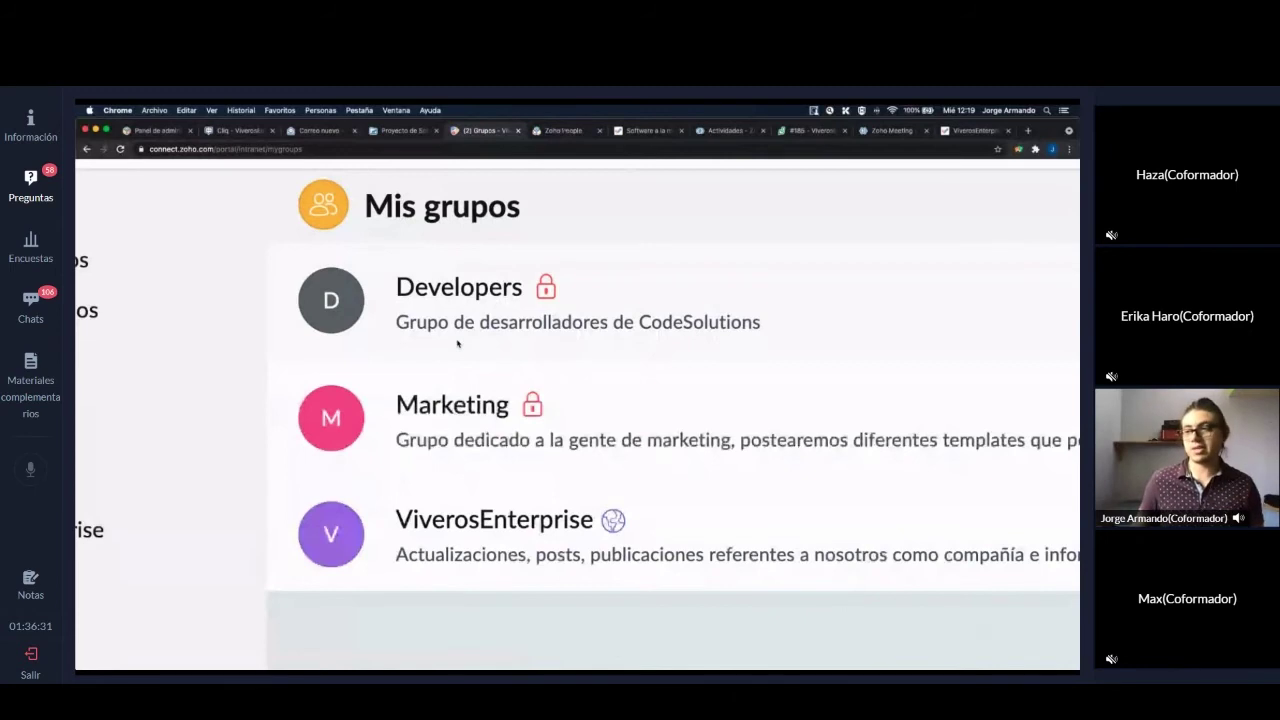
{"action": "scroll", "coordinate": [457, 344], "scroll_direction": "down", "scroll_amount": 5}
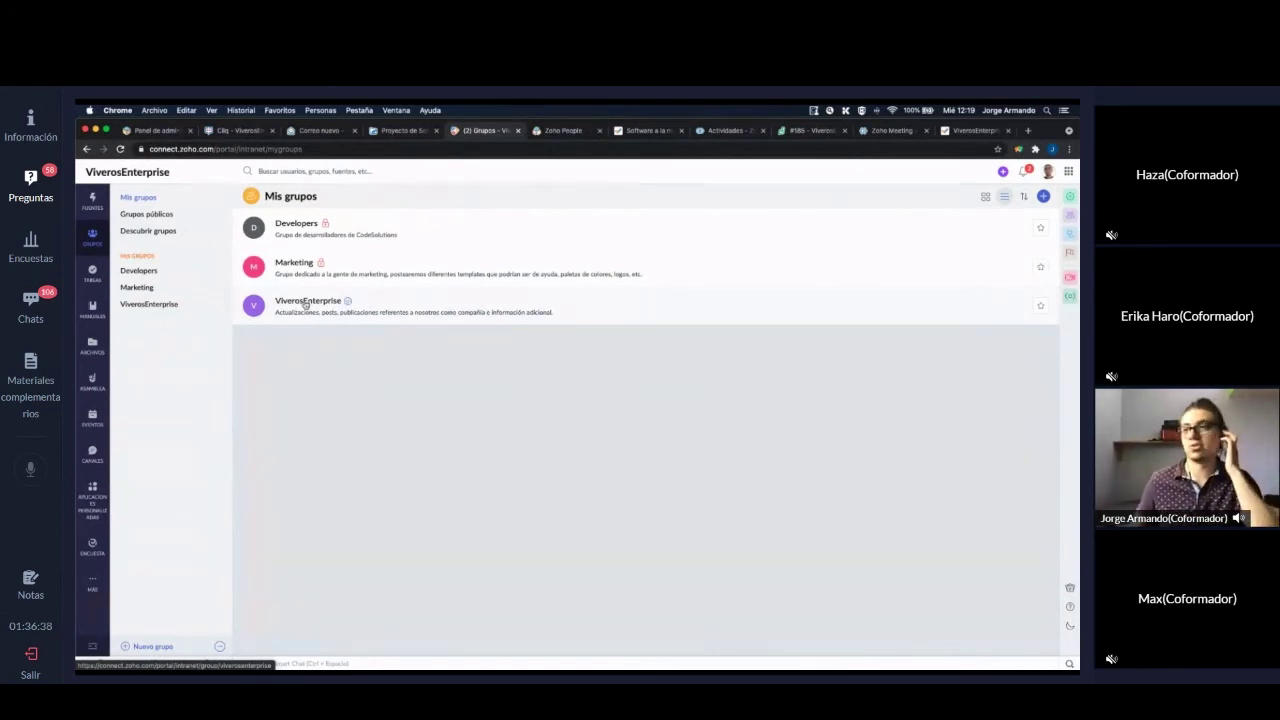
- Open the Developers group and examine the poll about a manual for the new processes and its comment
{"action": "left_click", "coordinate": [300, 228]}
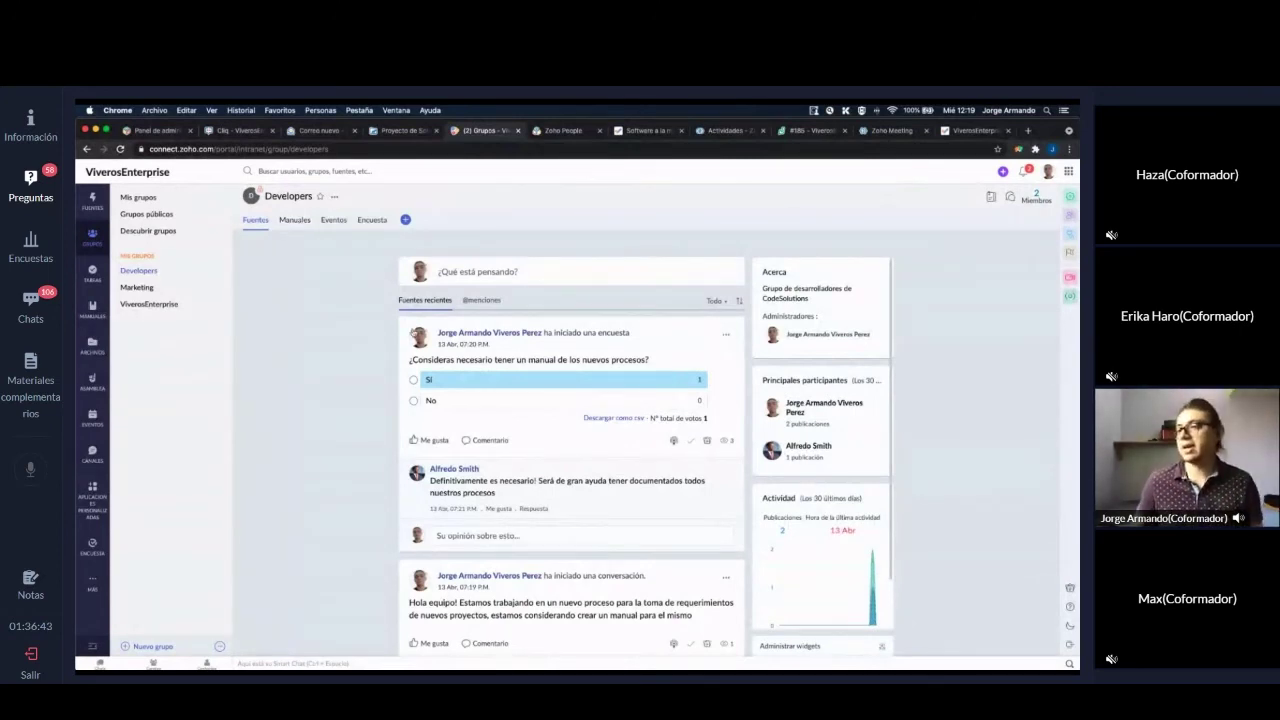
{"action": "scroll", "coordinate": [414, 333], "scroll_direction": "down", "scroll_amount": 1}
{"action": "scroll", "coordinate": [478, 341], "scroll_direction": "down", "scroll_amount": 1}
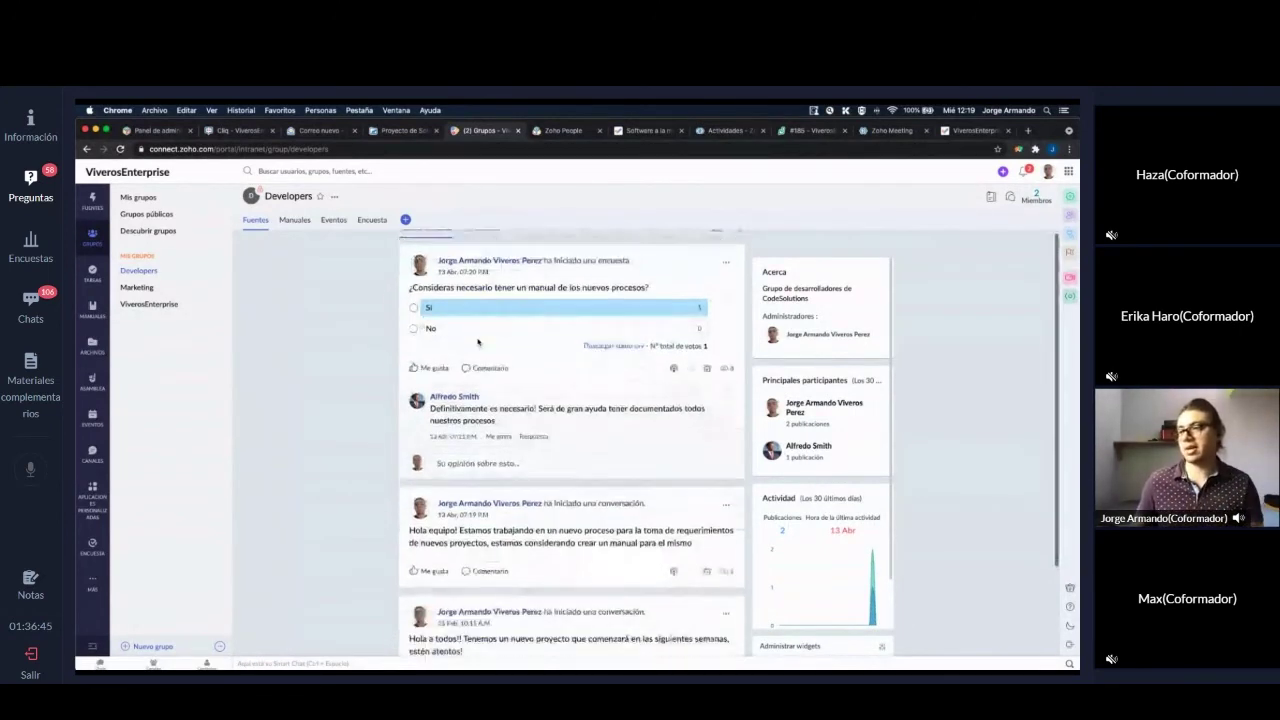
{"action": "scroll", "coordinate": [482, 310], "scroll_direction": "up", "scroll_amount": 2}
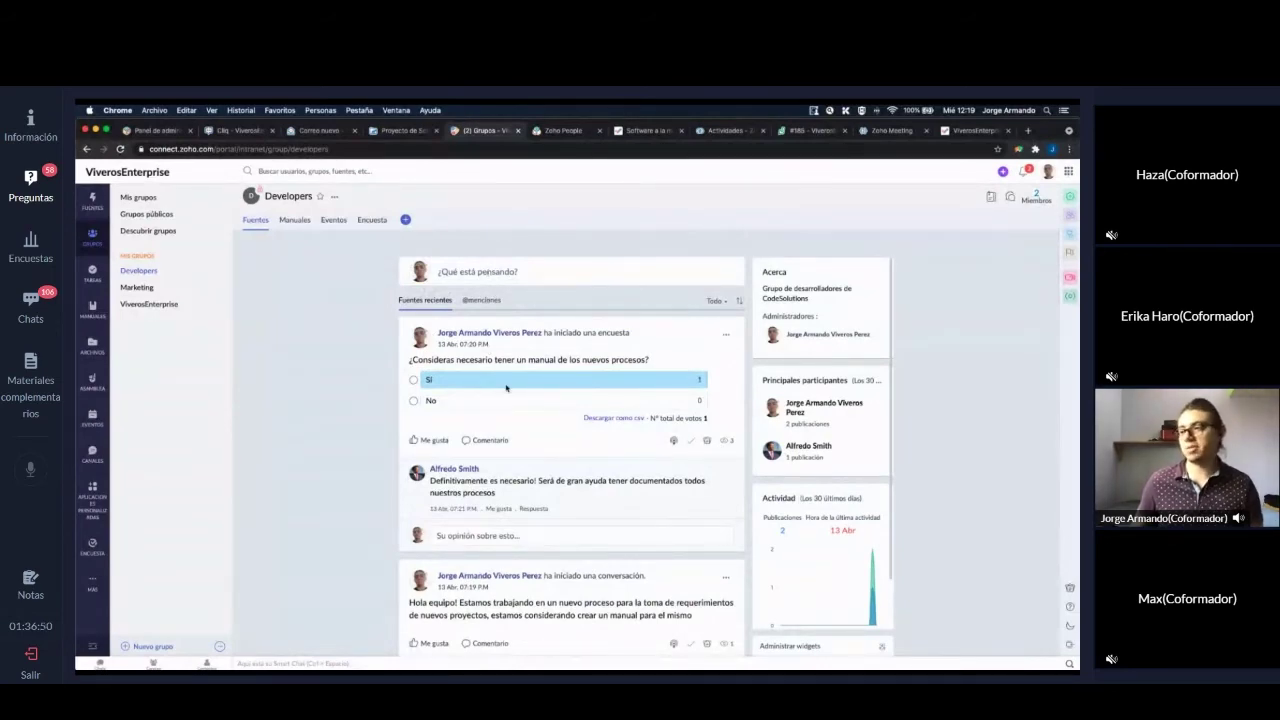
{"action": "scroll", "coordinate": [507, 385], "scroll_direction": "up", "scroll_amount": 5}
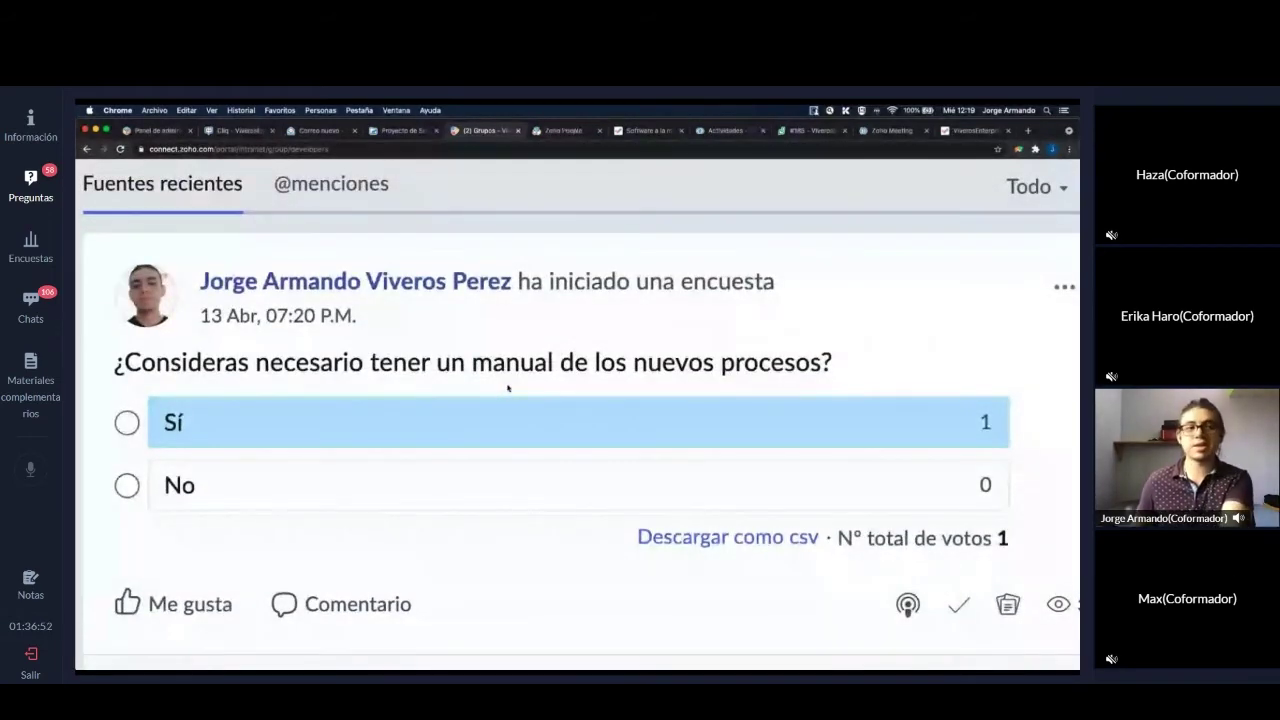
{"action": "scroll", "coordinate": [507, 388], "scroll_direction": "down", "scroll_amount": 2}
{"action": "scroll", "coordinate": [508, 388], "scroll_direction": "down", "scroll_amount": 1}
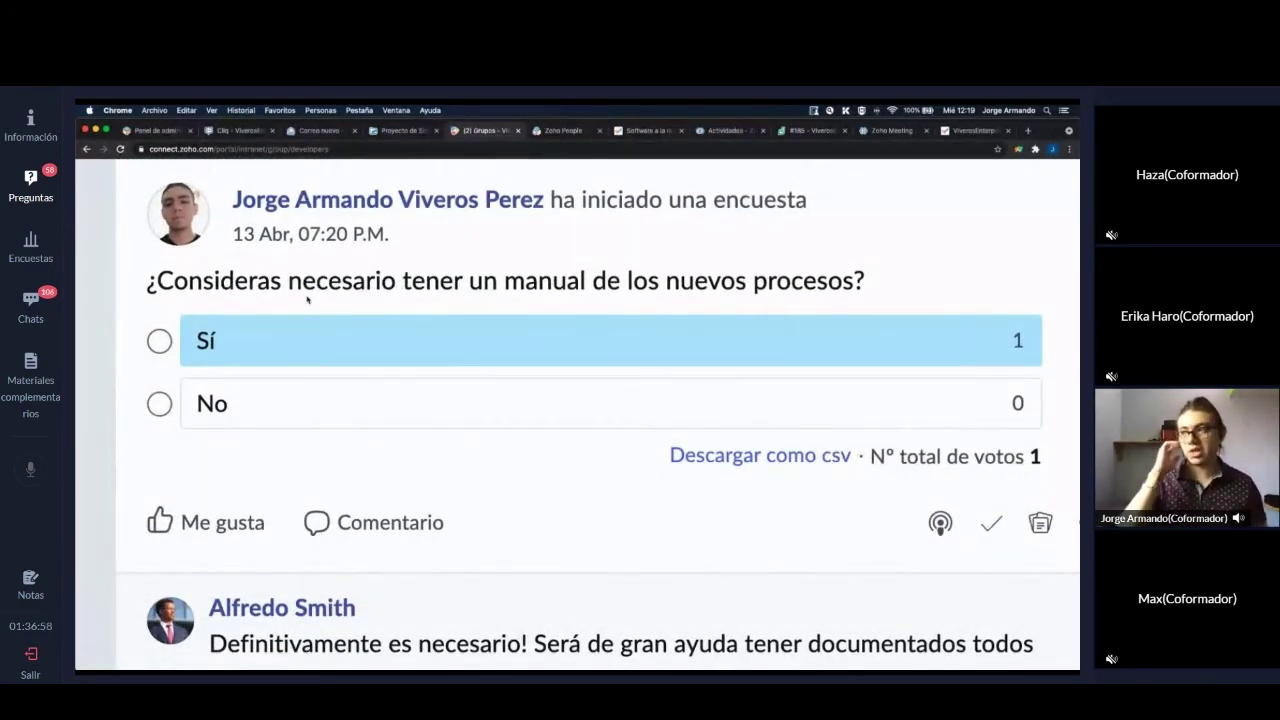
{"action": "scroll", "coordinate": [325, 413], "scroll_direction": "down", "scroll_amount": 2}
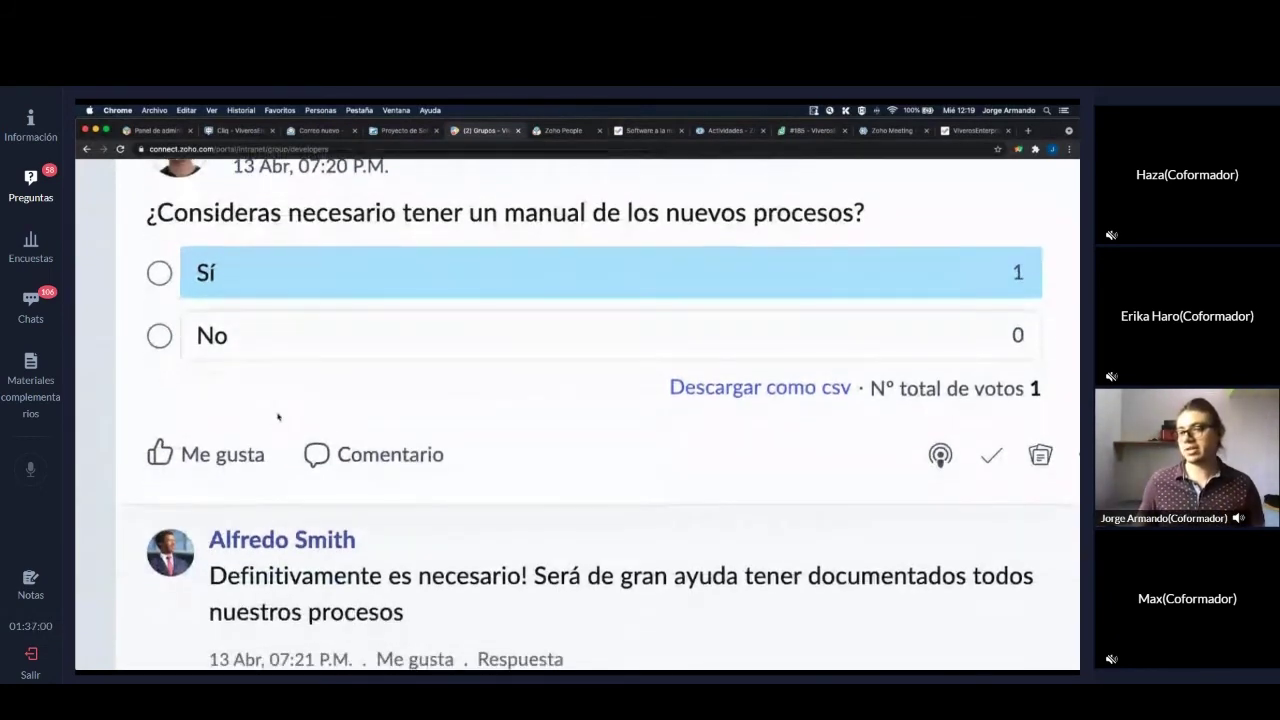
{"action": "scroll", "coordinate": [325, 413], "scroll_direction": "down", "scroll_amount": 4}
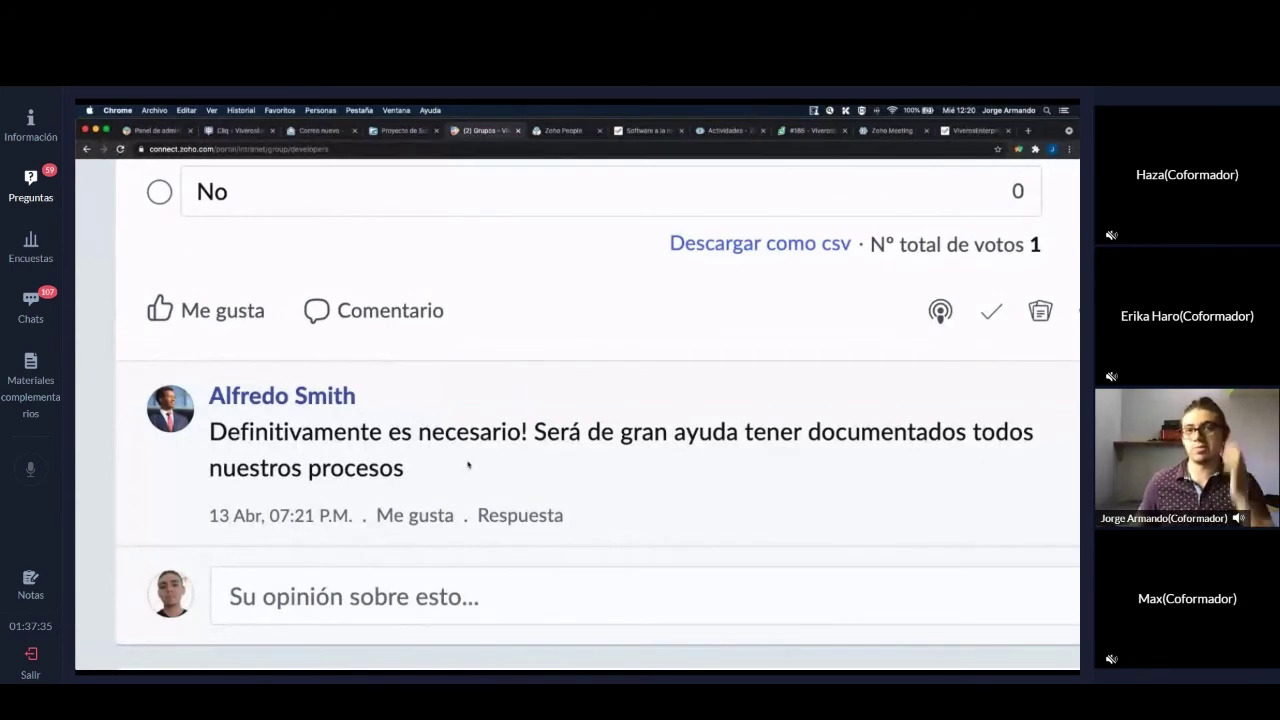
- Review the Developers group feed and check who has seen the poll about a manual for the new processes
{"action": "key", "text": "super+0"}
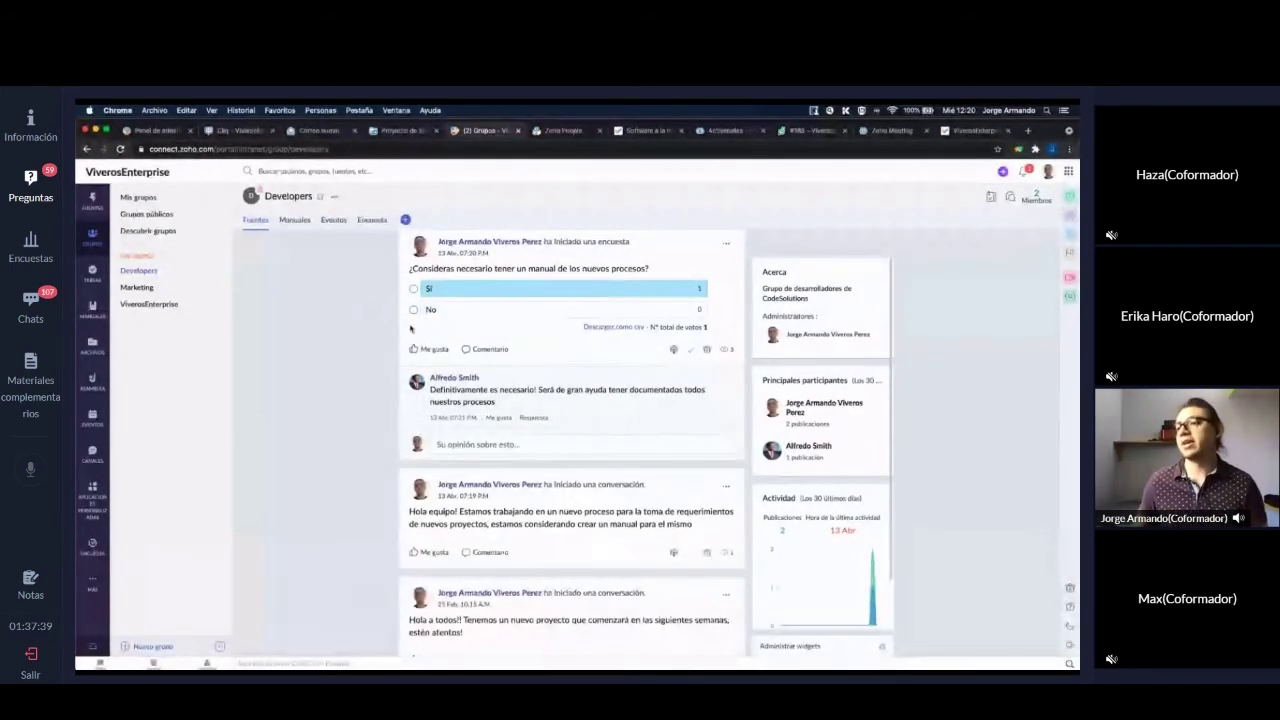
{"action": "scroll", "coordinate": [446, 376], "scroll_direction": "up", "scroll_amount": 2}
{"action": "scroll", "coordinate": [446, 376], "scroll_direction": "down", "scroll_amount": 3}
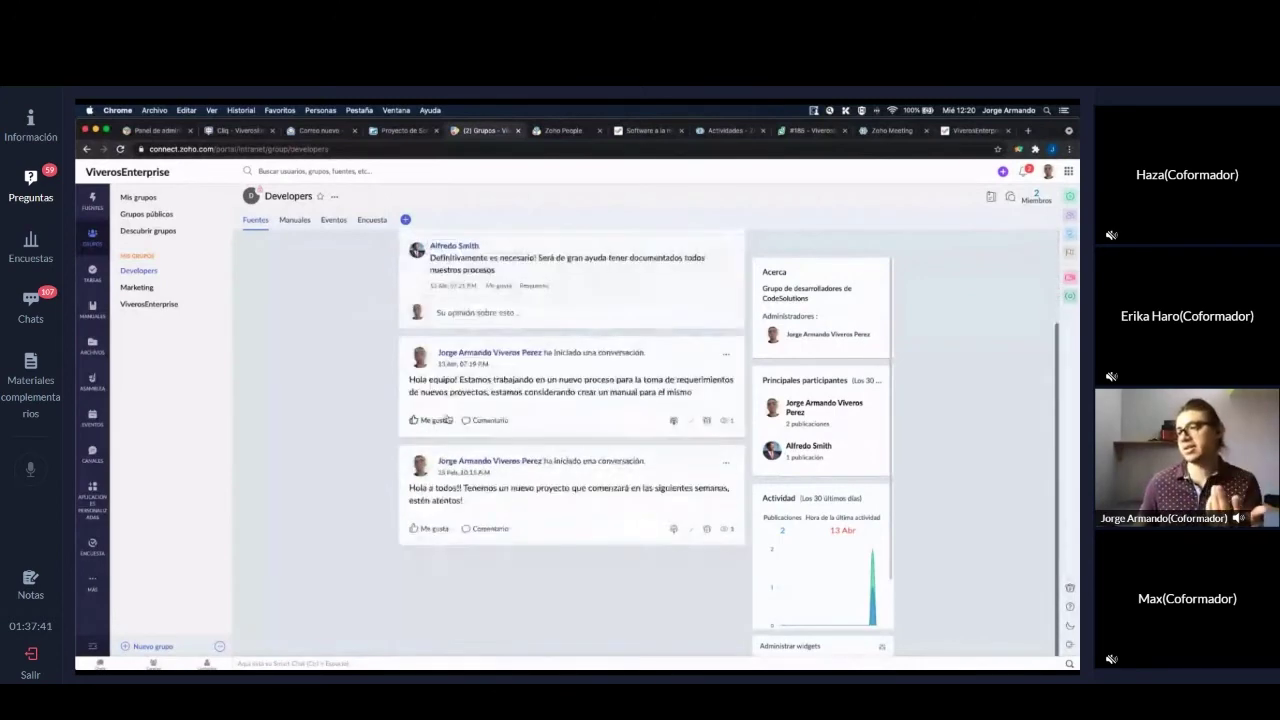
{"action": "scroll", "coordinate": [440, 400], "scroll_direction": "up", "scroll_amount": 3}
{"action": "scroll", "coordinate": [435, 433], "scroll_direction": "down", "scroll_amount": 1}
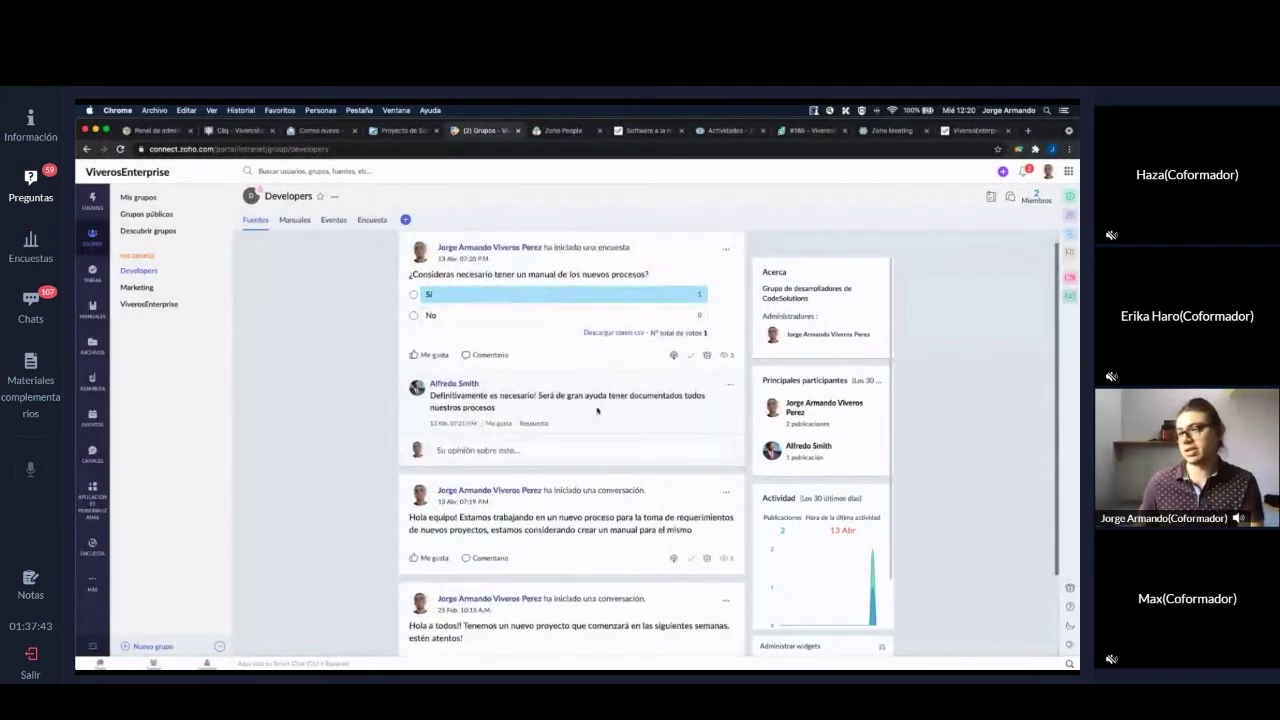
{"action": "scroll", "coordinate": [697, 370], "scroll_direction": "up", "scroll_amount": 5}
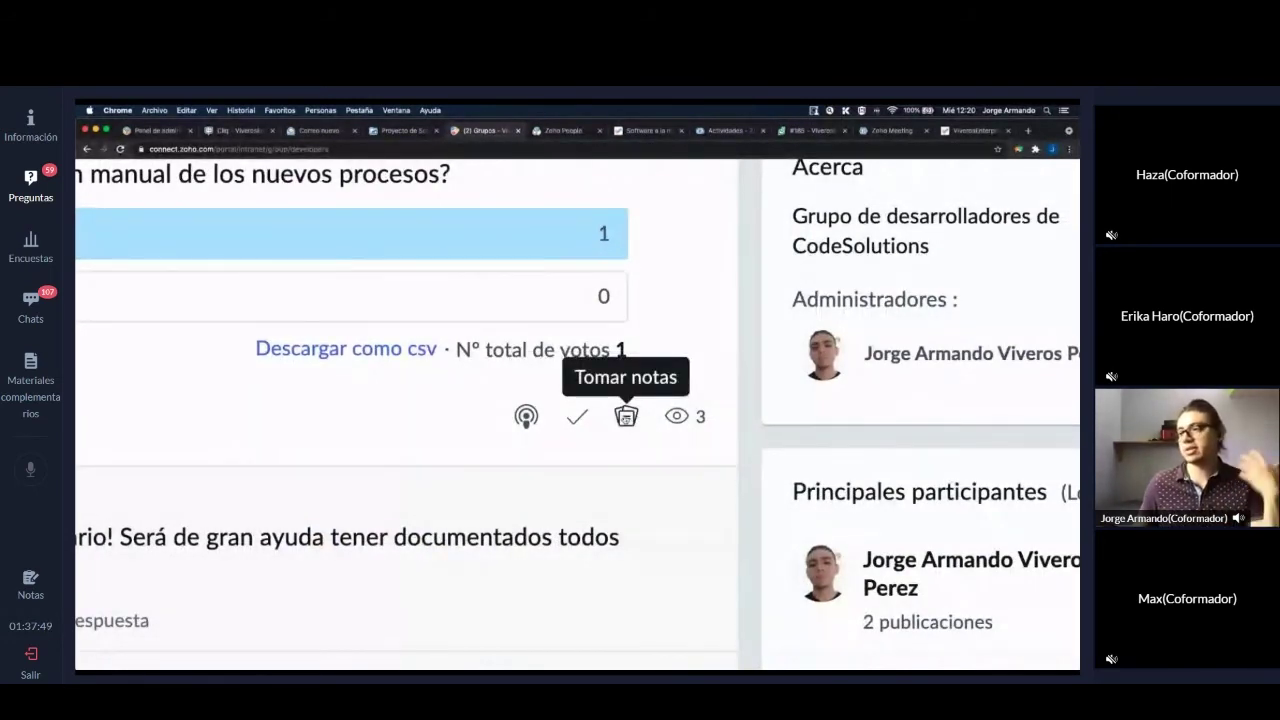
{"action": "left_click", "coordinate": [678, 416]}
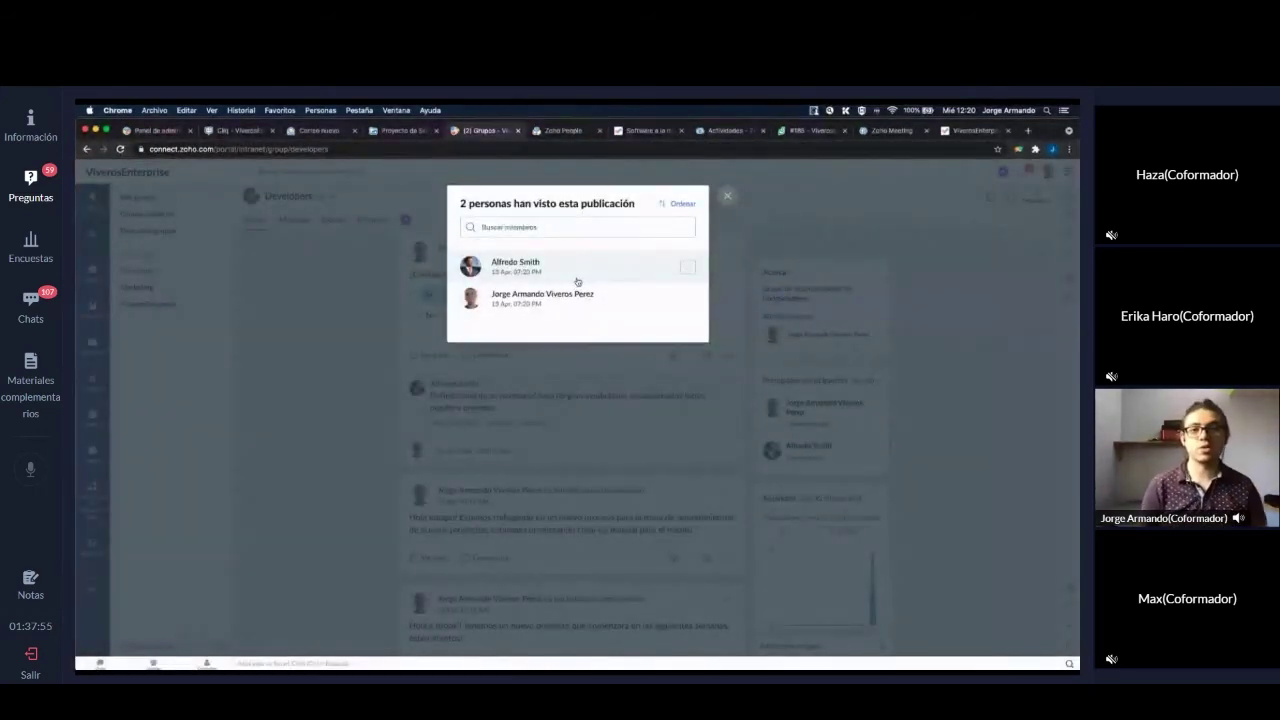
{"action": "left_click", "coordinate": [937, 321]}
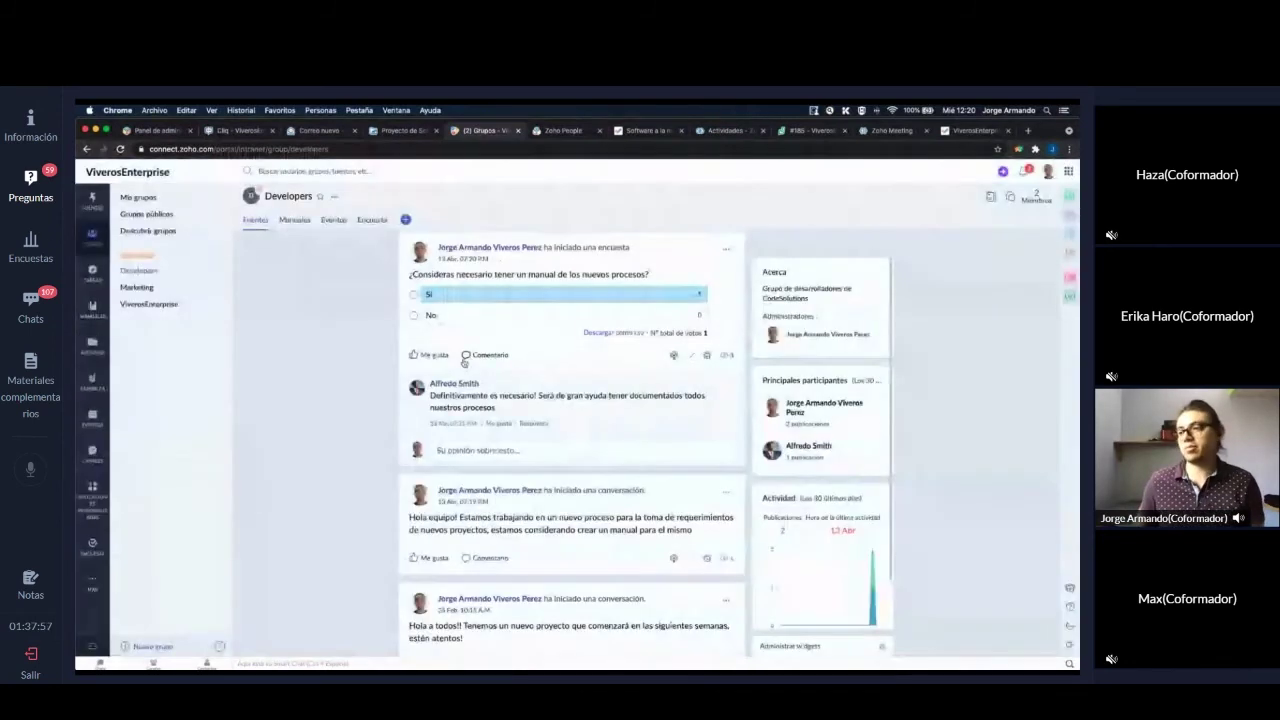
{"action": "scroll", "coordinate": [478, 391], "scroll_direction": "down", "scroll_amount": 2}
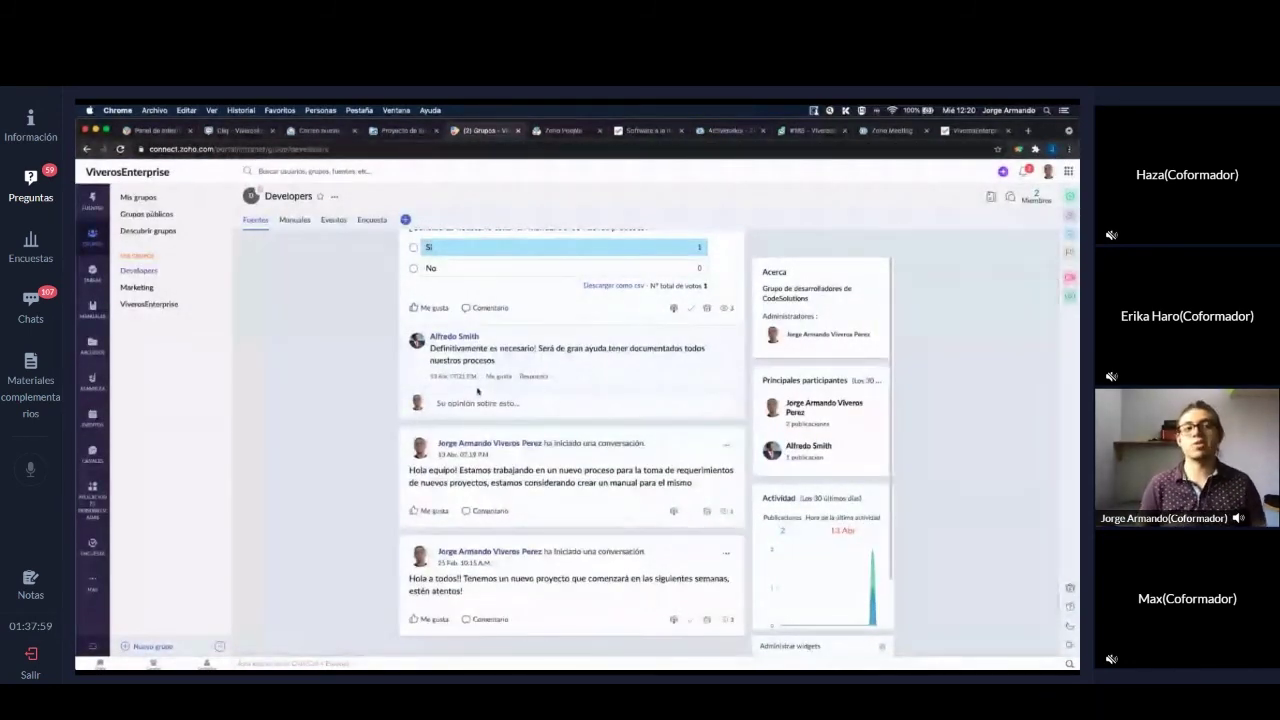
{"action": "scroll", "coordinate": [478, 391], "scroll_direction": "up", "scroll_amount": 3}
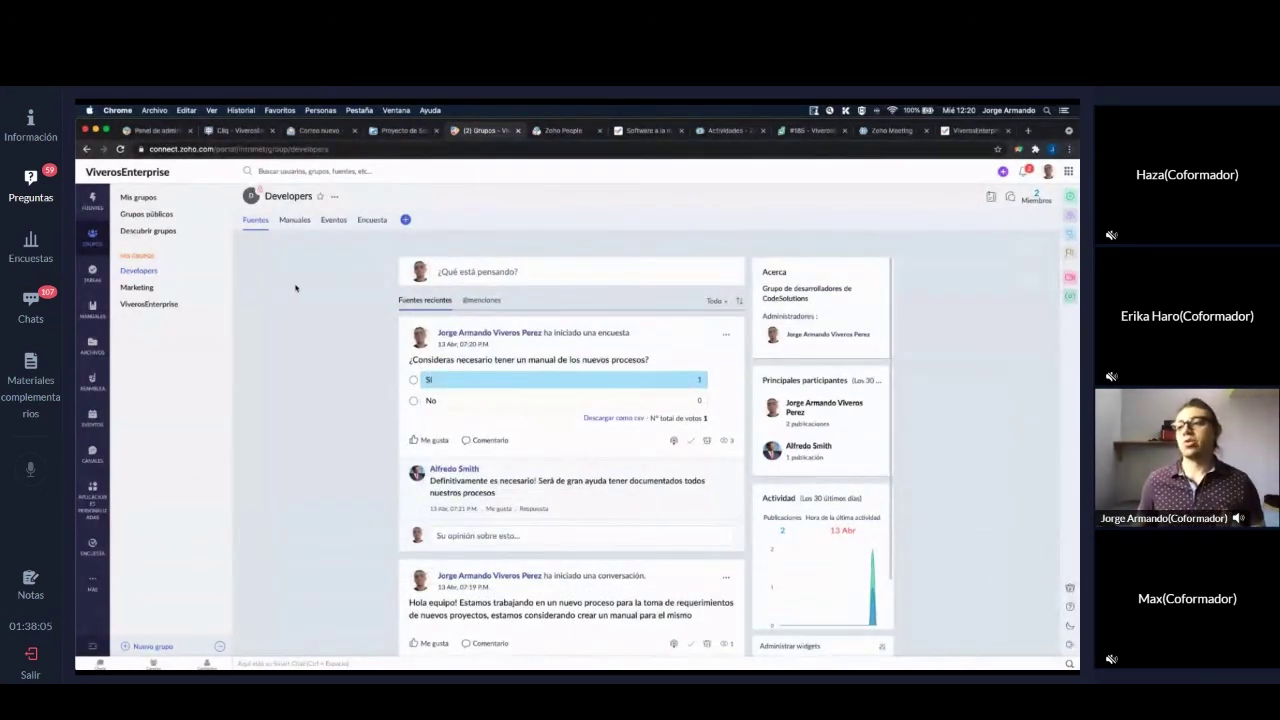
- Open the database basics manual among the Developers group's manuals, review its SQL concepts article and return to the manuals list
{"action": "left_click", "coordinate": [294, 219]}
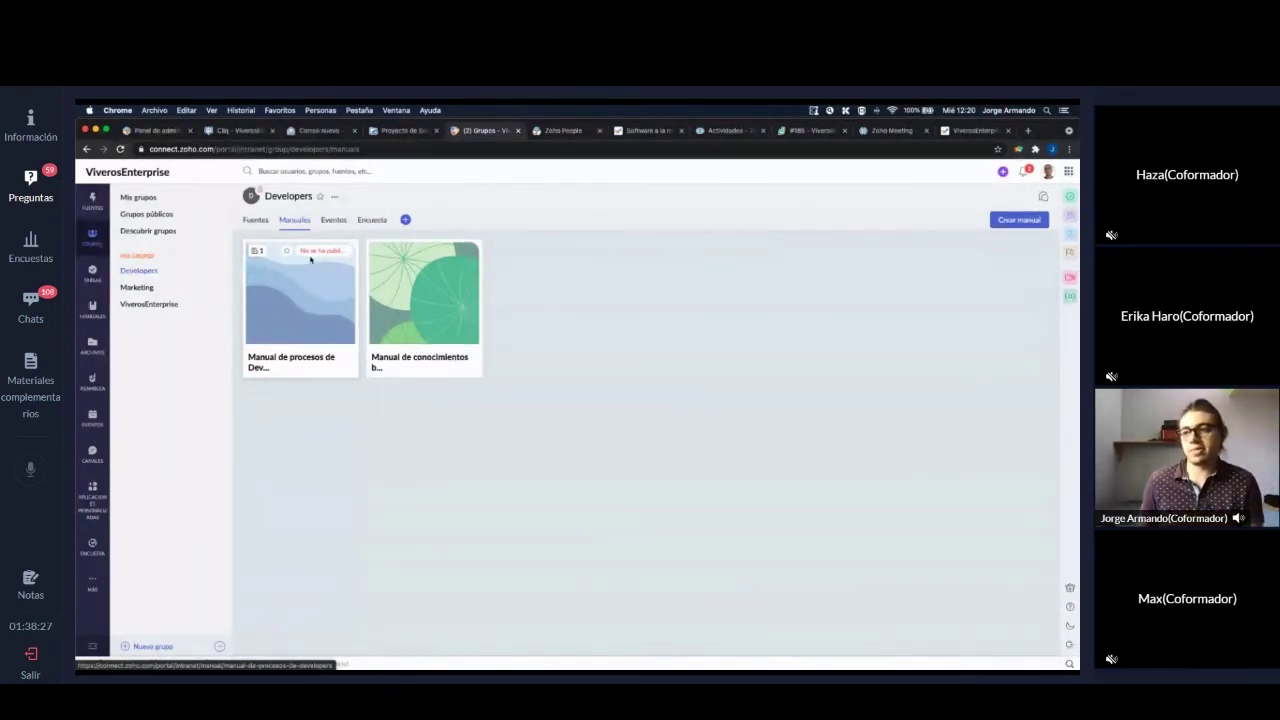
{"action": "left_click", "coordinate": [444, 300]}
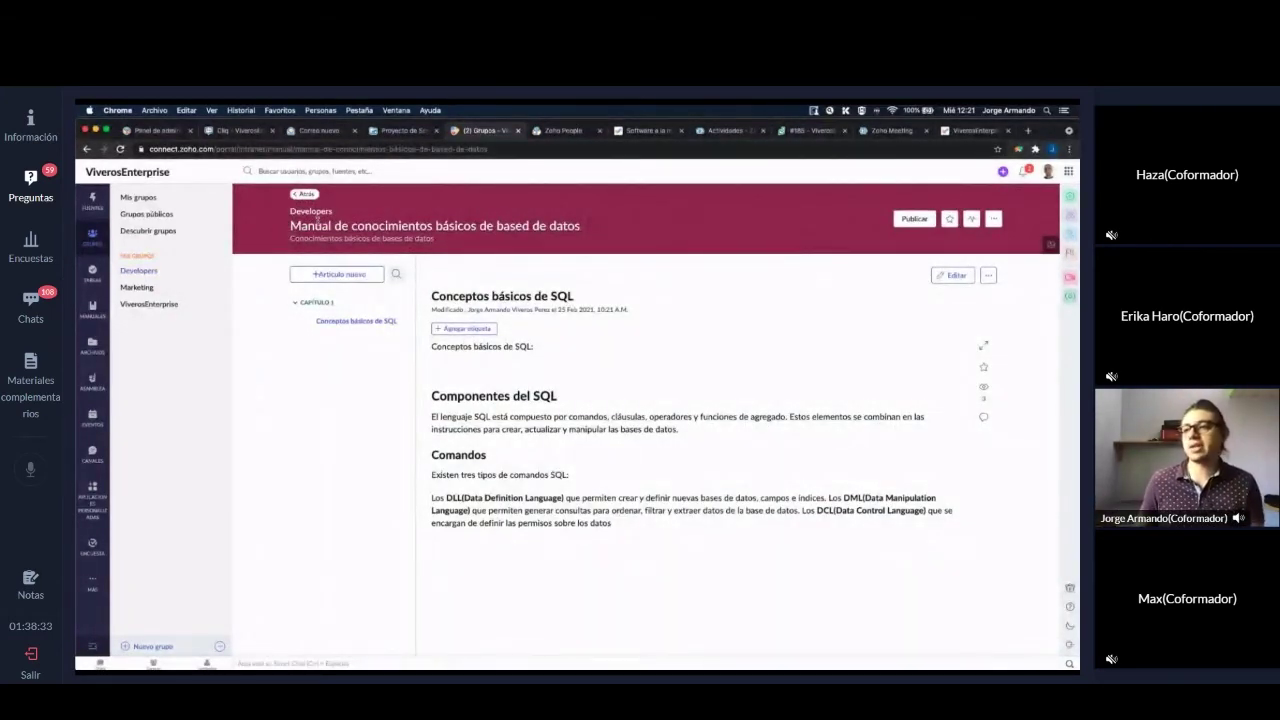
{"action": "scroll", "coordinate": [614, 403], "scroll_direction": "down", "scroll_amount": 1}
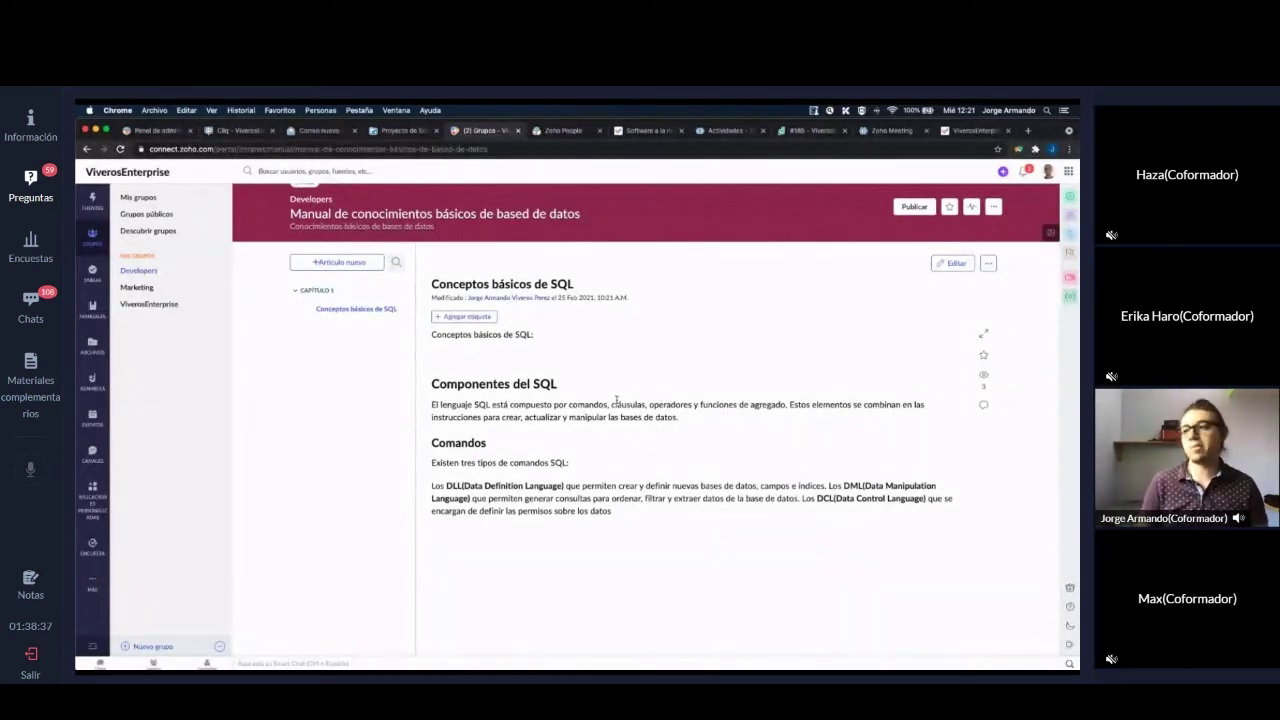
{"action": "scroll", "coordinate": [616, 401], "scroll_direction": "up", "scroll_amount": 1}
{"action": "left_click", "coordinate": [304, 194]}
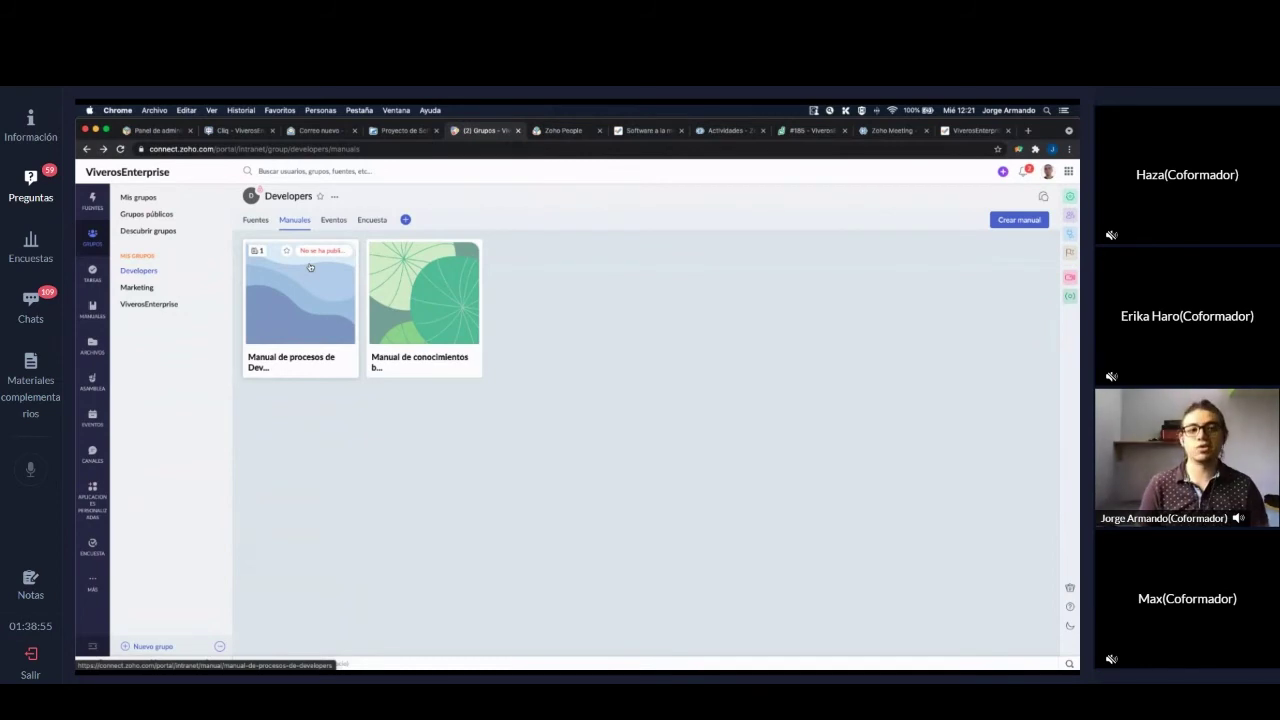
- Show the Developers group's events in week and month views, view its surveys, and return to the manuals
{"action": "left_click", "coordinate": [334, 220]}
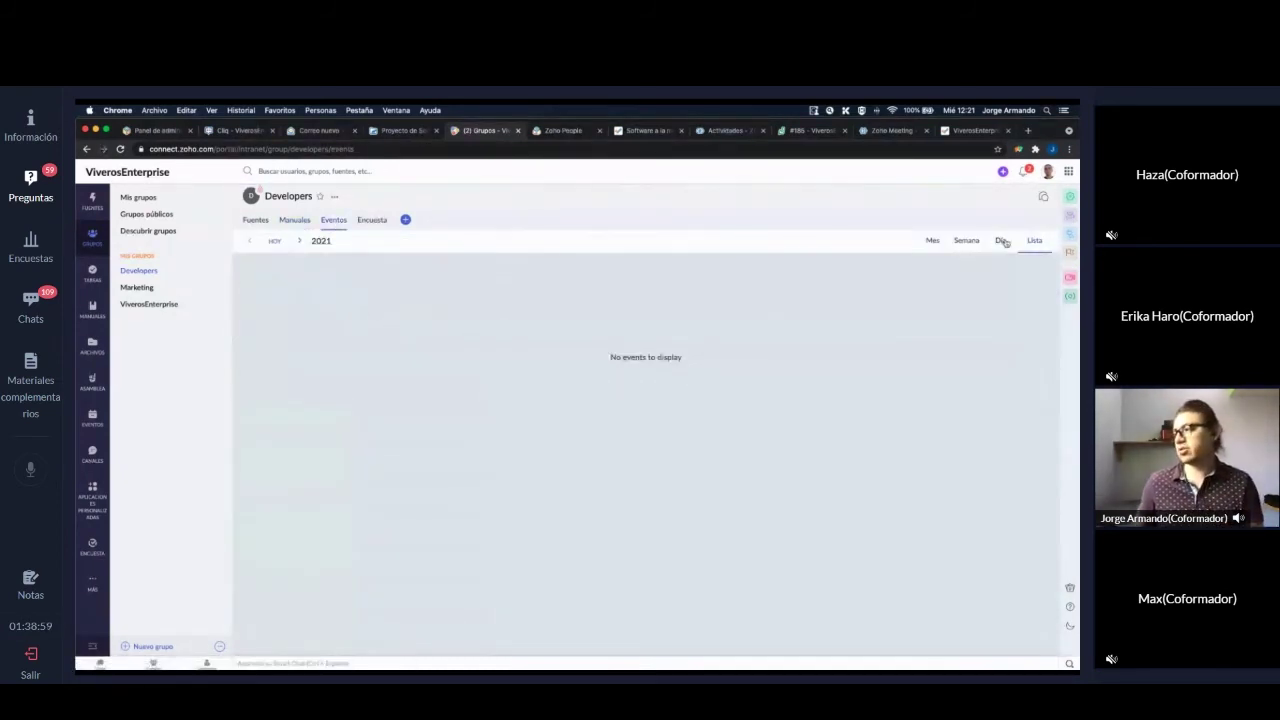
{"action": "left_click", "coordinate": [963, 243]}
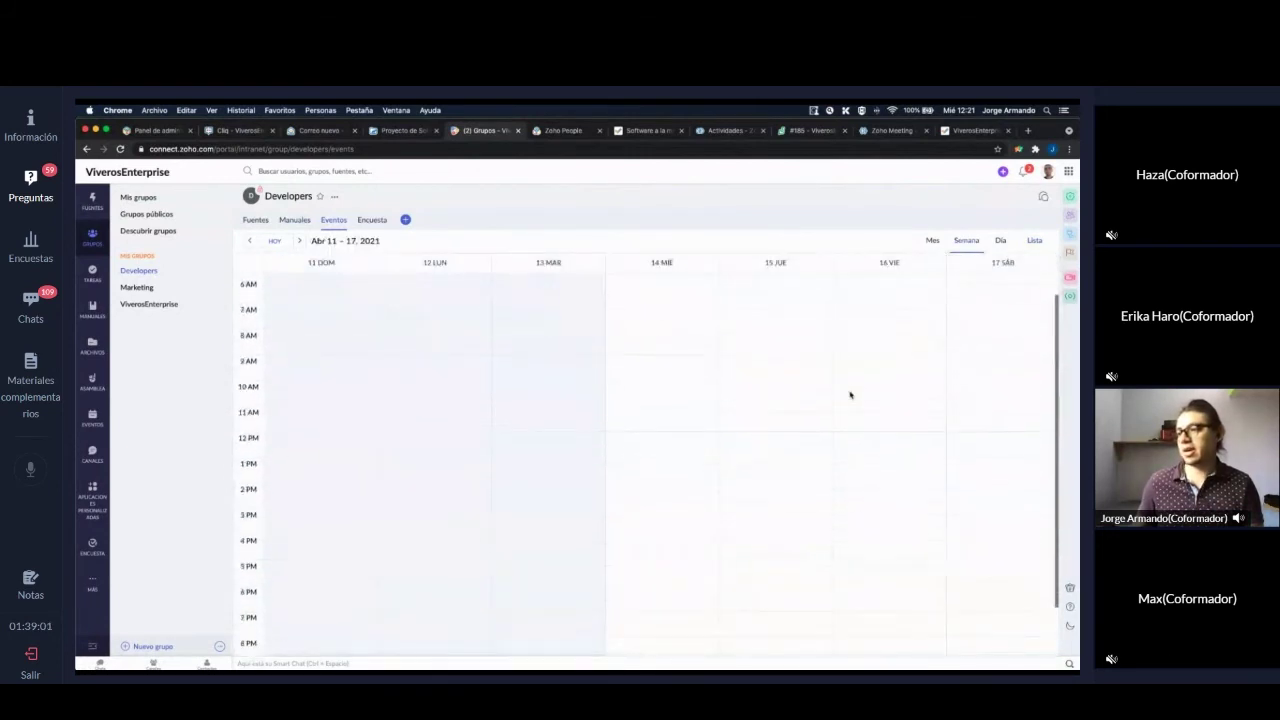
{"action": "left_click", "coordinate": [936, 241]}
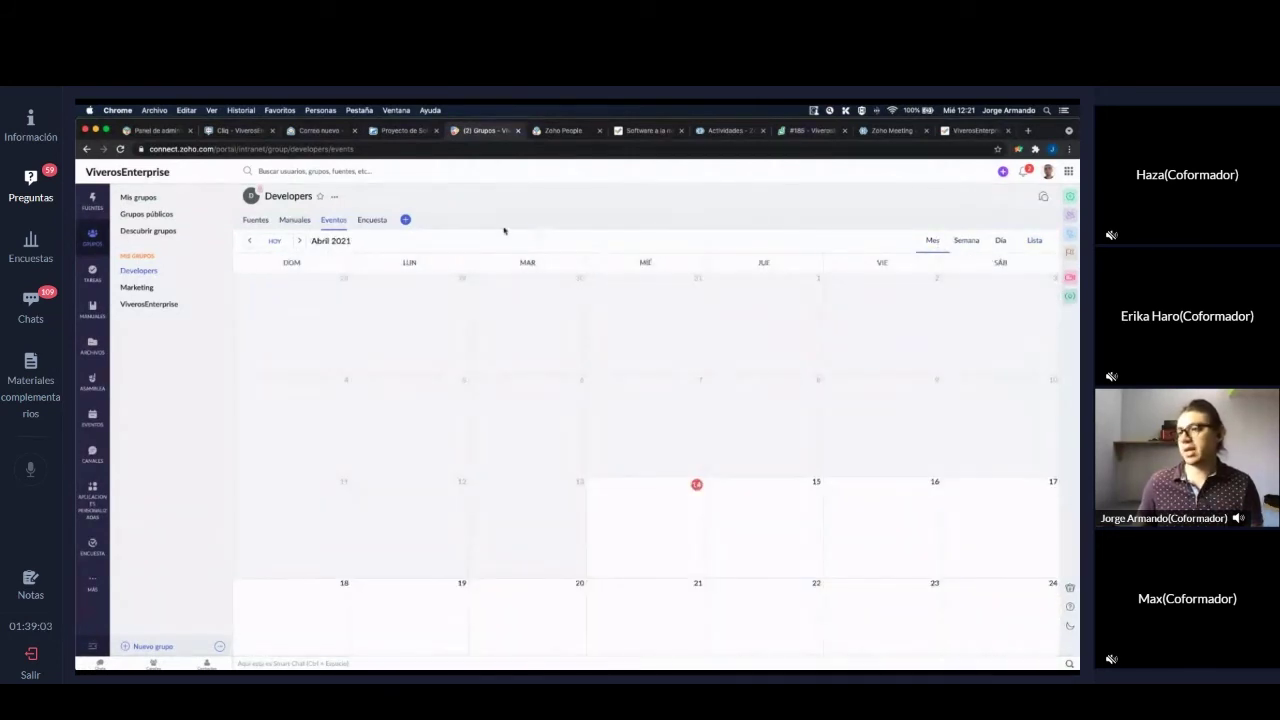
{"action": "left_click", "coordinate": [372, 221]}
{"action": "left_click", "coordinate": [301, 230]}
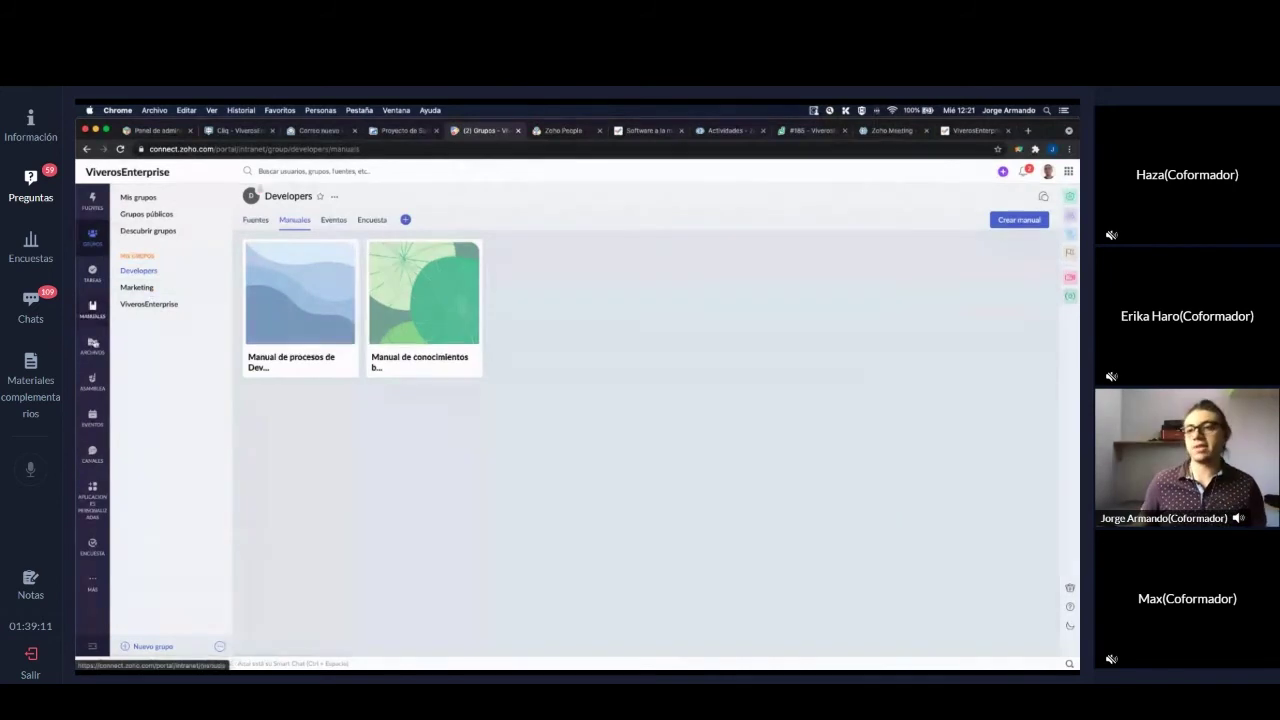
- Show the town hall sessions overview and open the Asamblea de Marketing session
{"action": "left_click", "coordinate": [93, 384]}
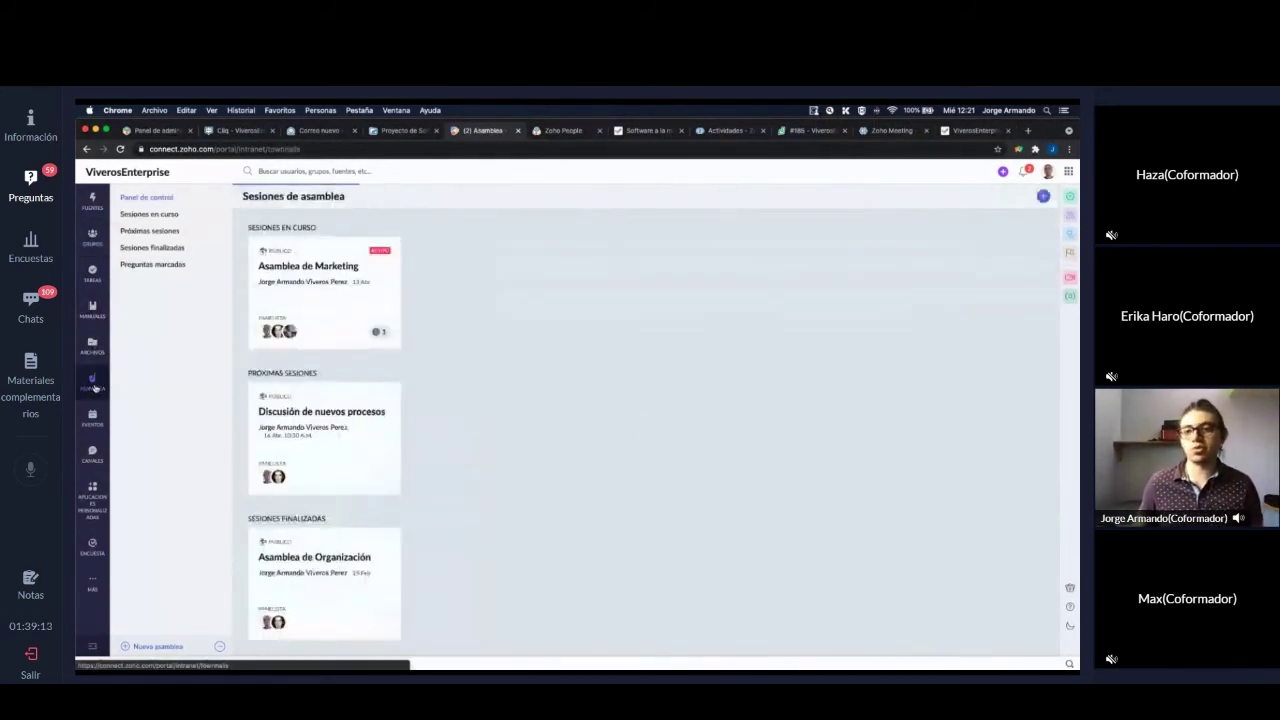
{"action": "scroll", "coordinate": [372, 372], "scroll_direction": "down", "scroll_amount": 1}
{"action": "scroll", "coordinate": [372, 372], "scroll_direction": "up", "scroll_amount": 1}
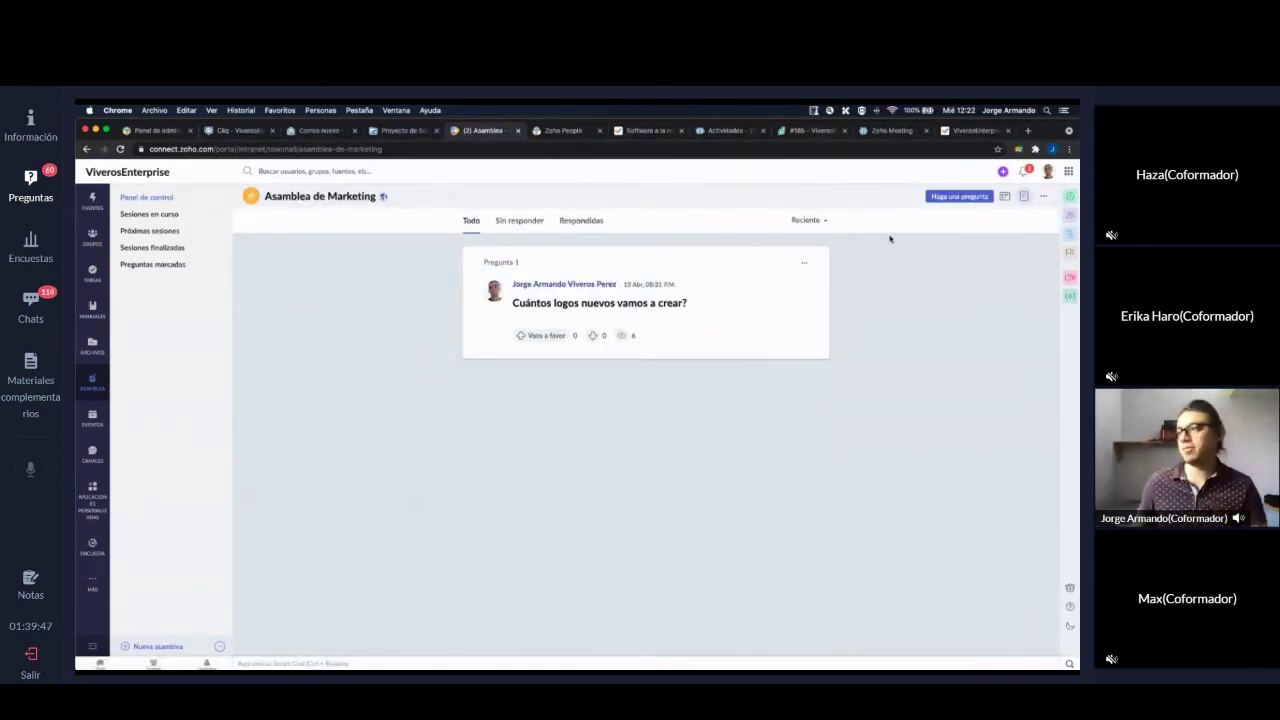
- Show how to ask a question in Asamblea de Marketing, and downvote "Cuántos logos nuevos vamos a crear?"
{"action": "left_click", "coordinate": [960, 198]}
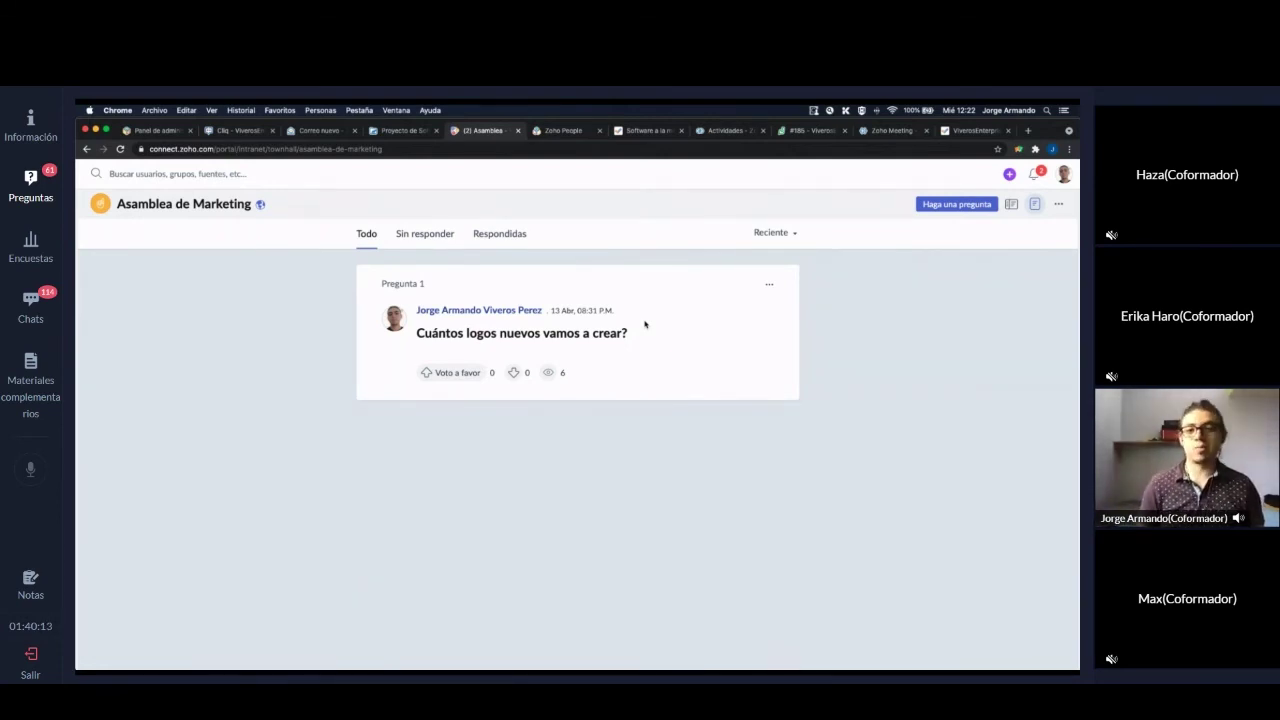
{"action": "key", "text": "ctrl+minus"}
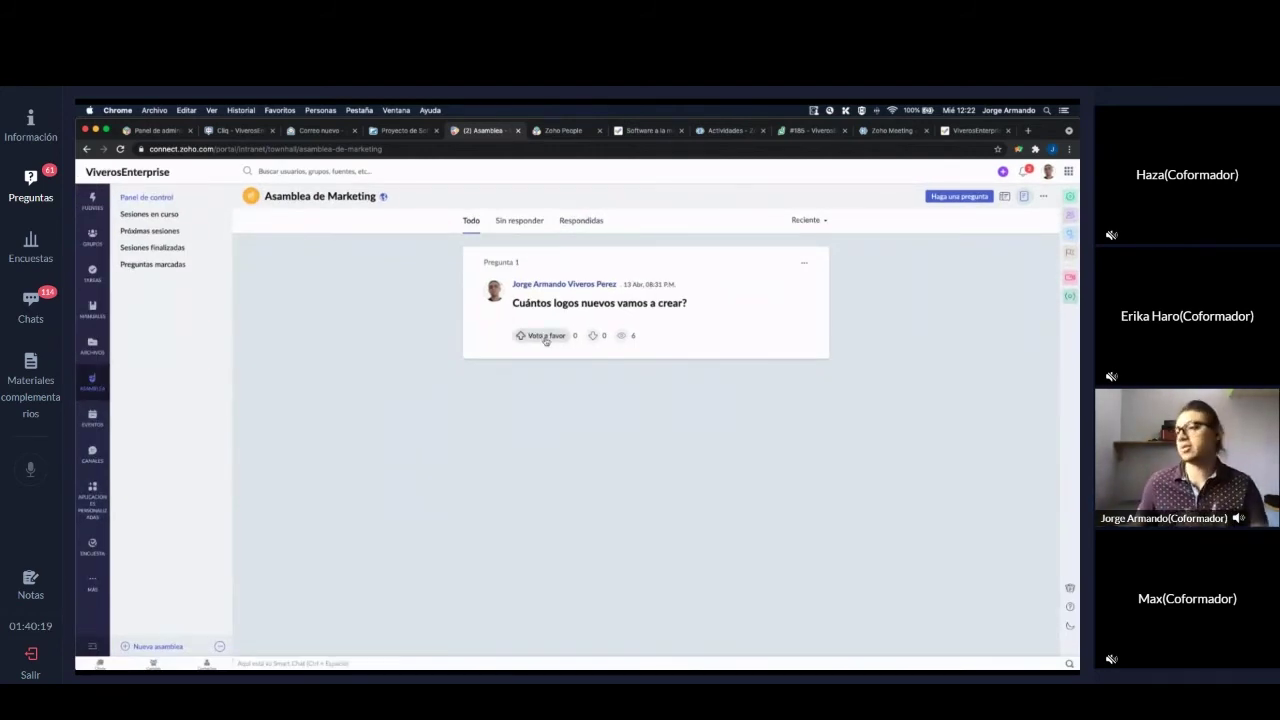
{"action": "left_click", "coordinate": [592, 336]}
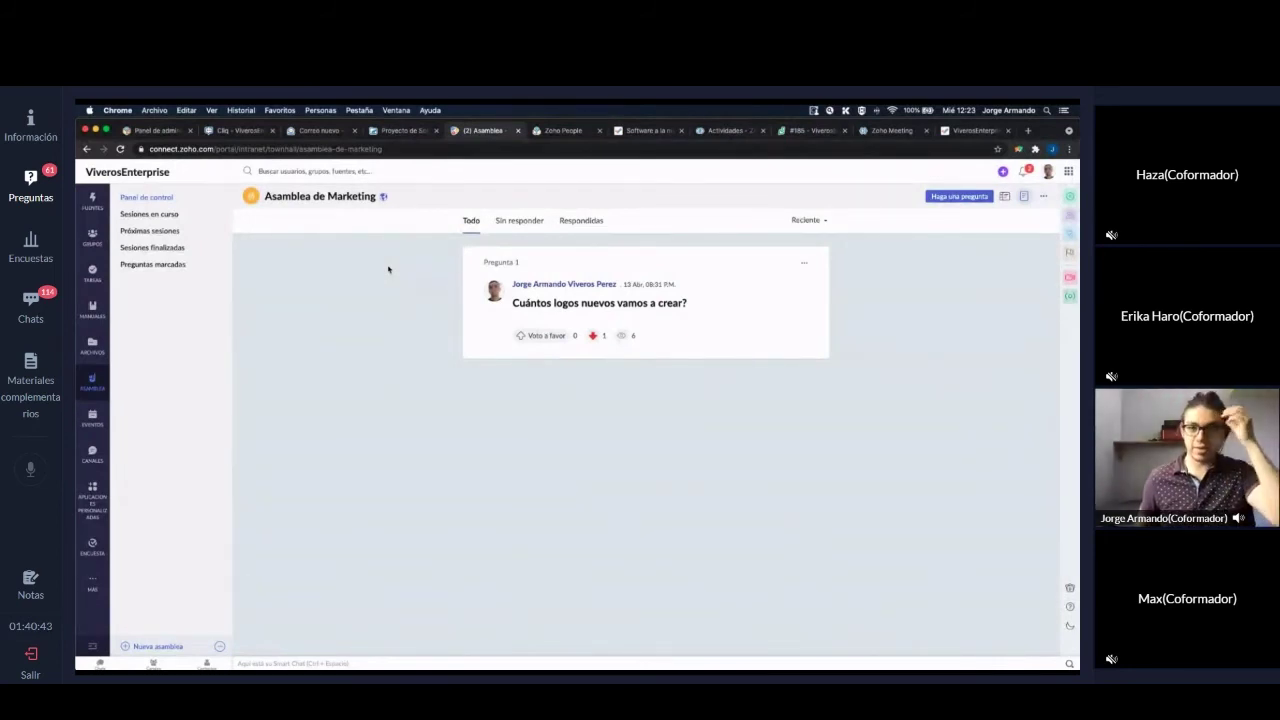
- Switch to Cliq to show the Remote Work board, and return to the Zoho People dashboard
{"action": "left_click", "coordinate": [551, 131]}
{"action": "left_click", "coordinate": [238, 131]}
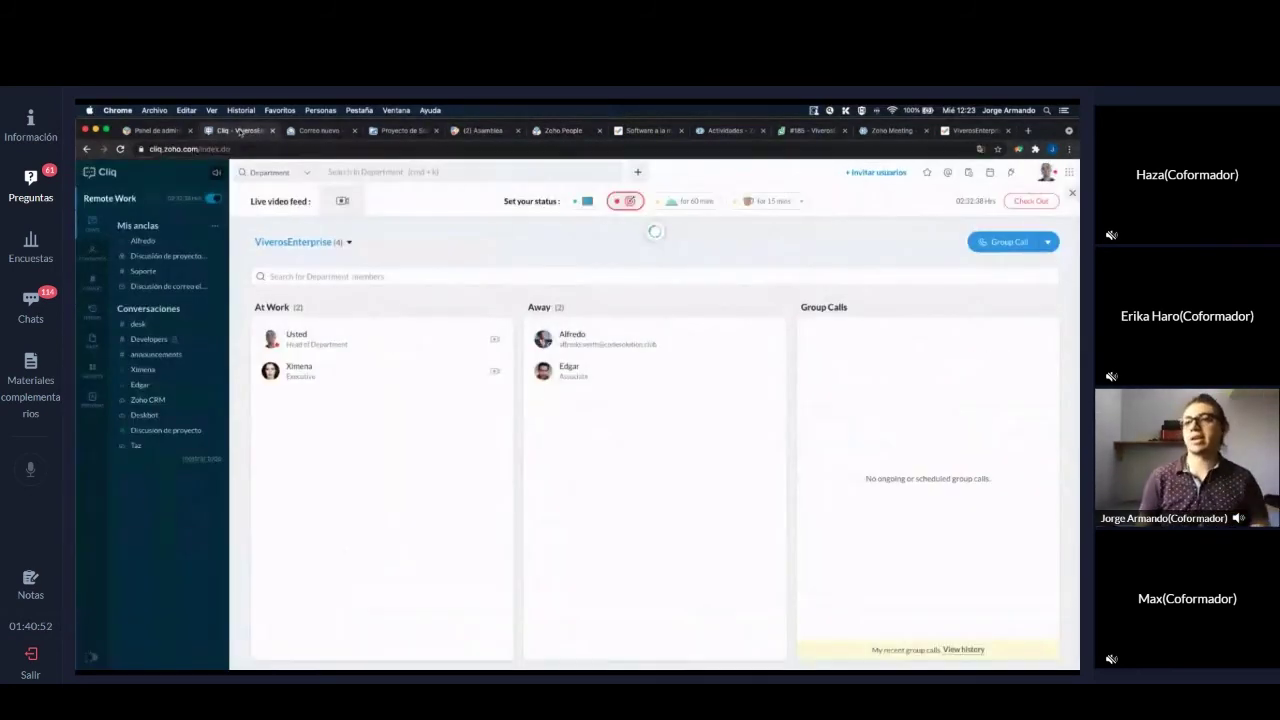
{"action": "left_click", "coordinate": [555, 131]}
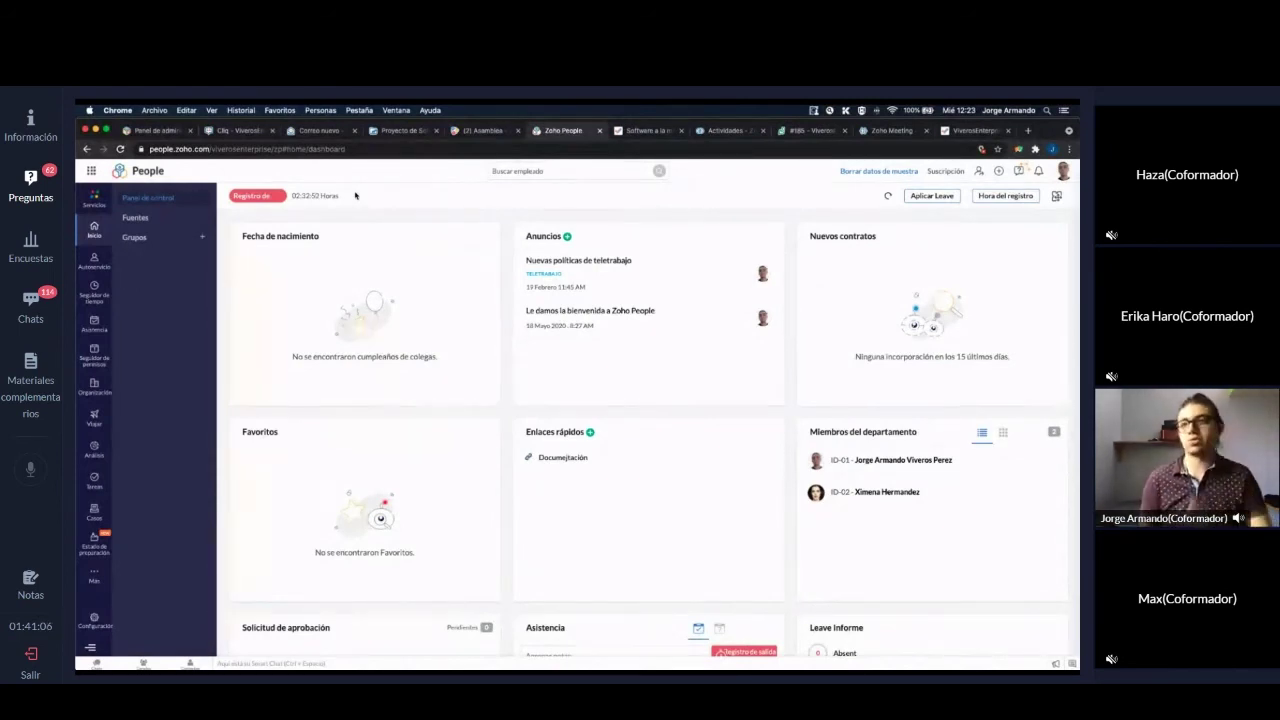
- Open the self-service employee profile and examine its skills, work, basic info, personal, summary, work experience and education sections
{"action": "left_click", "coordinate": [90, 262]}
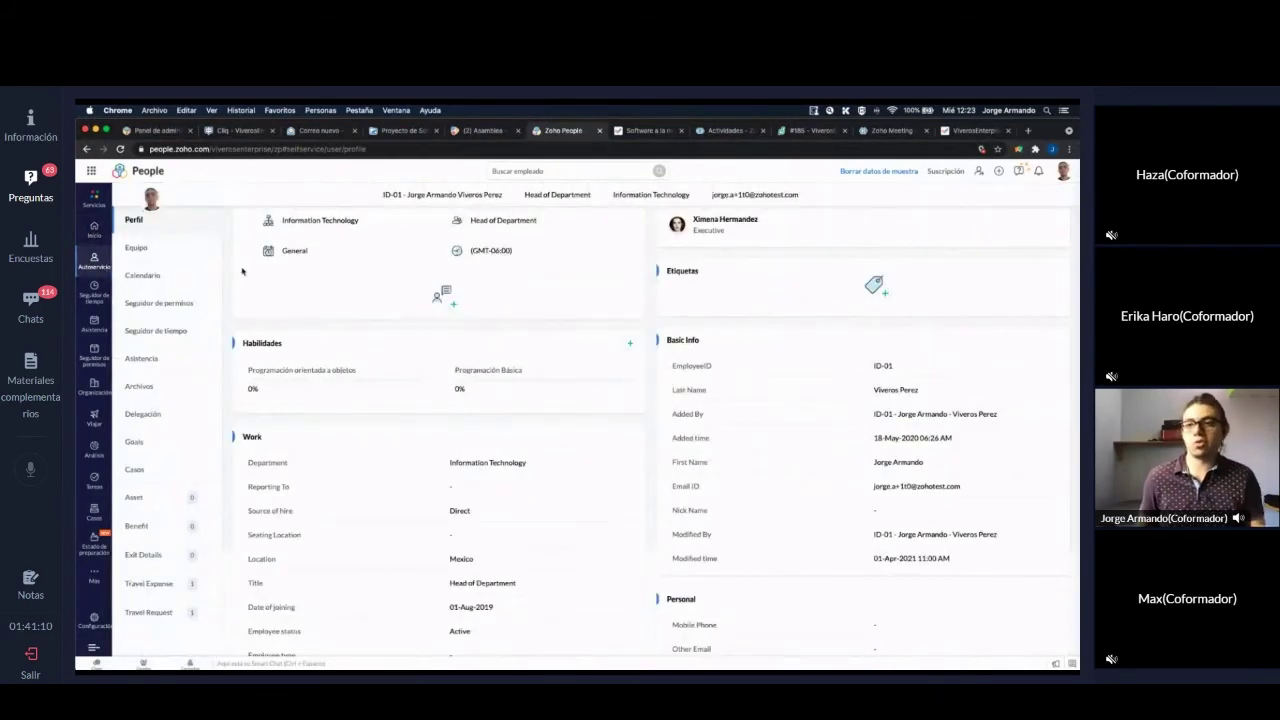
{"action": "scroll", "coordinate": [453, 318], "scroll_direction": "down", "scroll_amount": 5}
{"action": "scroll", "coordinate": [500, 345], "scroll_direction": "up", "scroll_amount": 10}
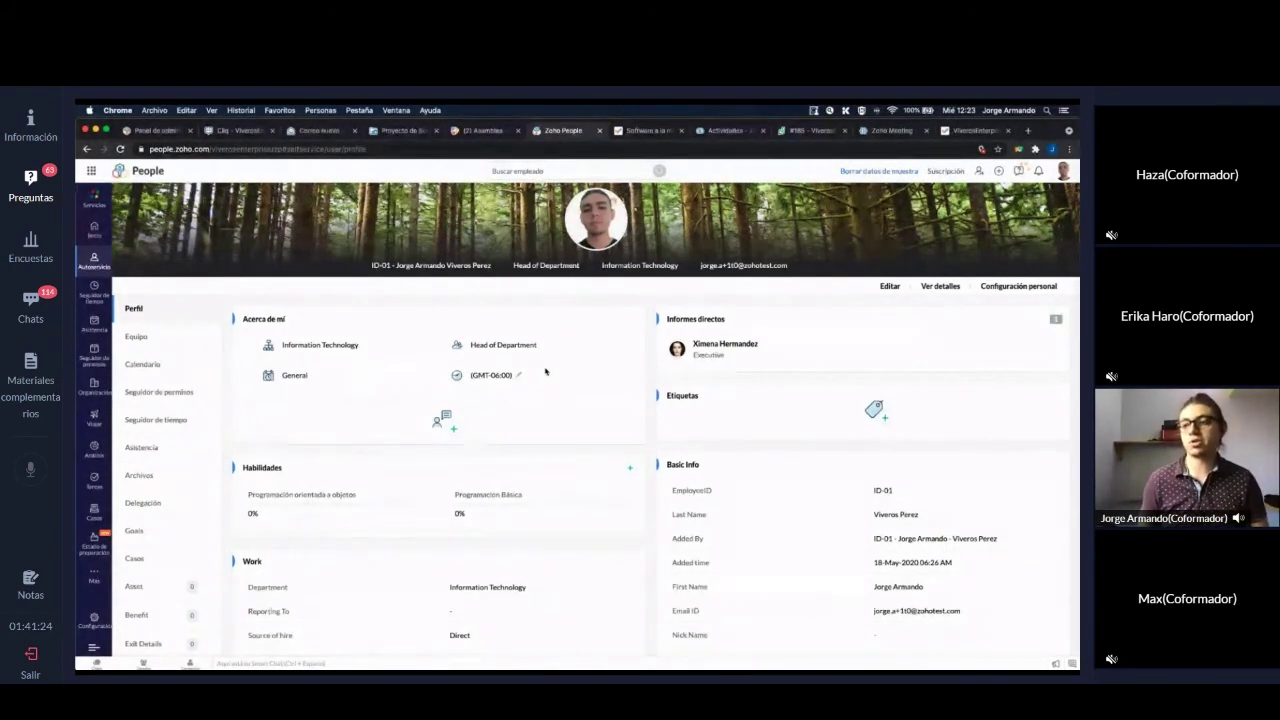
{"action": "scroll", "coordinate": [537, 489], "scroll_direction": "down", "scroll_amount": 3}
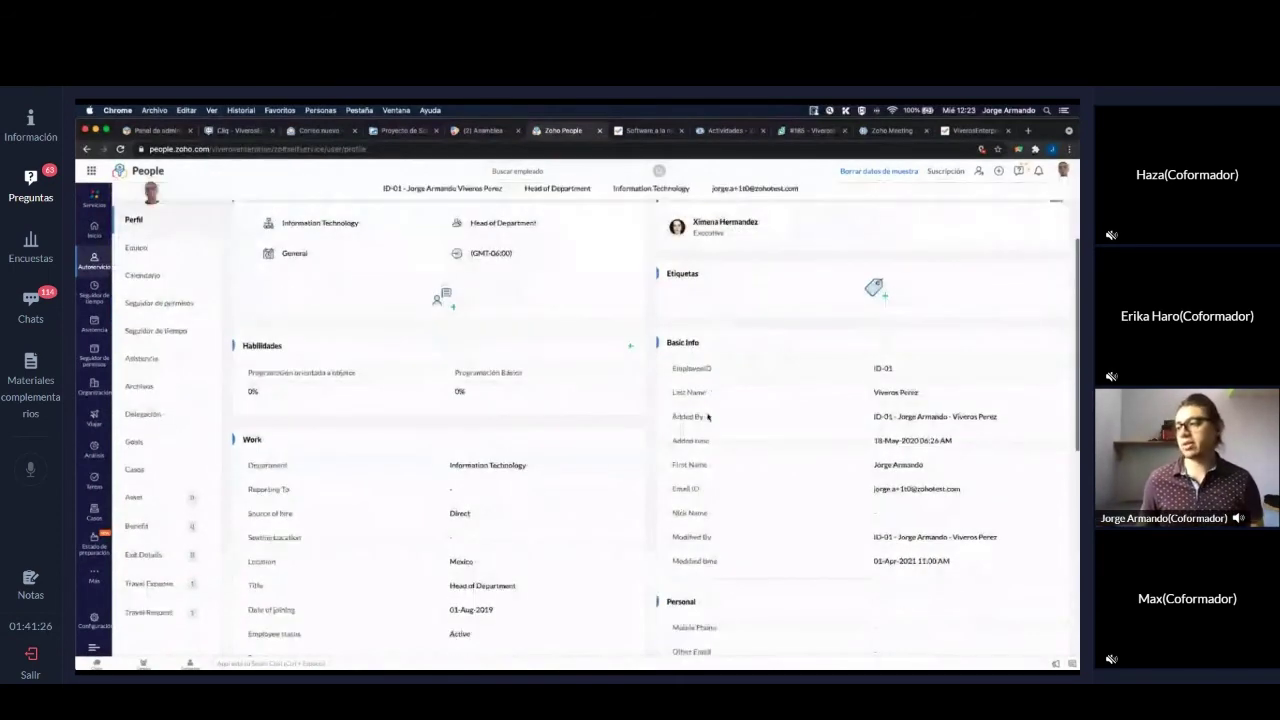
{"action": "scroll", "coordinate": [813, 389], "scroll_direction": "up", "scroll_amount": 5}
{"action": "scroll", "coordinate": [766, 397], "scroll_direction": "down", "scroll_amount": 3}
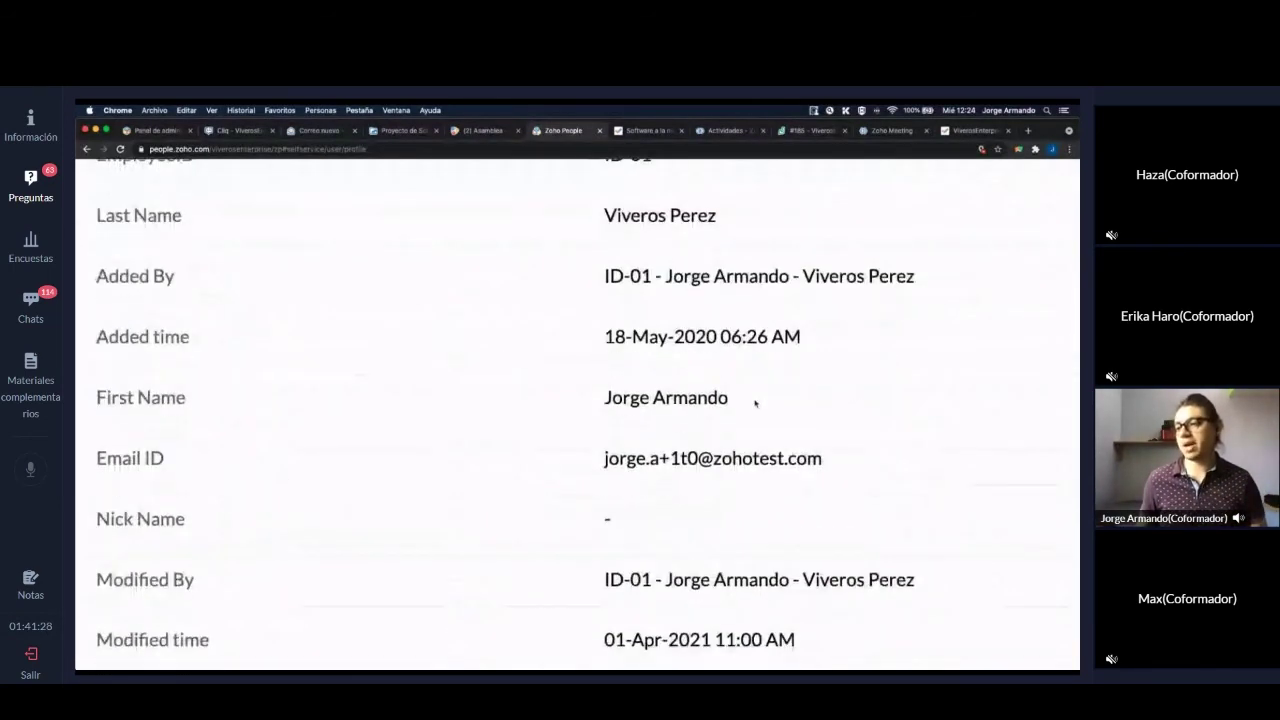
{"action": "scroll", "coordinate": [757, 401], "scroll_direction": "down", "scroll_amount": 5}
{"action": "scroll", "coordinate": [762, 402], "scroll_direction": "down", "scroll_amount": 1}
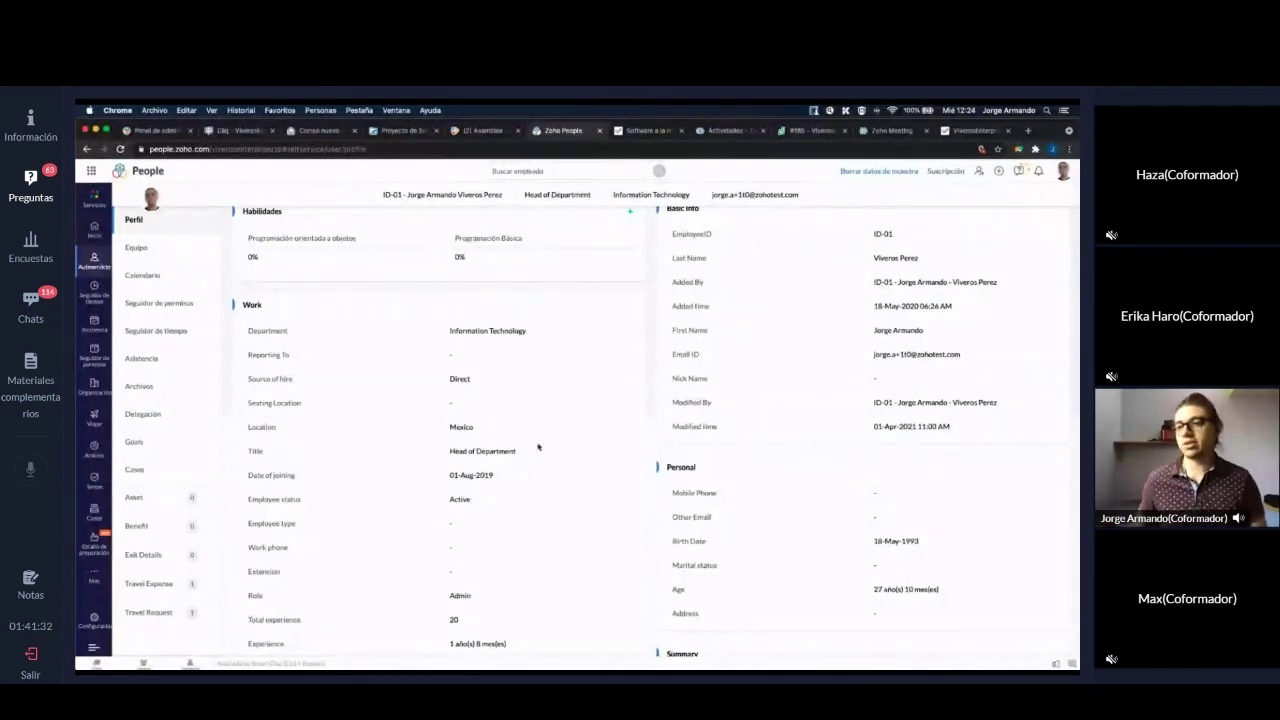
{"action": "scroll", "coordinate": [536, 446], "scroll_direction": "down", "scroll_amount": 2}
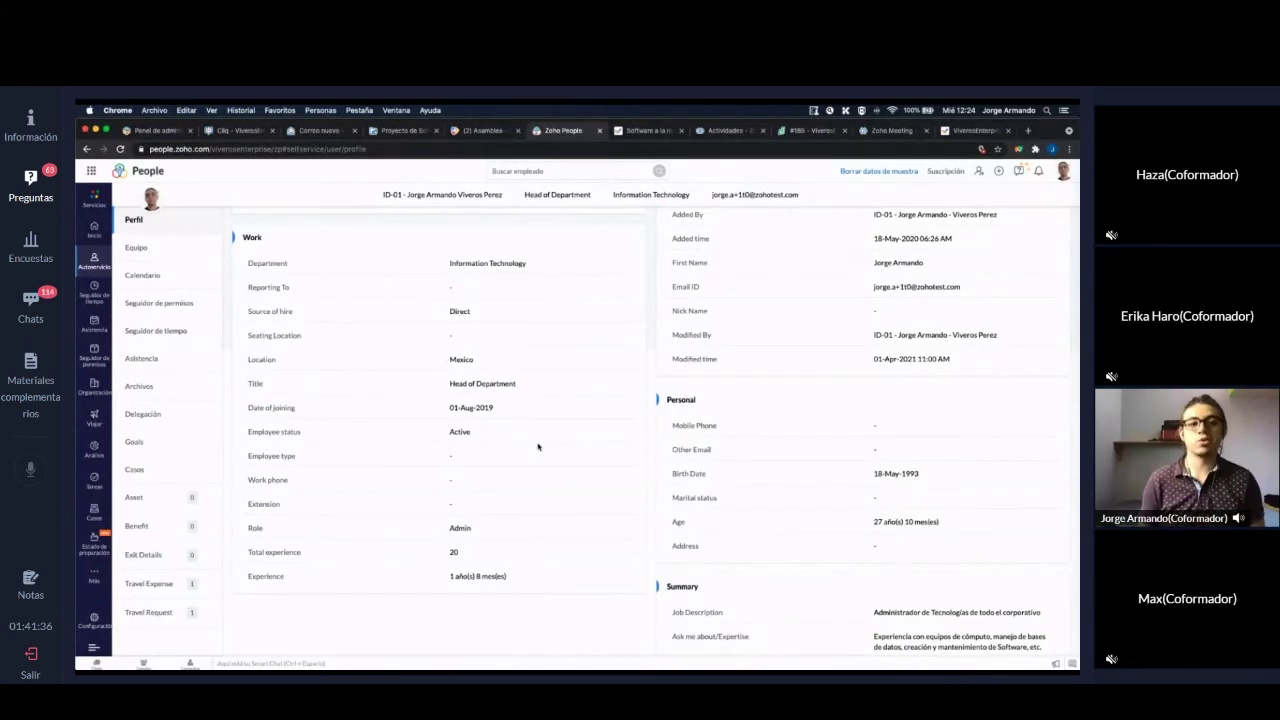
{"action": "scroll", "coordinate": [537, 447], "scroll_direction": "down", "scroll_amount": 5}
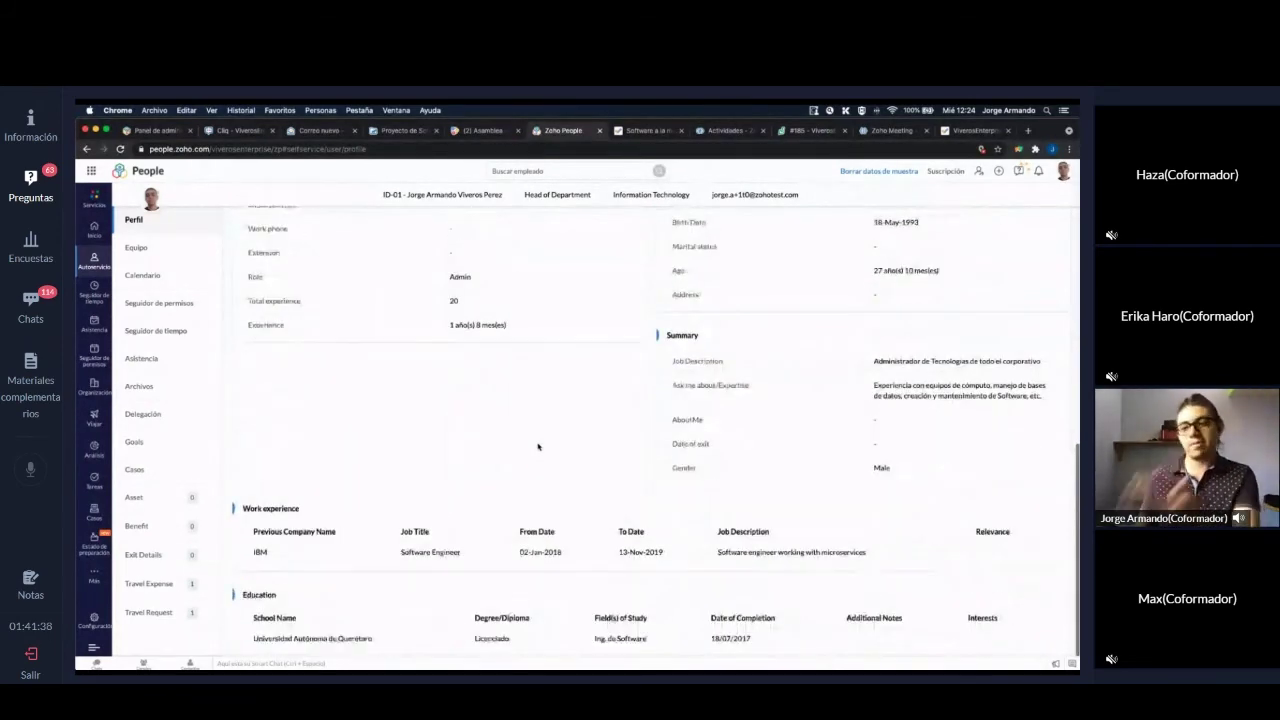
{"action": "scroll", "coordinate": [529, 480], "scroll_direction": "up", "scroll_amount": 10}
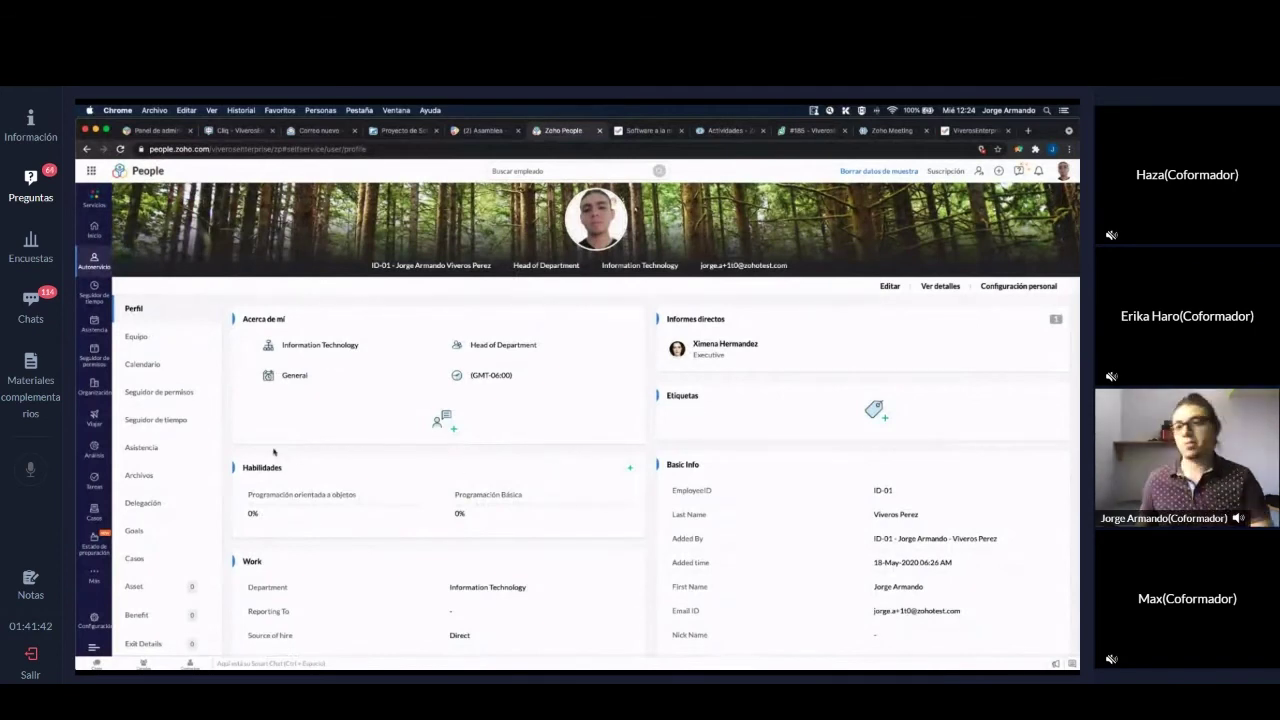
- Show the employee's team, and examine the attendance check-in and check-out entries in the self-service calendar
{"action": "left_click", "coordinate": [145, 343]}
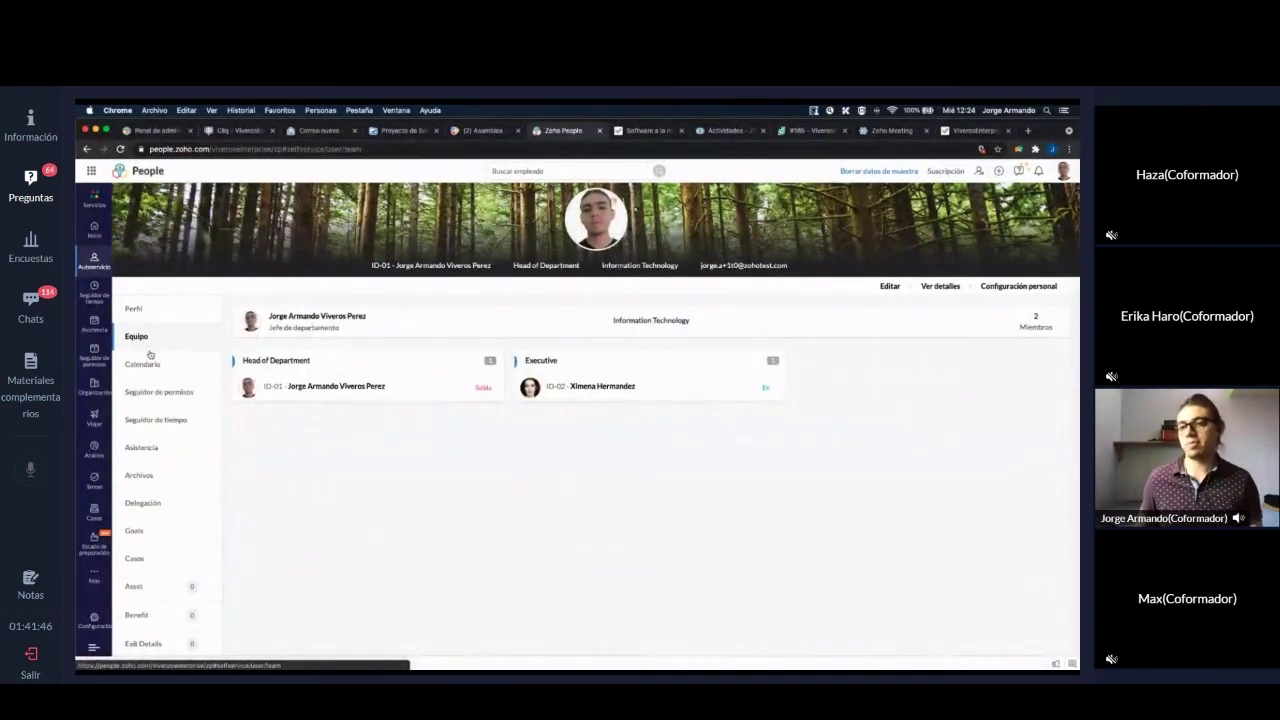
{"action": "left_click", "coordinate": [142, 364]}
{"action": "scroll", "coordinate": [175, 397], "scroll_direction": "down", "scroll_amount": 5}
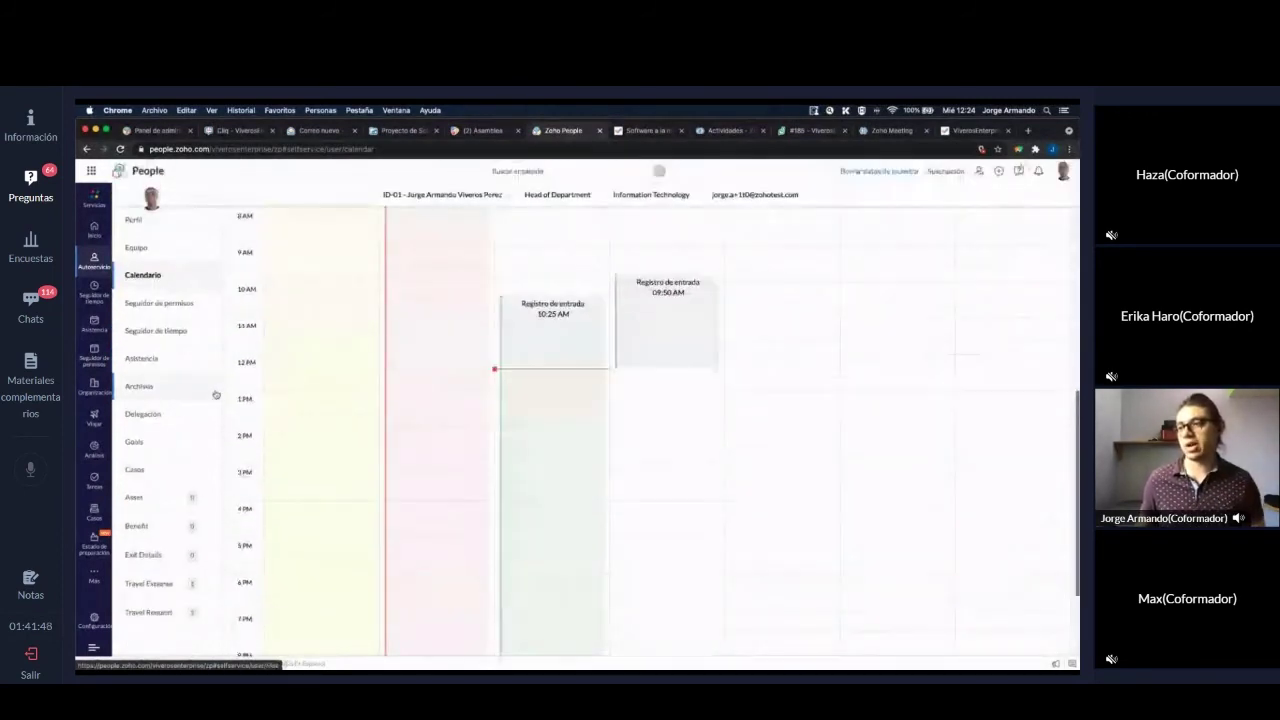
{"action": "scroll", "coordinate": [494, 423], "scroll_direction": "up", "scroll_amount": 1}
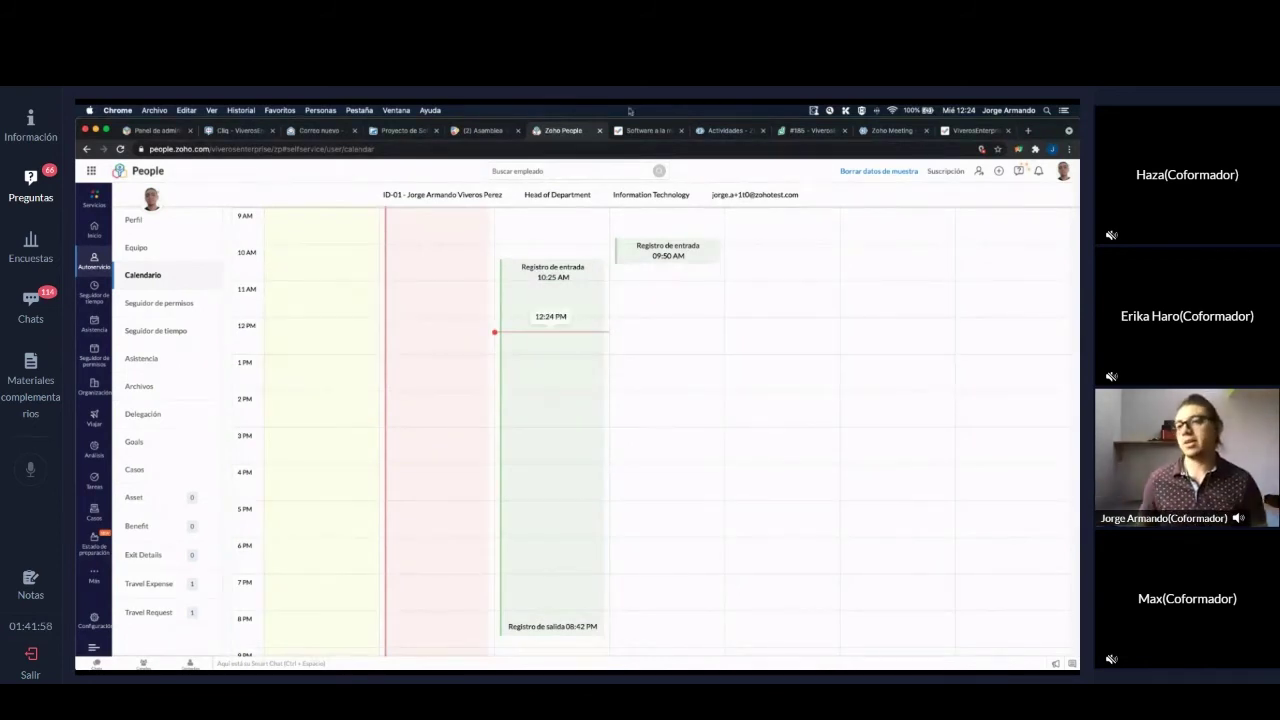
- Switch to Cliq and show the worked-hours counter and Check Out control on the Remote Work board
{"action": "left_click", "coordinate": [244, 131]}
{"action": "scroll", "coordinate": [1060, 211], "scroll_direction": "up", "scroll_amount": 5}
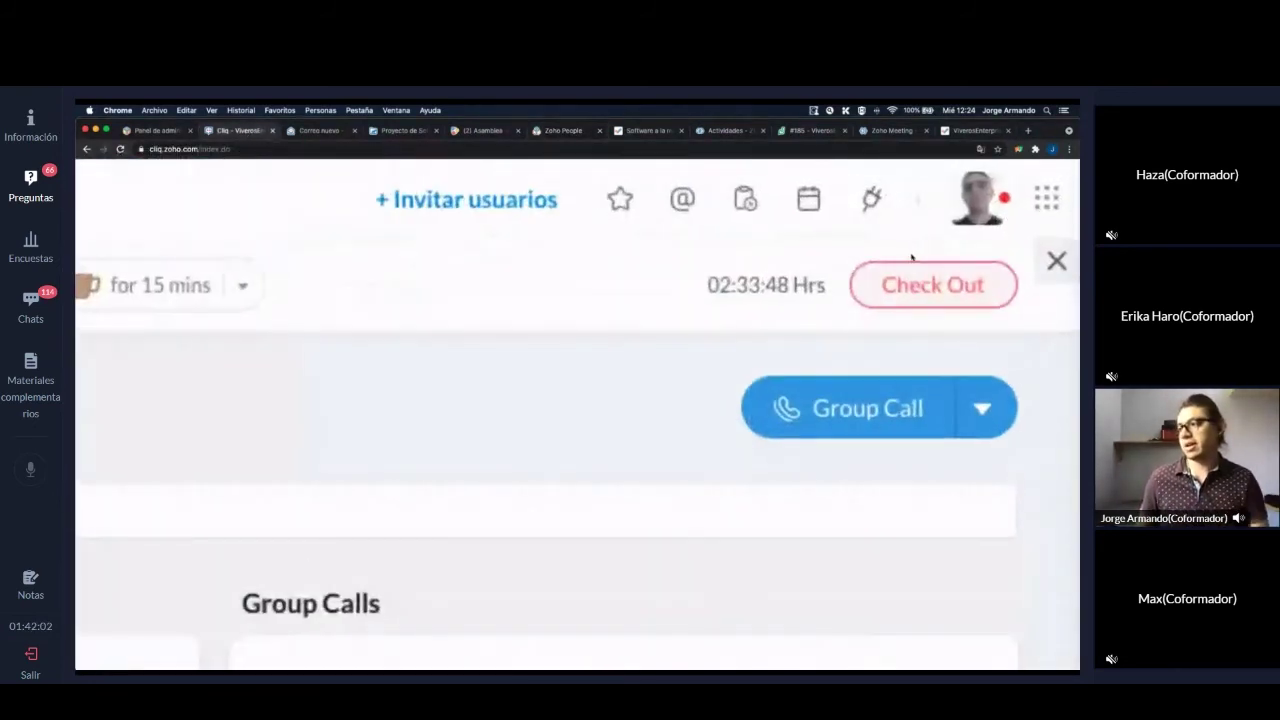
- Switch back to Zoho People and examine the 2021 leave types and balances in the employee's self-service leave tracker
{"action": "scroll", "coordinate": [911, 257], "scroll_direction": "down", "scroll_amount": 5}
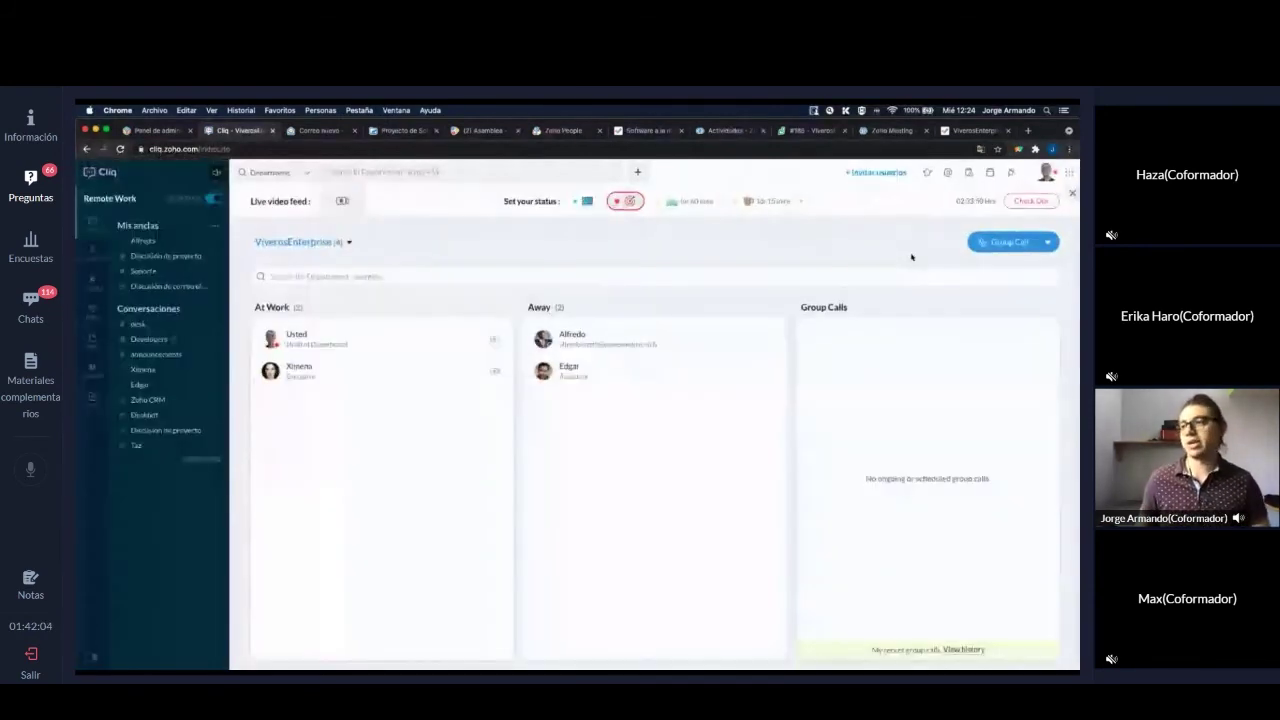
{"action": "left_click", "coordinate": [548, 131]}
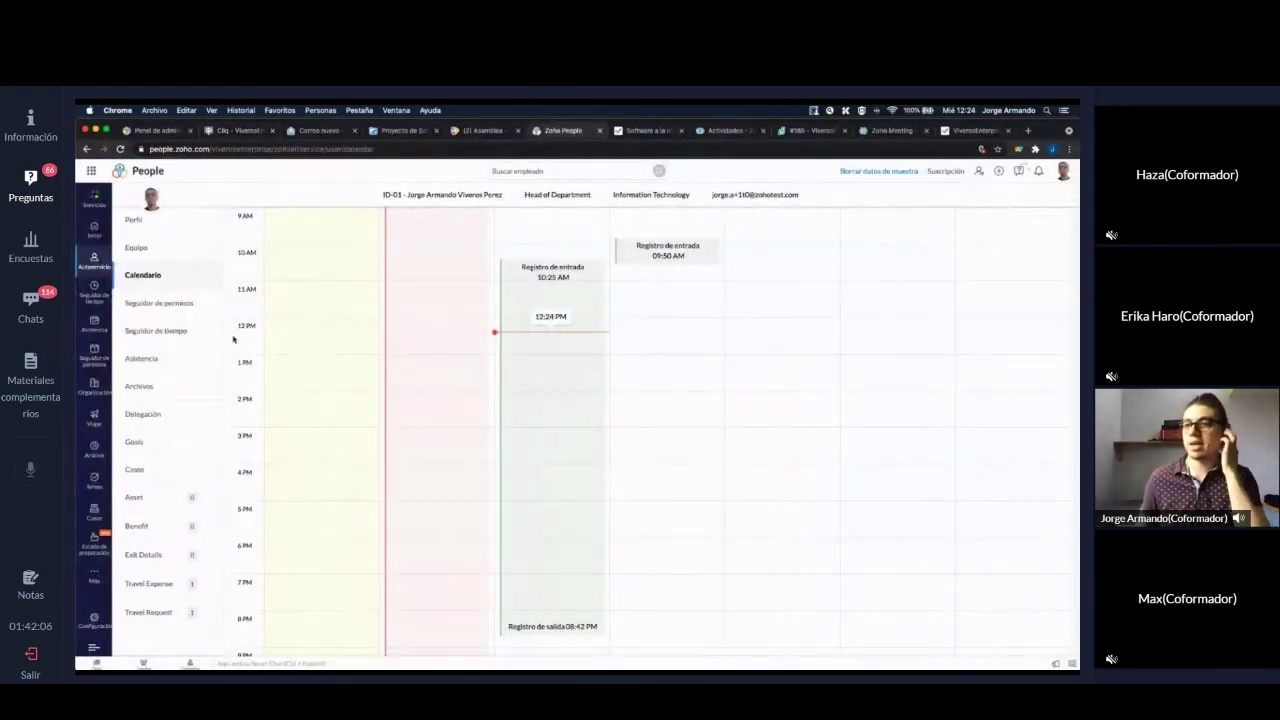
{"action": "left_click", "coordinate": [165, 303]}
{"action": "scroll", "coordinate": [352, 353], "scroll_direction": "up", "scroll_amount": 5}
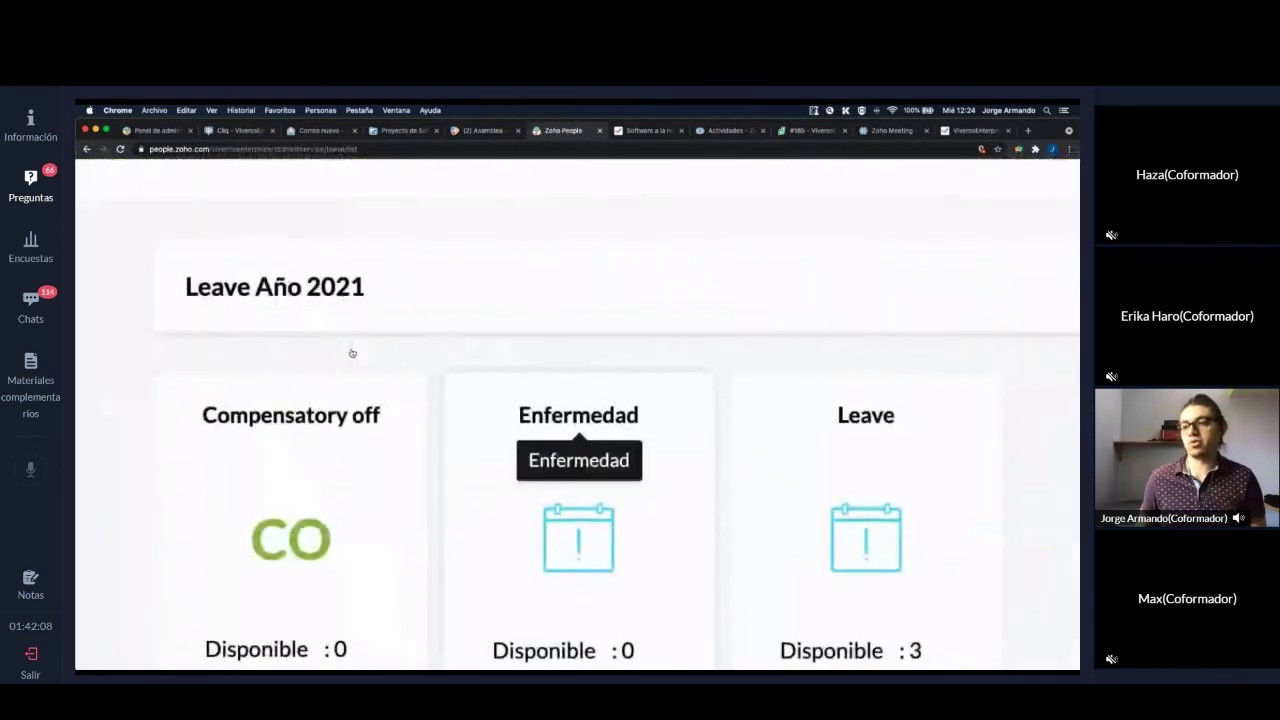
{"action": "scroll", "coordinate": [352, 353], "scroll_direction": "down", "scroll_amount": 5}
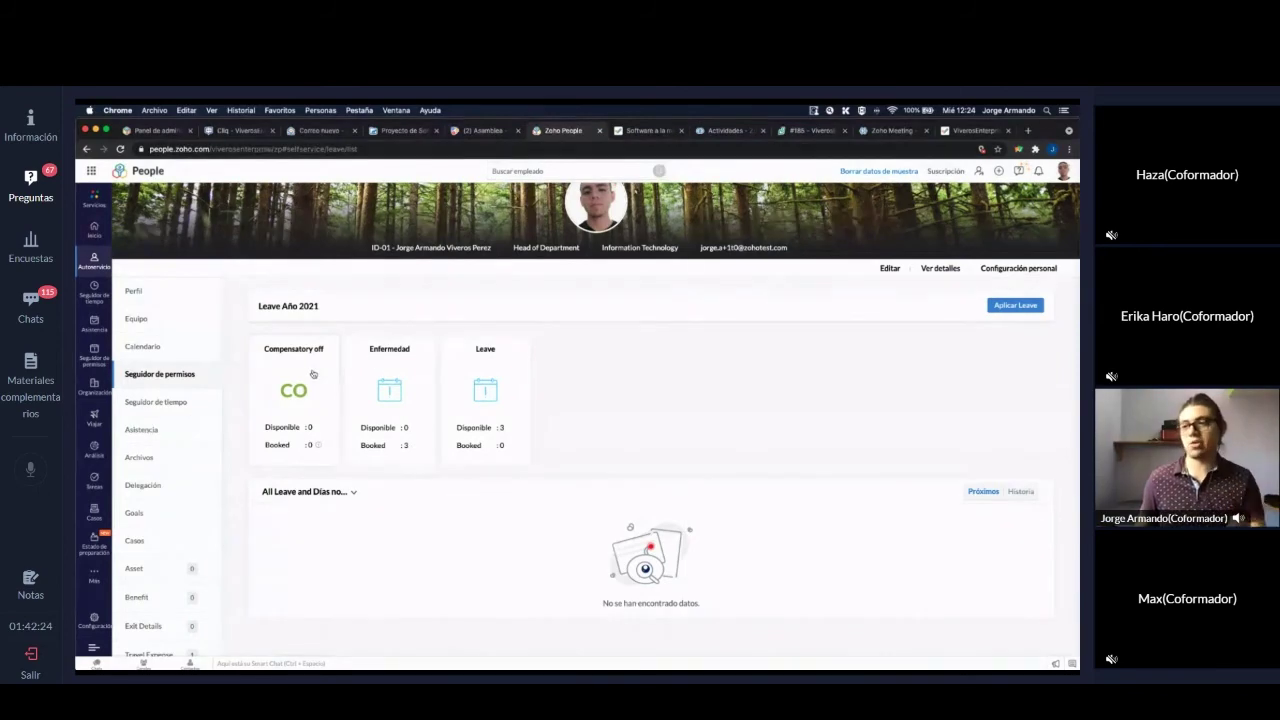
{"action": "scroll", "coordinate": [320, 364], "scroll_direction": "up", "scroll_amount": 5}
{"action": "scroll", "coordinate": [389, 363], "scroll_direction": "down", "scroll_amount": 5}
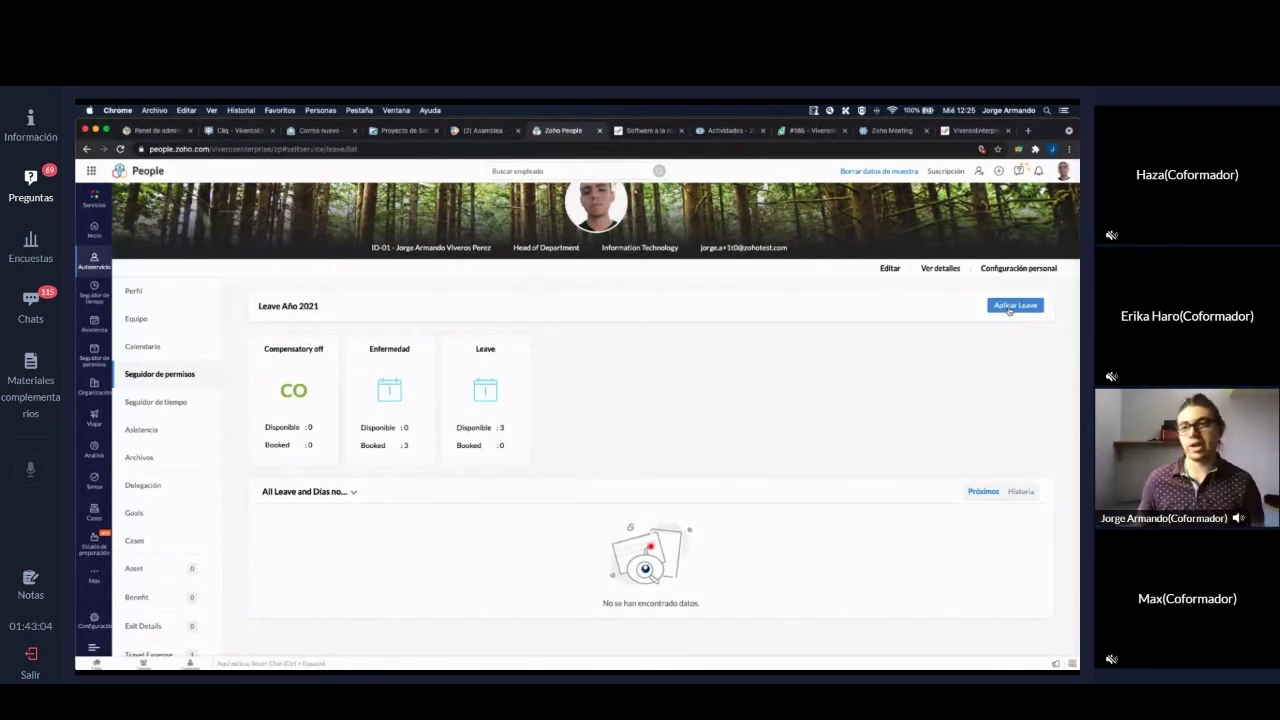
- Open the Attendance module and examine the shown employee's April 2021 entries in the list view
{"action": "left_click", "coordinate": [94, 322]}
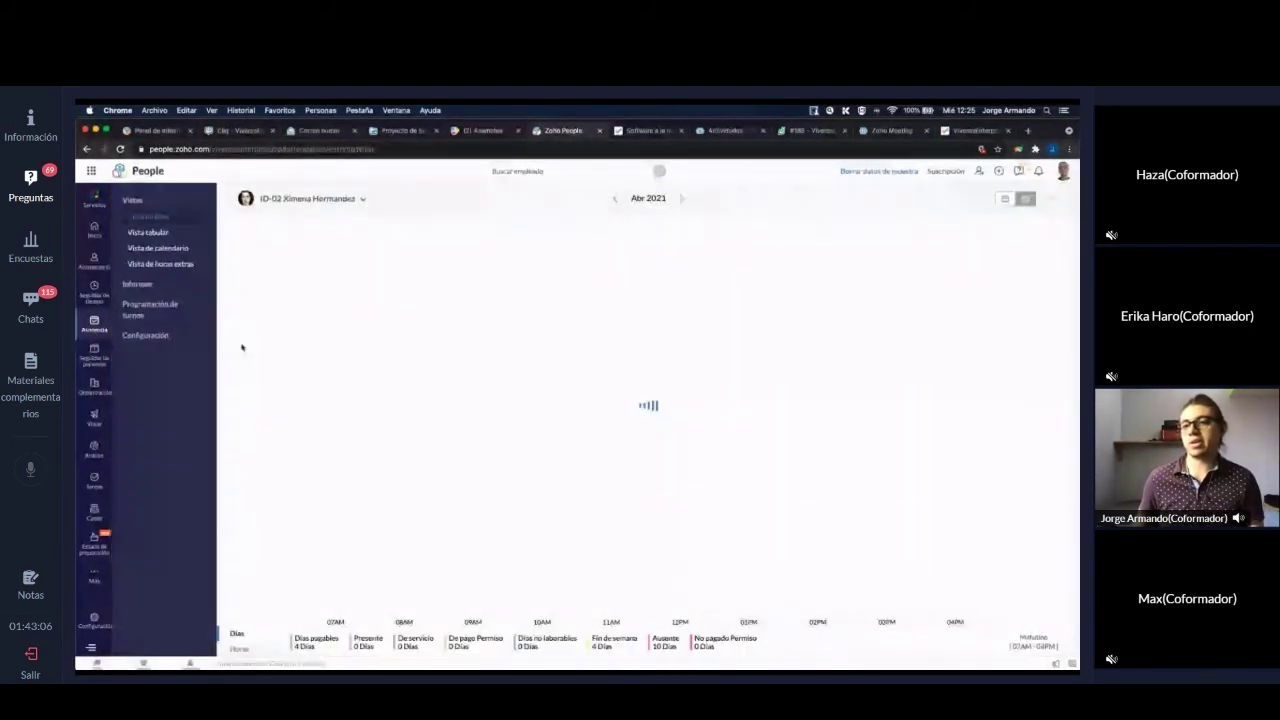
{"action": "scroll", "coordinate": [546, 388], "scroll_direction": "down", "scroll_amount": 3}
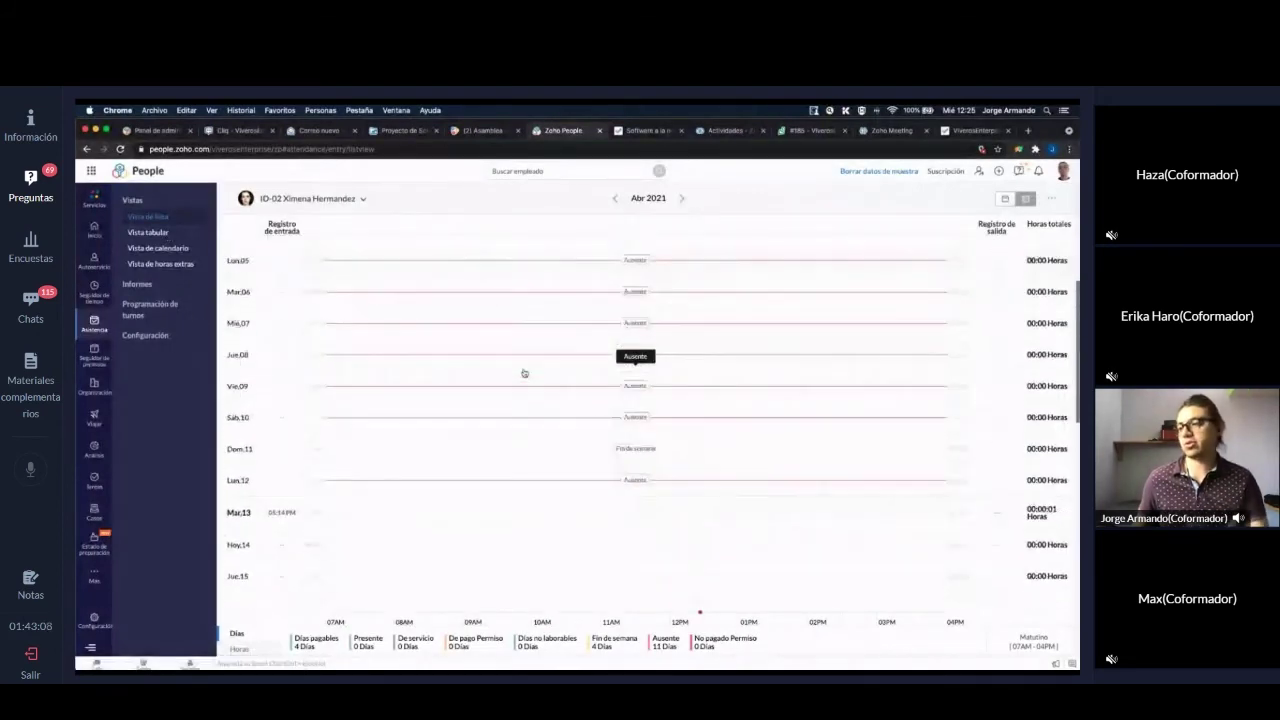
{"action": "scroll", "coordinate": [546, 388], "scroll_direction": "up", "scroll_amount": 2}
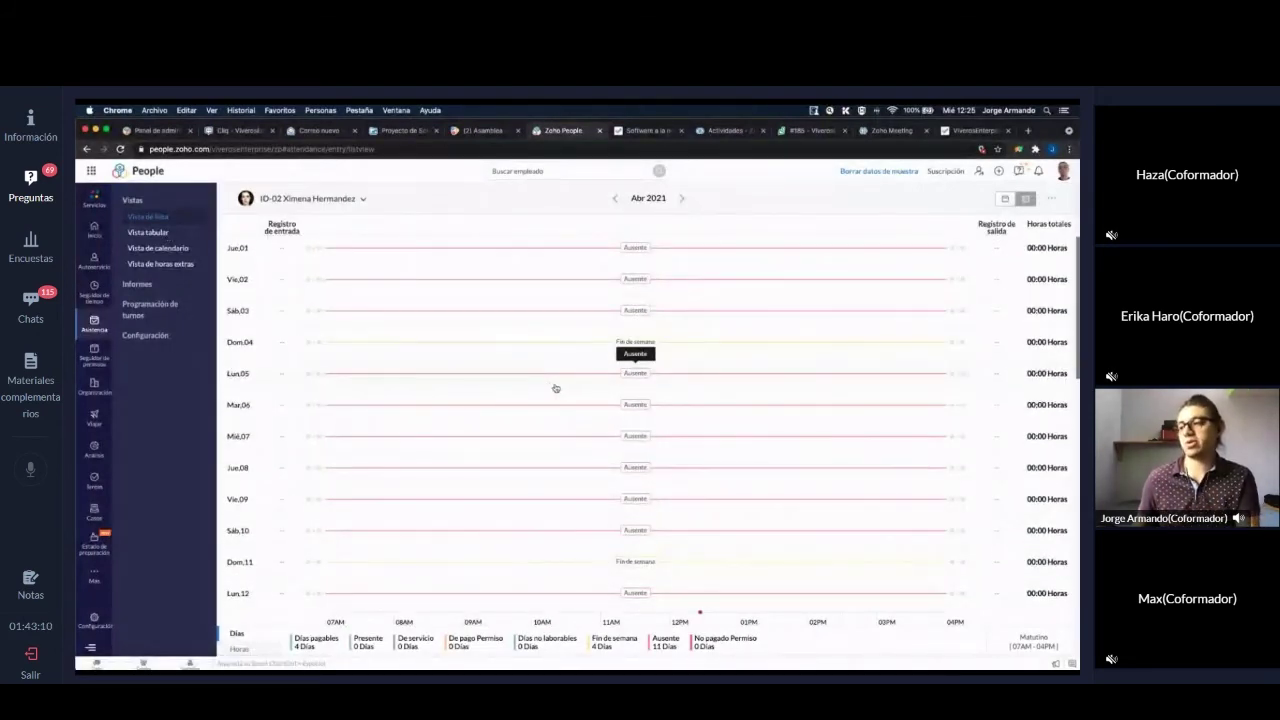
{"action": "scroll", "coordinate": [556, 388], "scroll_direction": "down", "scroll_amount": 1}
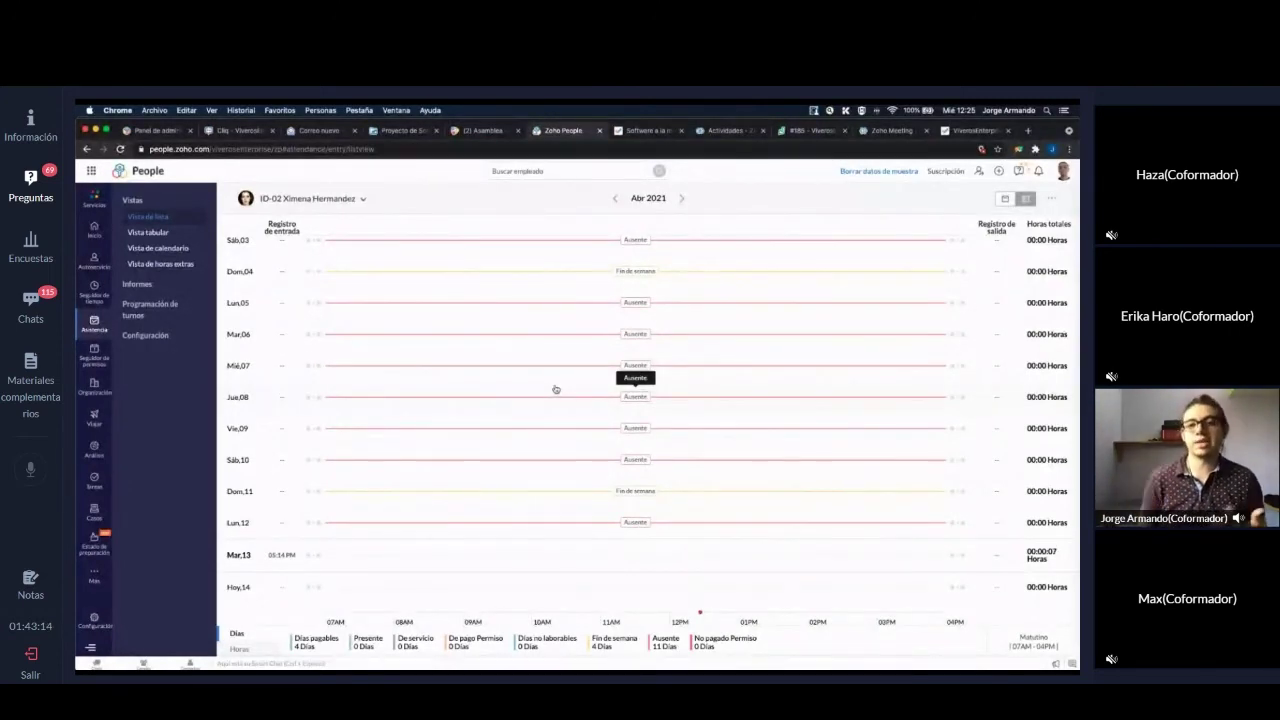
{"action": "scroll", "coordinate": [558, 388], "scroll_direction": "up", "scroll_amount": 2}
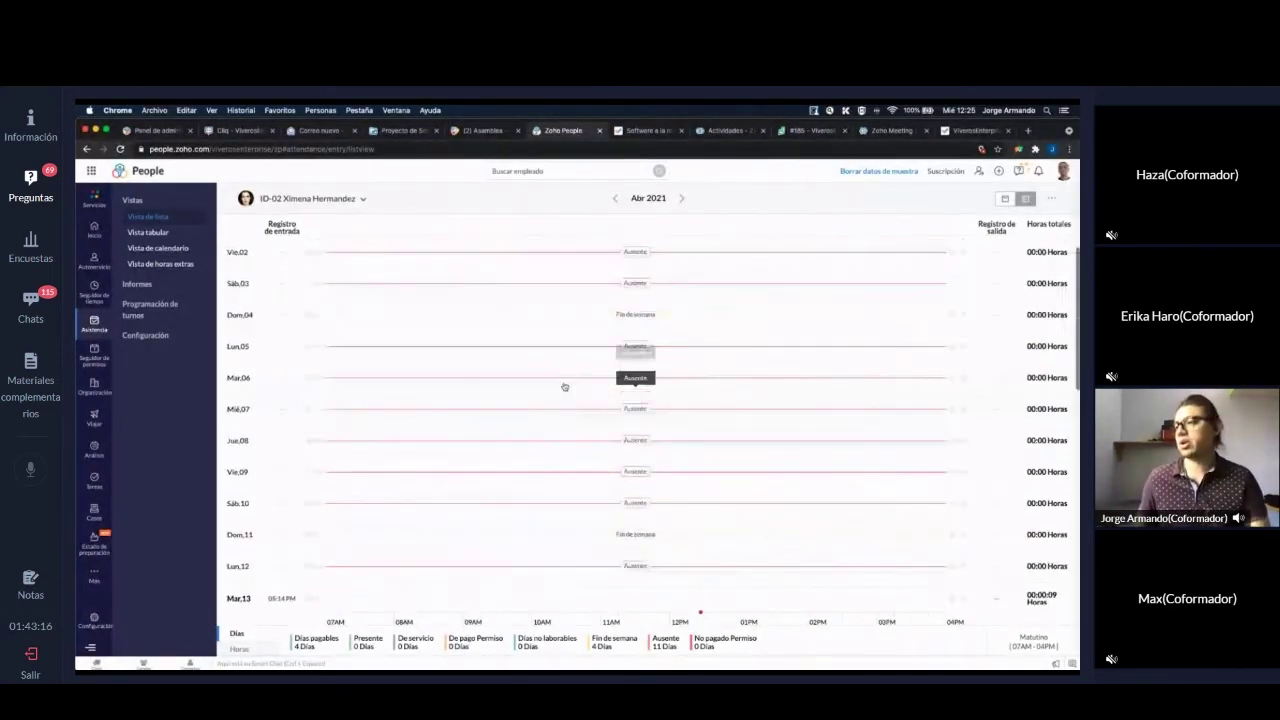
{"action": "scroll", "coordinate": [590, 353], "scroll_direction": "down", "scroll_amount": 4}
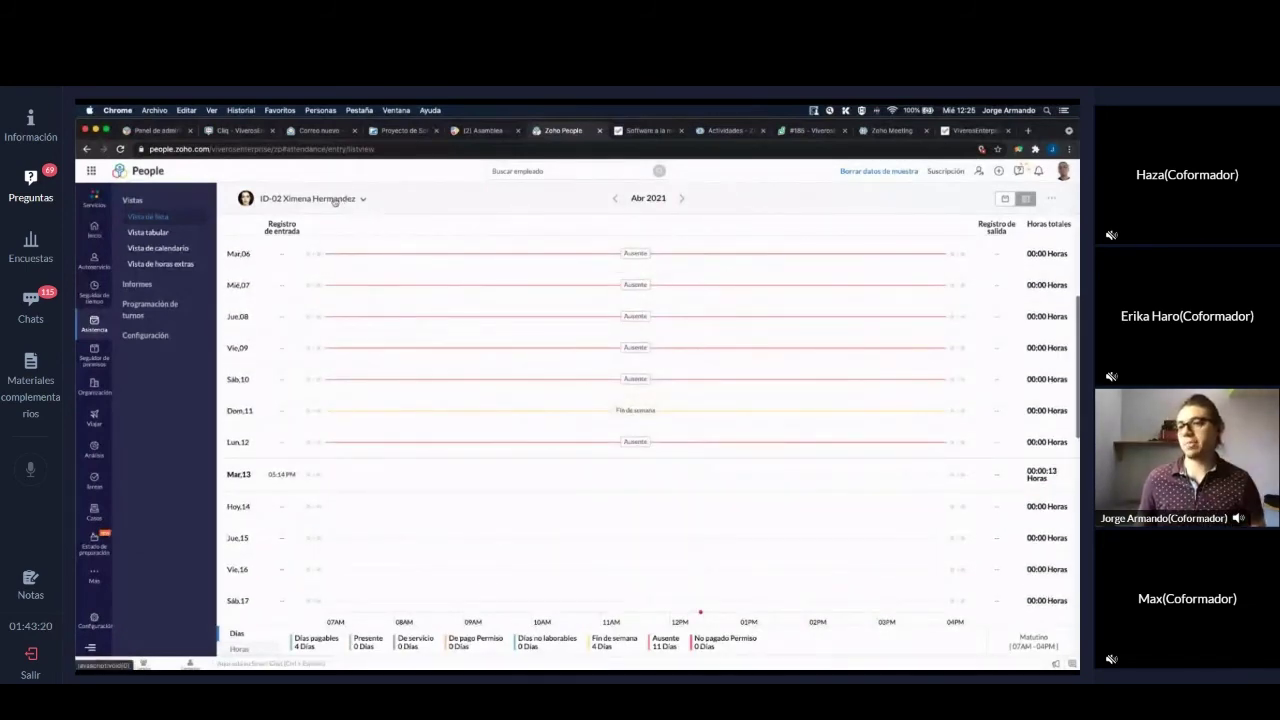
- Switch the April 2021 attendance to the signed-in employee and show it in the list, calendar and tabular views
{"action": "scroll", "coordinate": [326, 200], "scroll_direction": "up", "scroll_amount": 5}
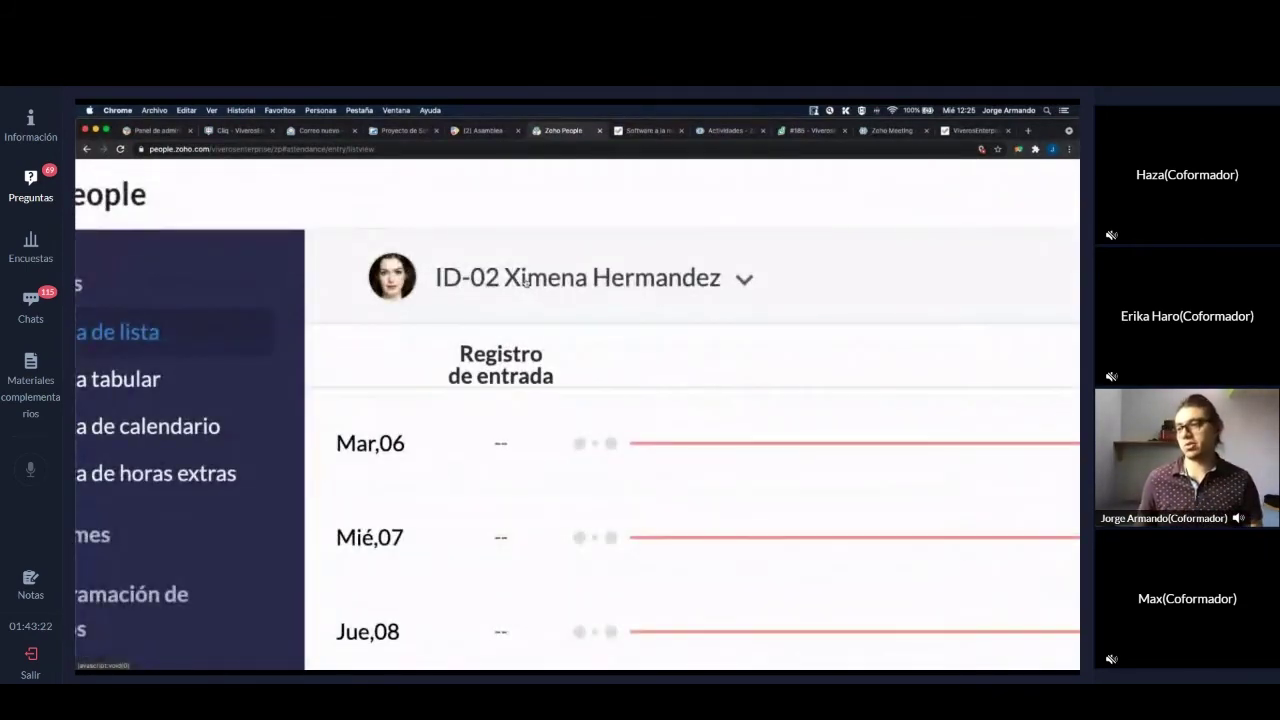
{"action": "left_click", "coordinate": [526, 284]}
{"action": "left_click", "coordinate": [548, 416]}
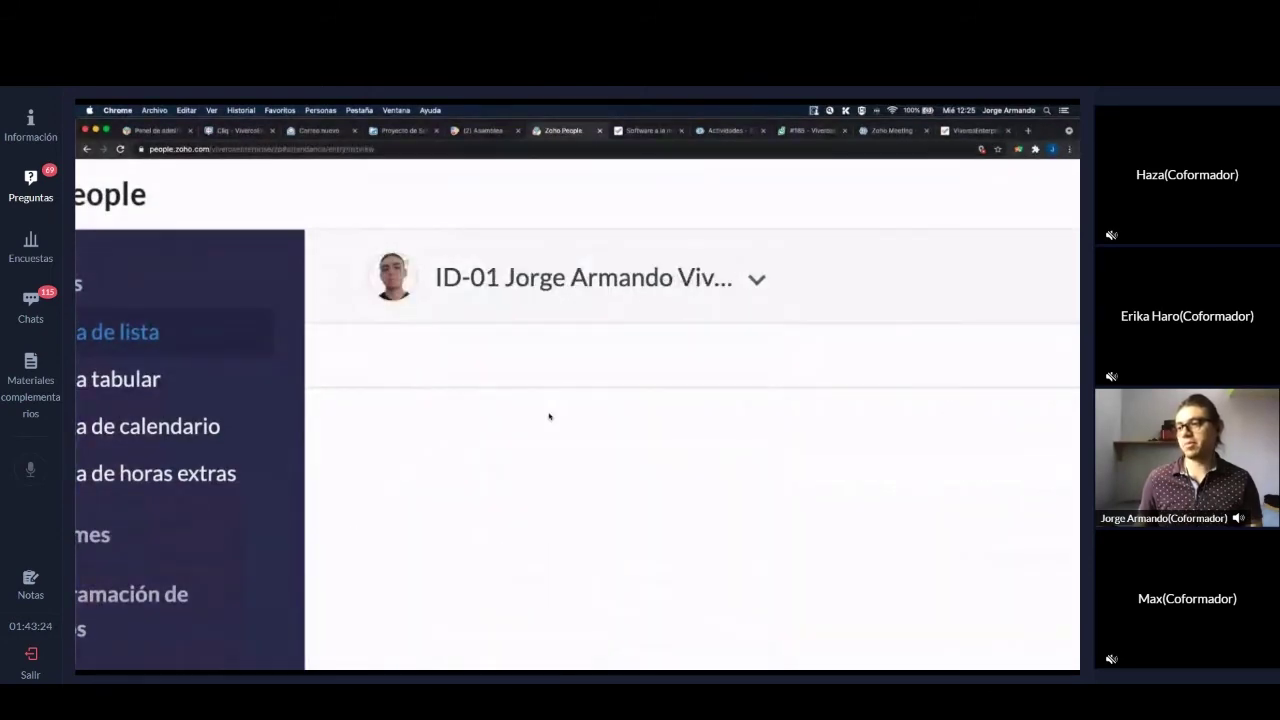
{"action": "scroll", "coordinate": [549, 416], "scroll_direction": "down", "scroll_amount": 5}
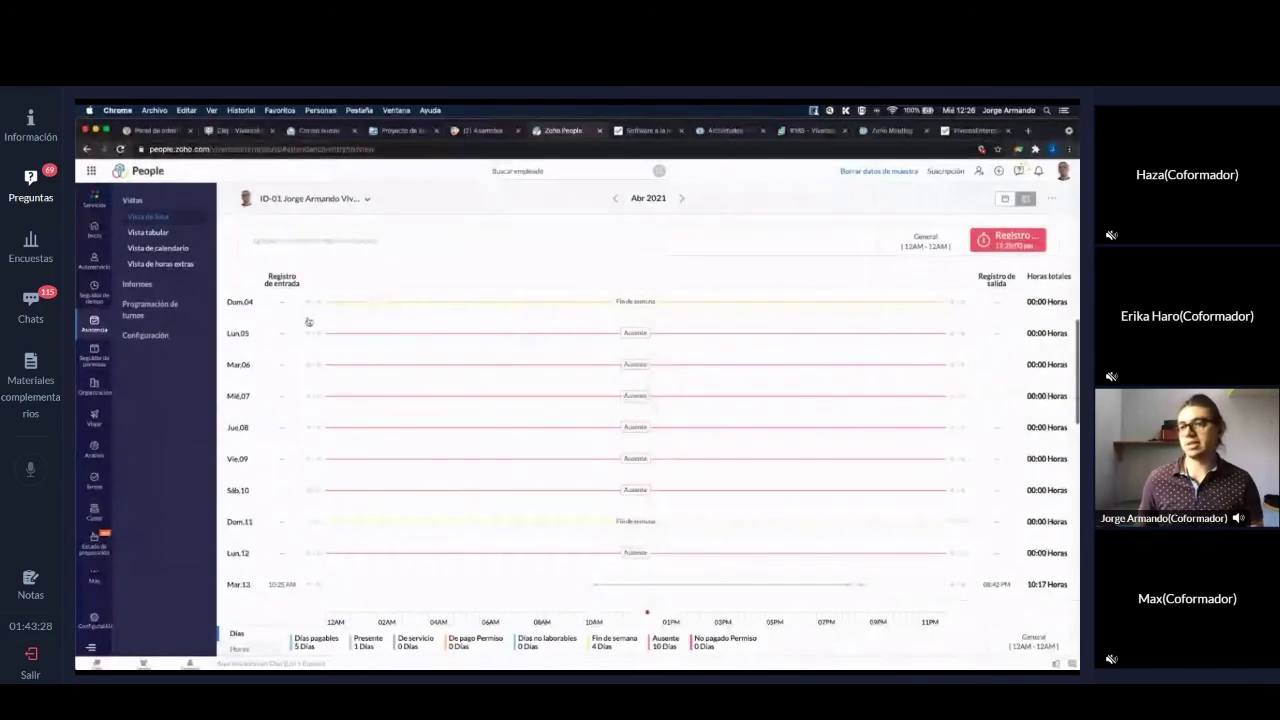
{"action": "left_click", "coordinate": [139, 251]}
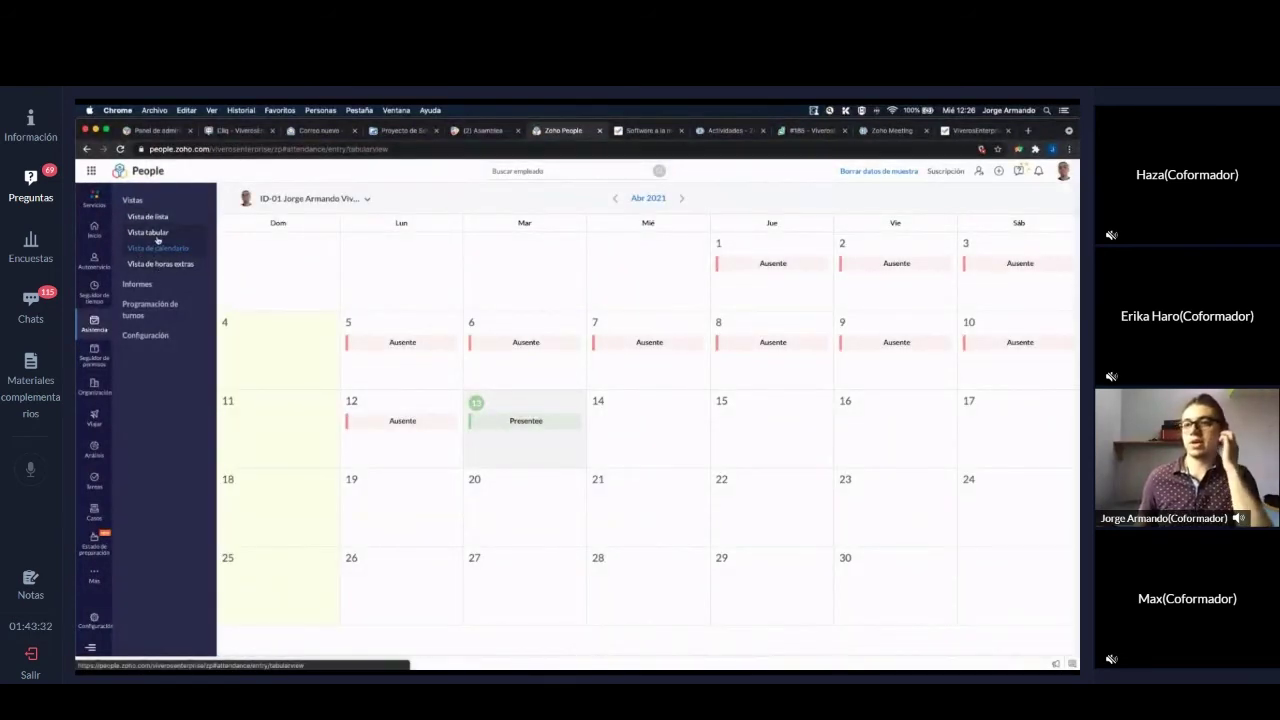
{"action": "left_click", "coordinate": [156, 240]}
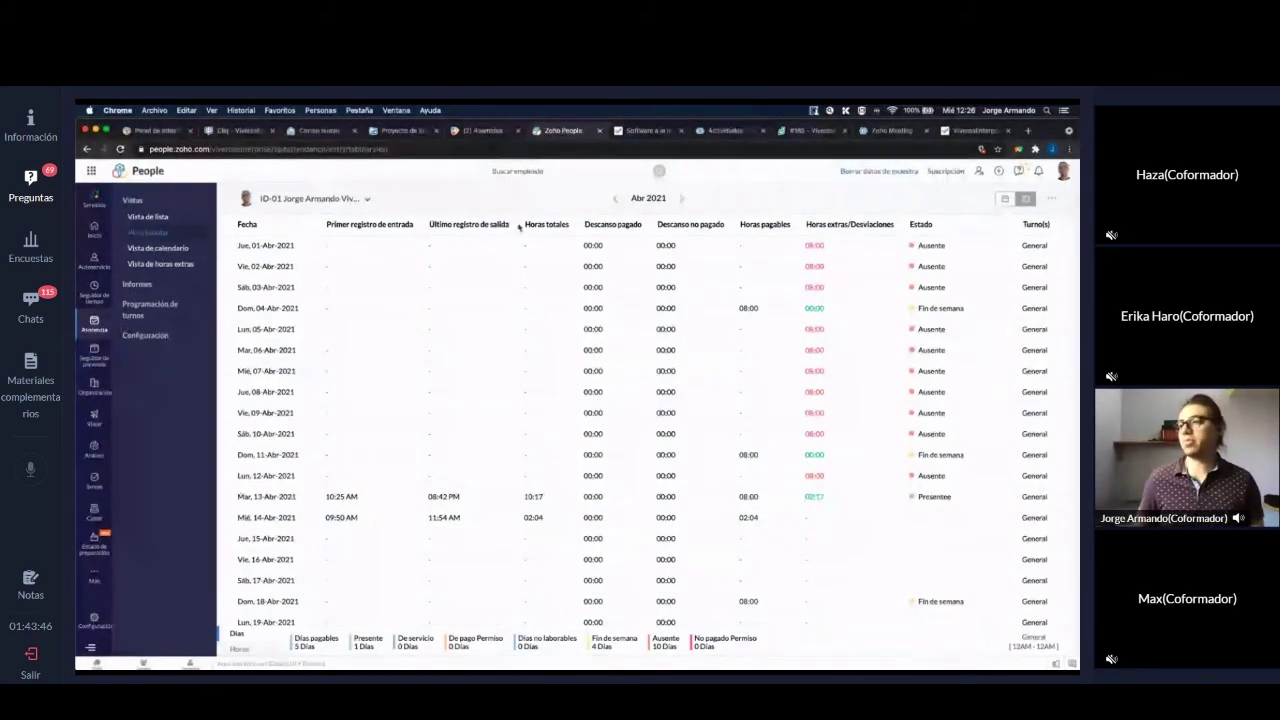
- Open the Zoho People settings and show the organization's departments
{"action": "left_click", "coordinate": [94, 620]}
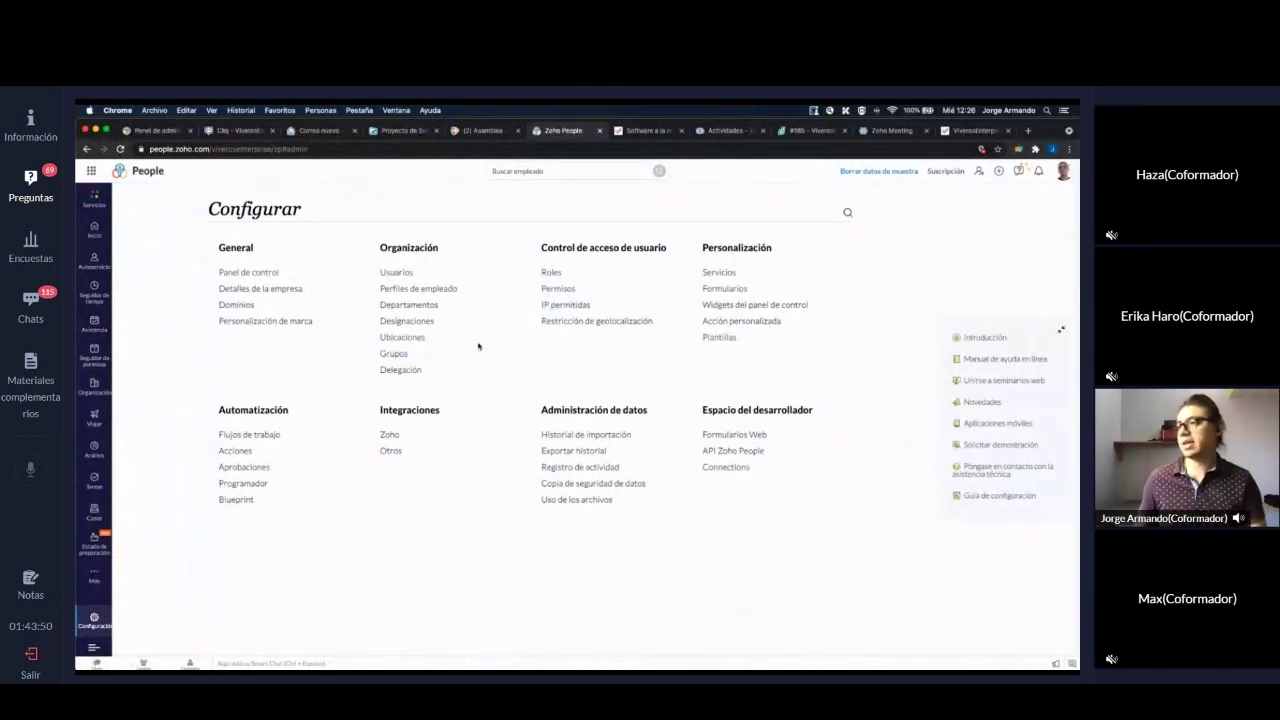
{"action": "scroll", "coordinate": [386, 250], "scroll_direction": "up", "scroll_amount": 5}
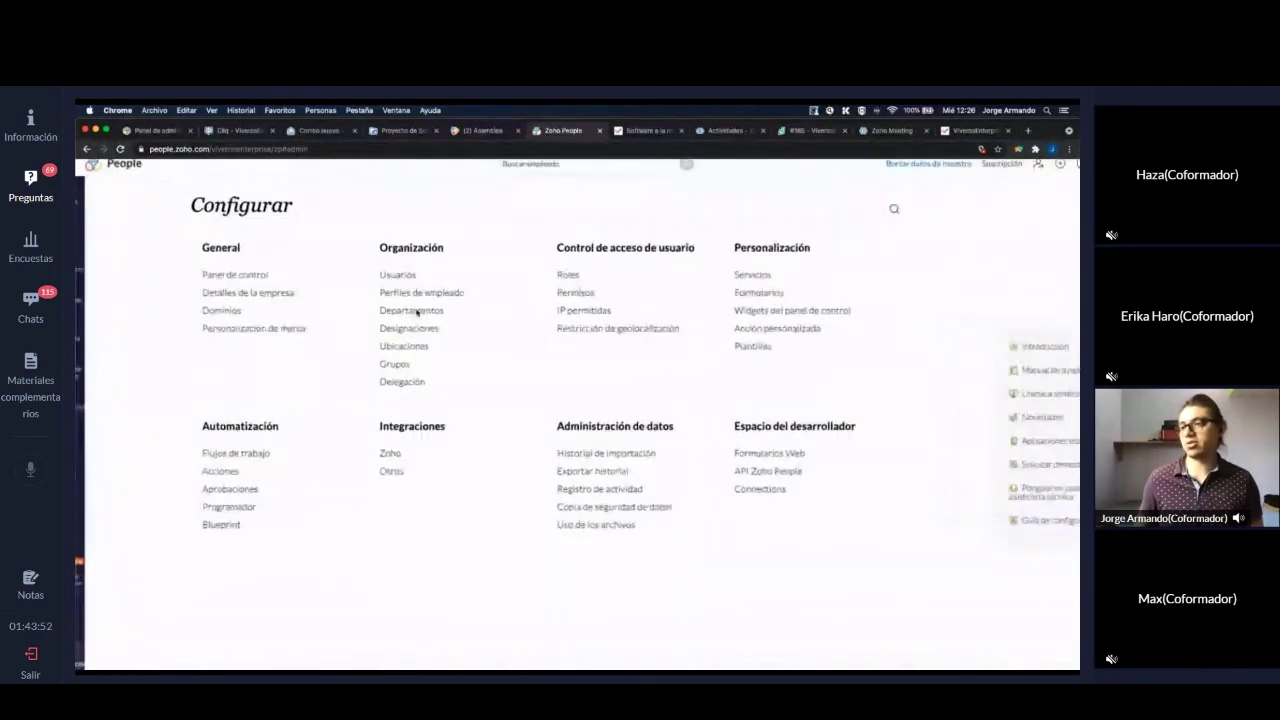
{"action": "left_click_drag", "start_coordinate": [354, 252], "coordinate": [514, 250]}
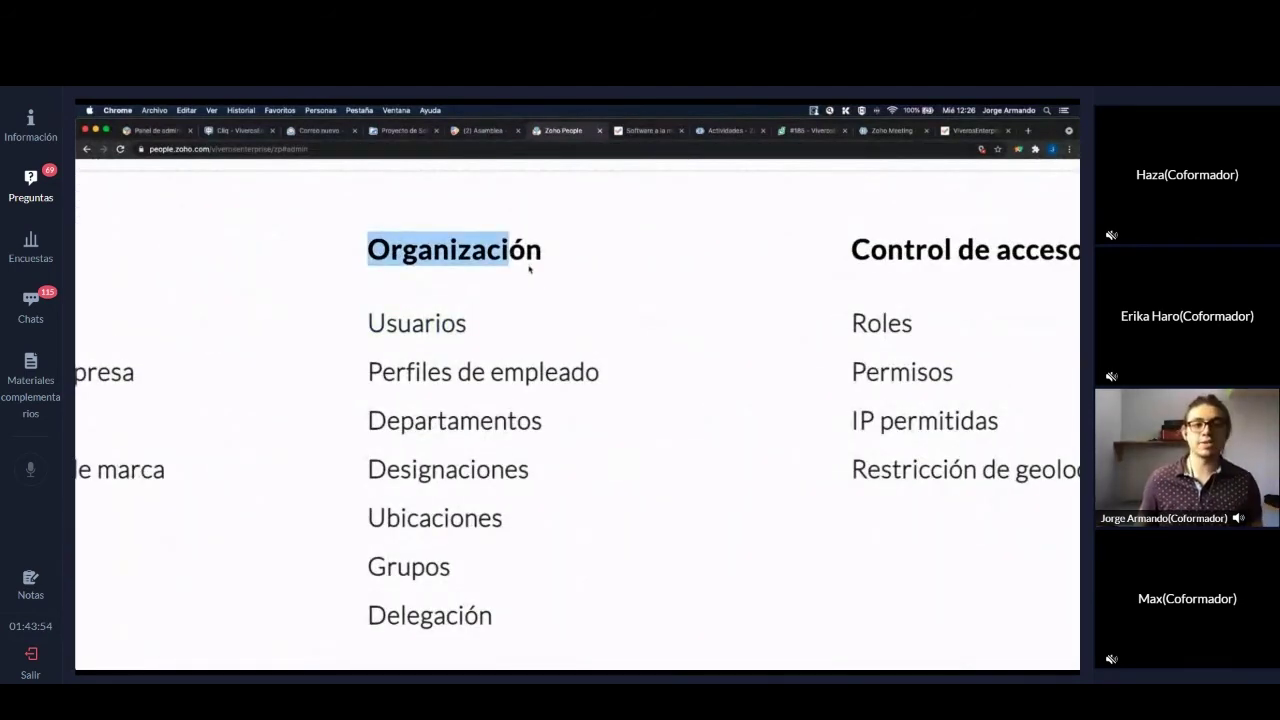
{"action": "scroll", "coordinate": [425, 322], "scroll_direction": "down", "scroll_amount": 1}
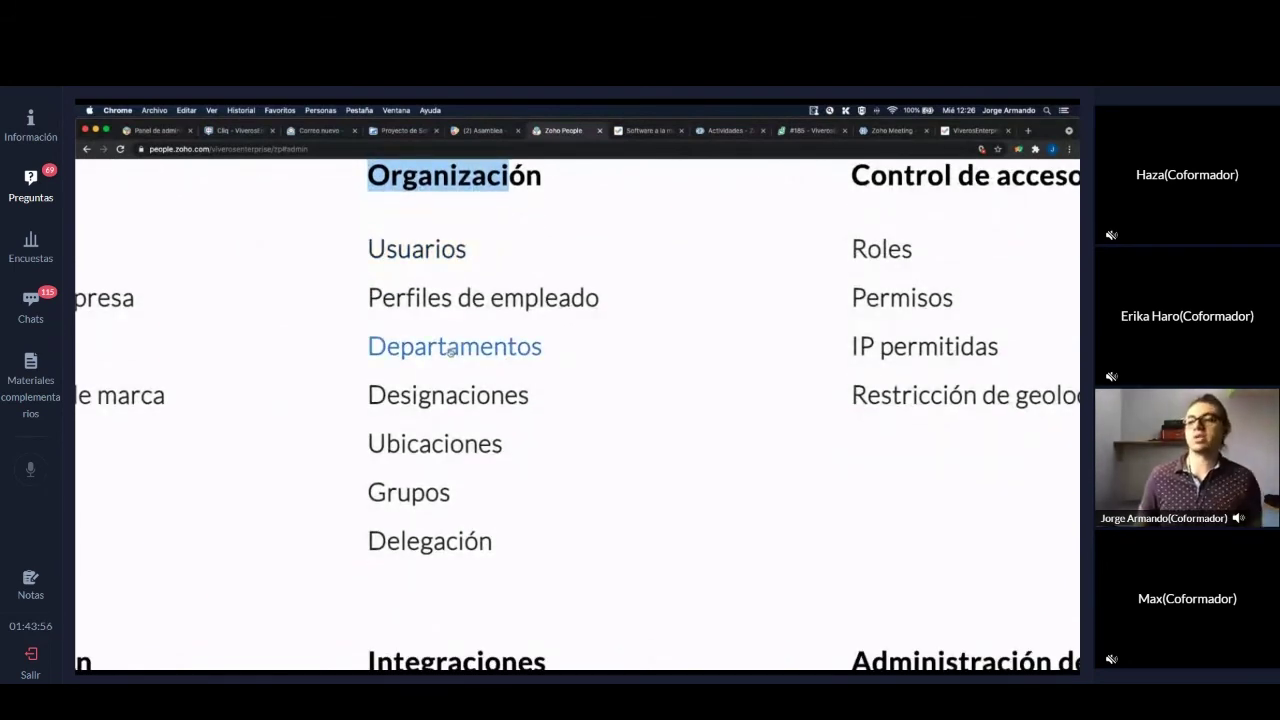
{"action": "left_click", "coordinate": [451, 347]}
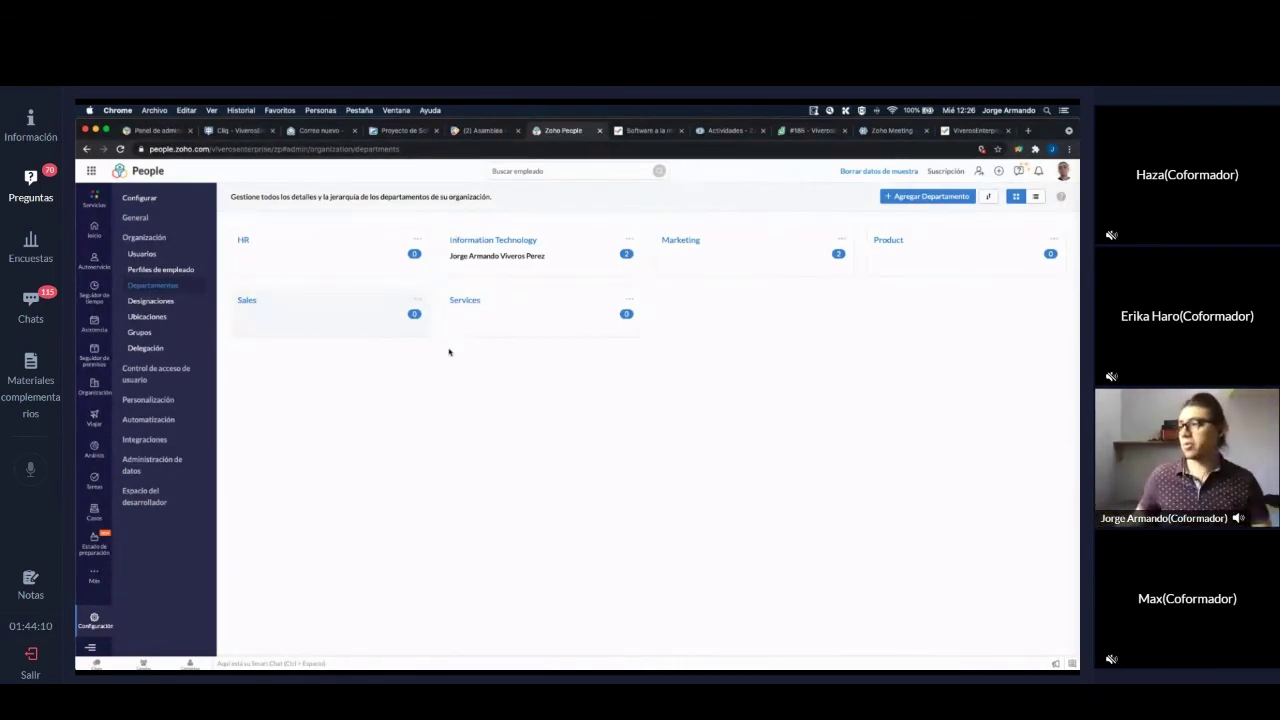
- Show the blank form for adding a department, cancel it, and examine the Information Technology department's details
{"action": "left_click", "coordinate": [927, 196]}
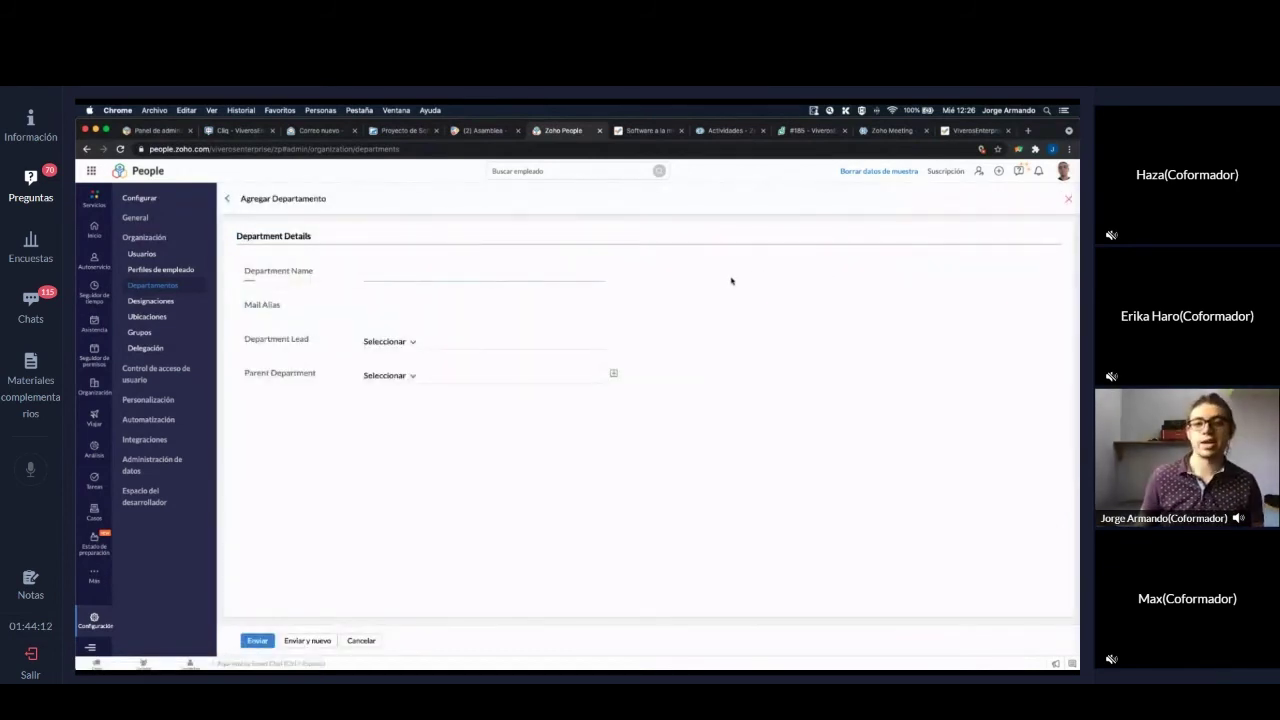
{"action": "left_click", "coordinate": [361, 641]}
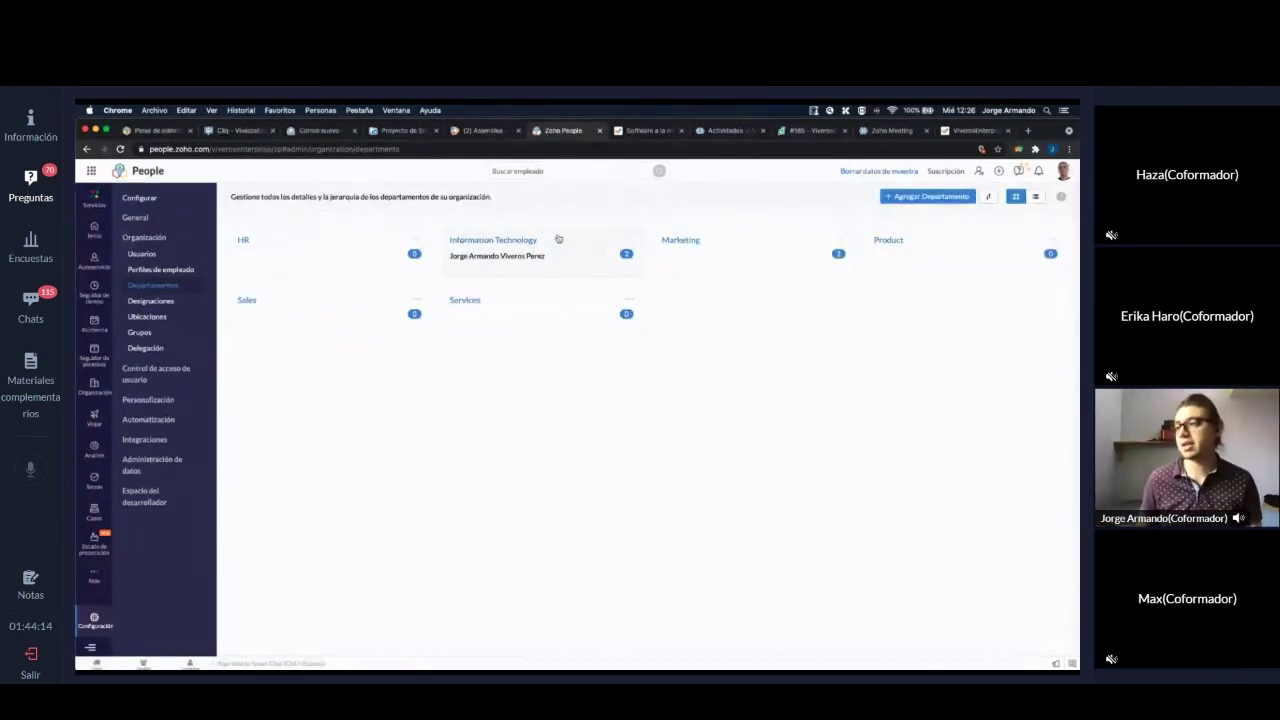
{"action": "left_click", "coordinate": [517, 240]}
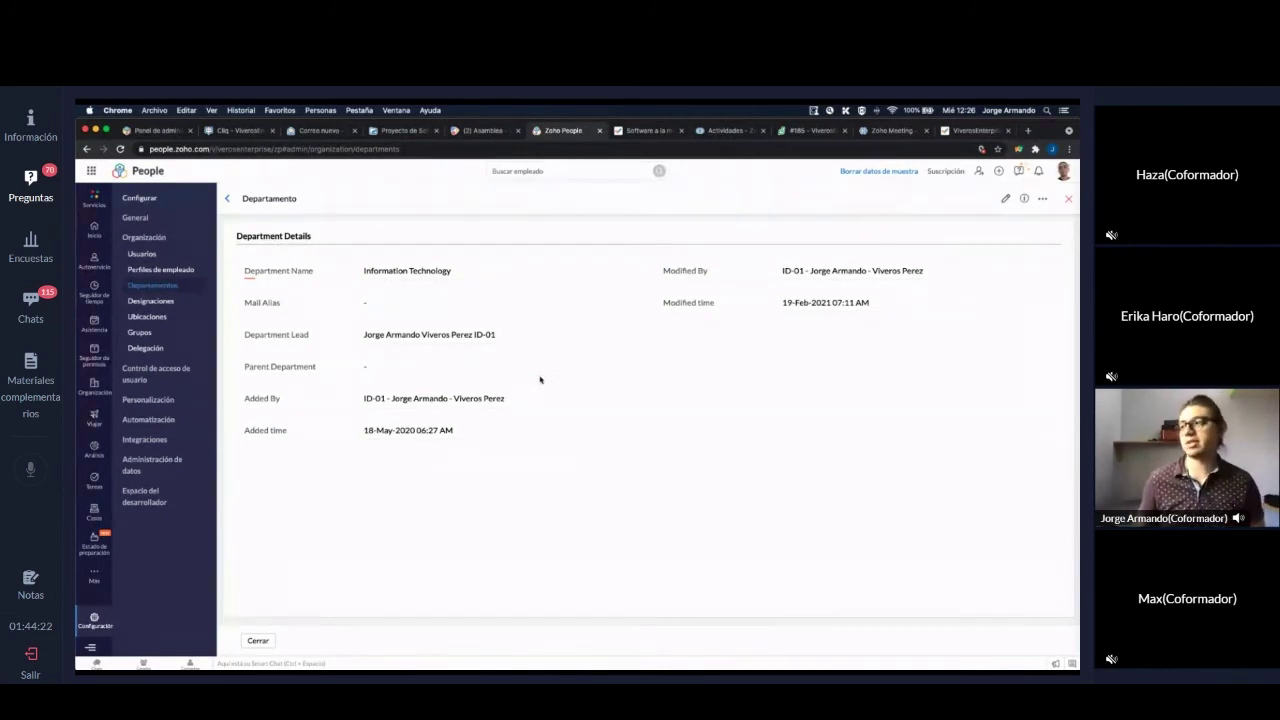
{"action": "left_click", "coordinate": [228, 199]}
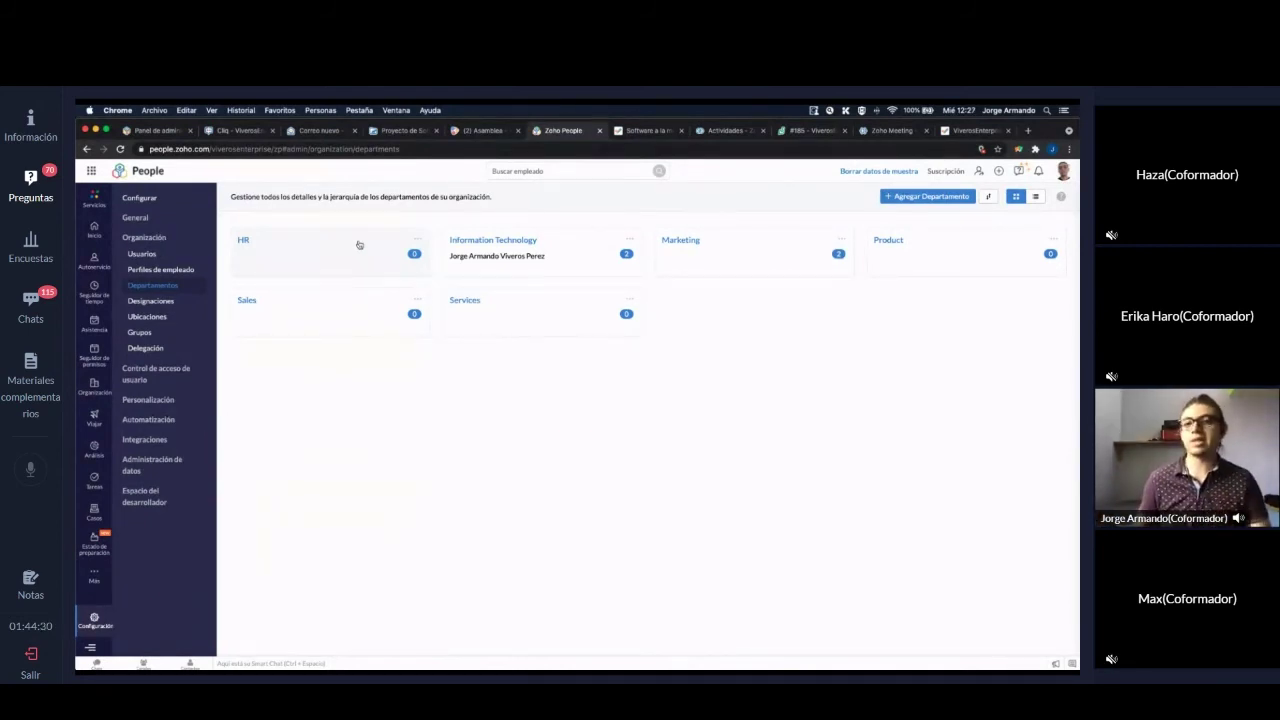
- Switch to Cliq and examine the search scope options, keeping Department selected
{"action": "left_click", "coordinate": [236, 132]}
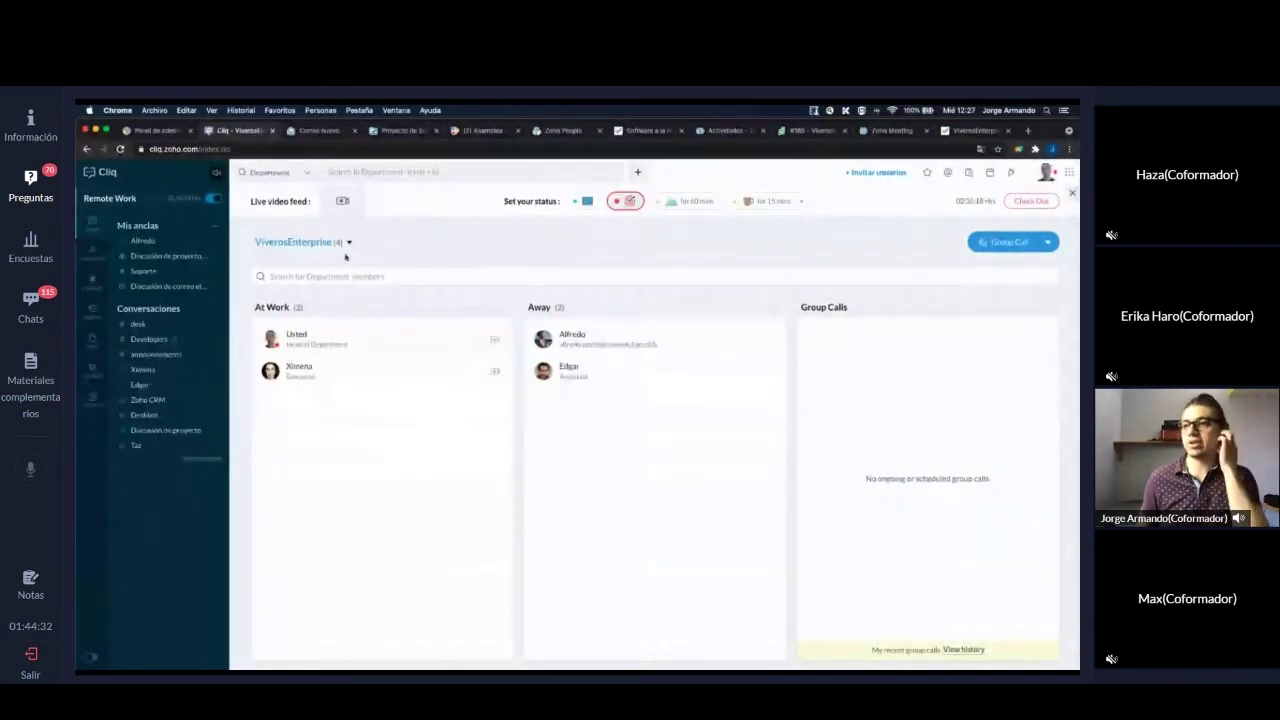
{"action": "scroll", "coordinate": [290, 177], "scroll_direction": "up", "scroll_amount": 10}
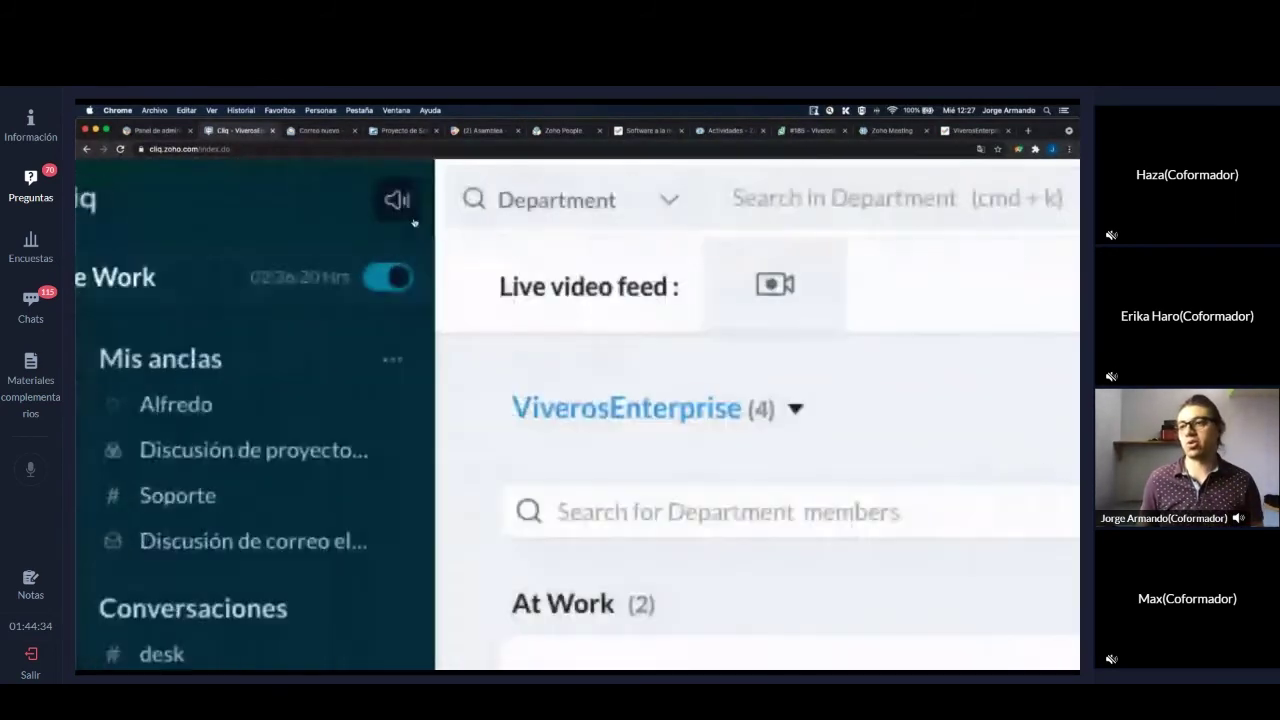
{"action": "left_click", "coordinate": [513, 204]}
{"action": "scroll", "coordinate": [483, 367], "scroll_direction": "down", "scroll_amount": 1}
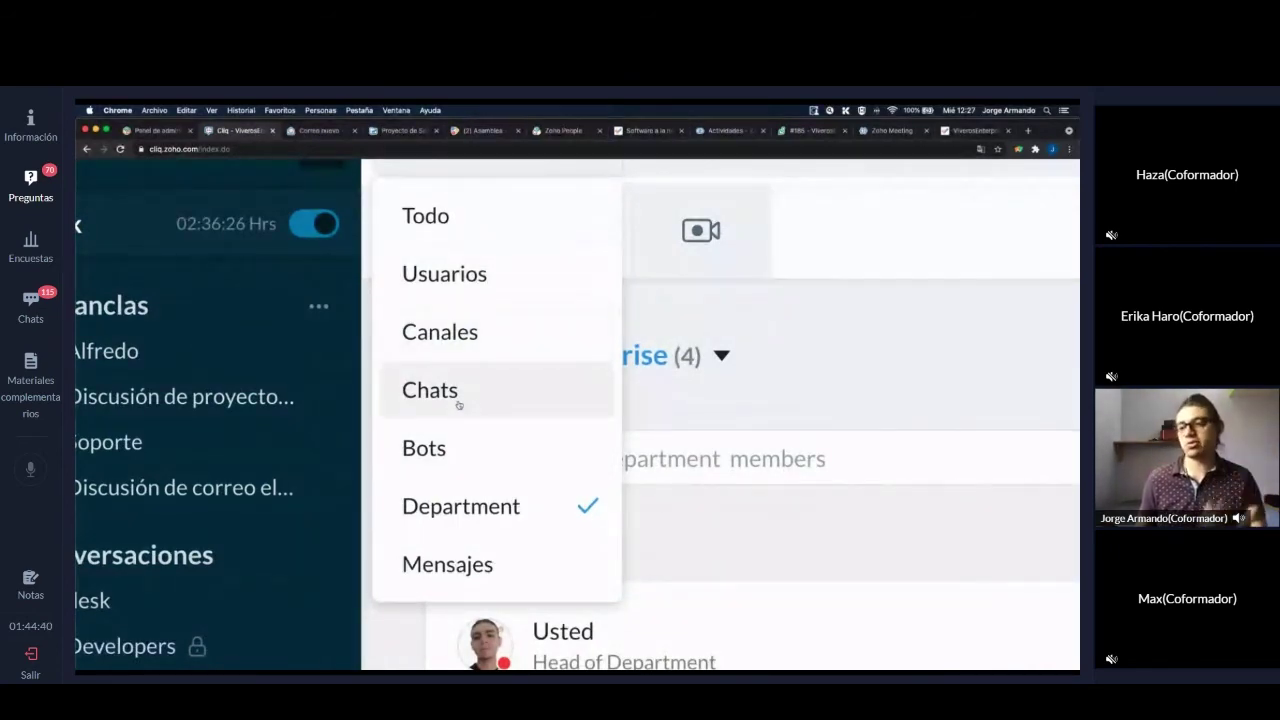
{"action": "scroll", "coordinate": [457, 406], "scroll_direction": "down", "scroll_amount": 10}
{"action": "left_click", "coordinate": [408, 294]}
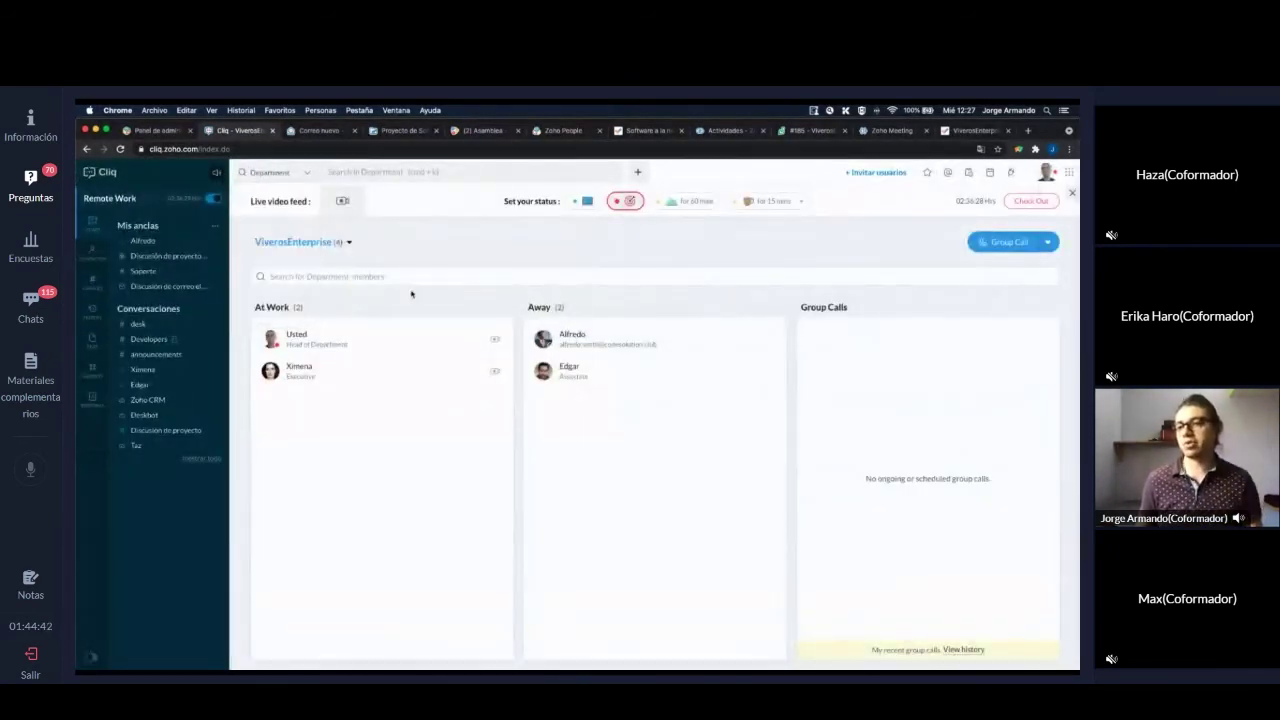
{"action": "left_click", "coordinate": [436, 171]}
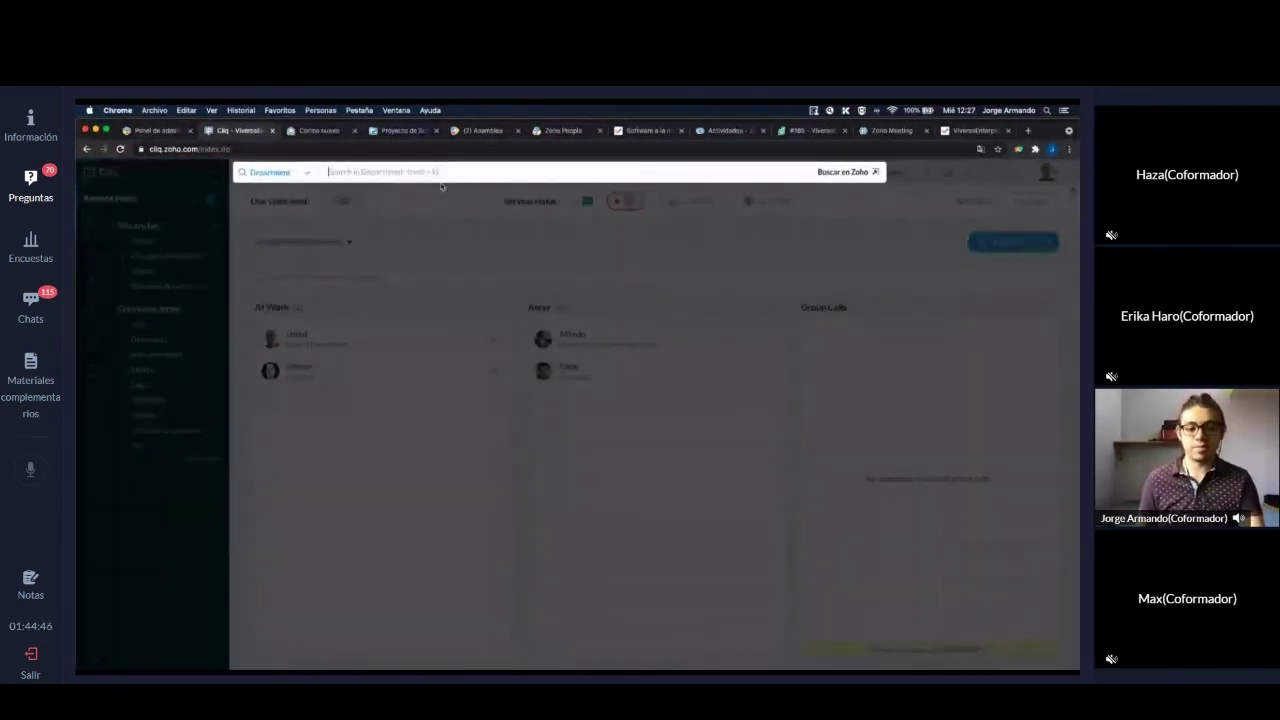
{"action": "type", "text": "mari"}
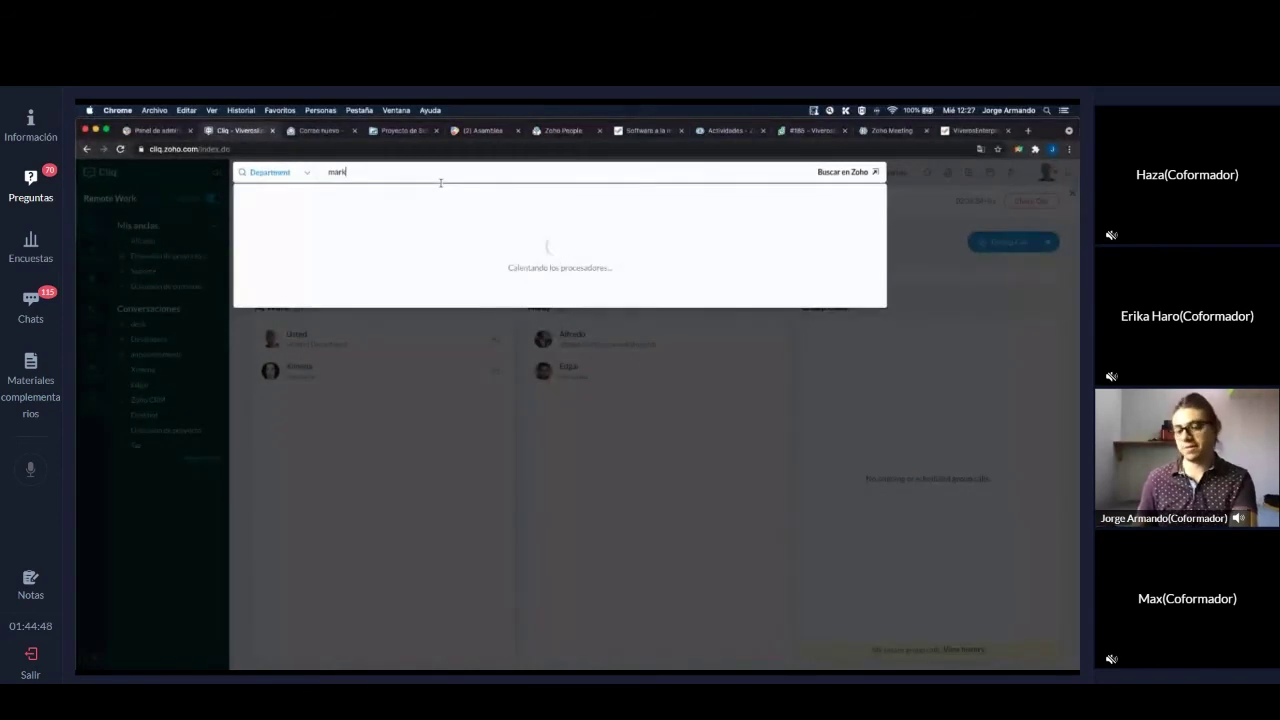
{"action": "key", "text": "BackSpace"}
{"action": "key", "text": "BackSpace"}
{"action": "key", "text": "BackSpace"}
{"action": "key", "text": "BackSpace"}
{"action": "left_click", "coordinate": [438, 390]}
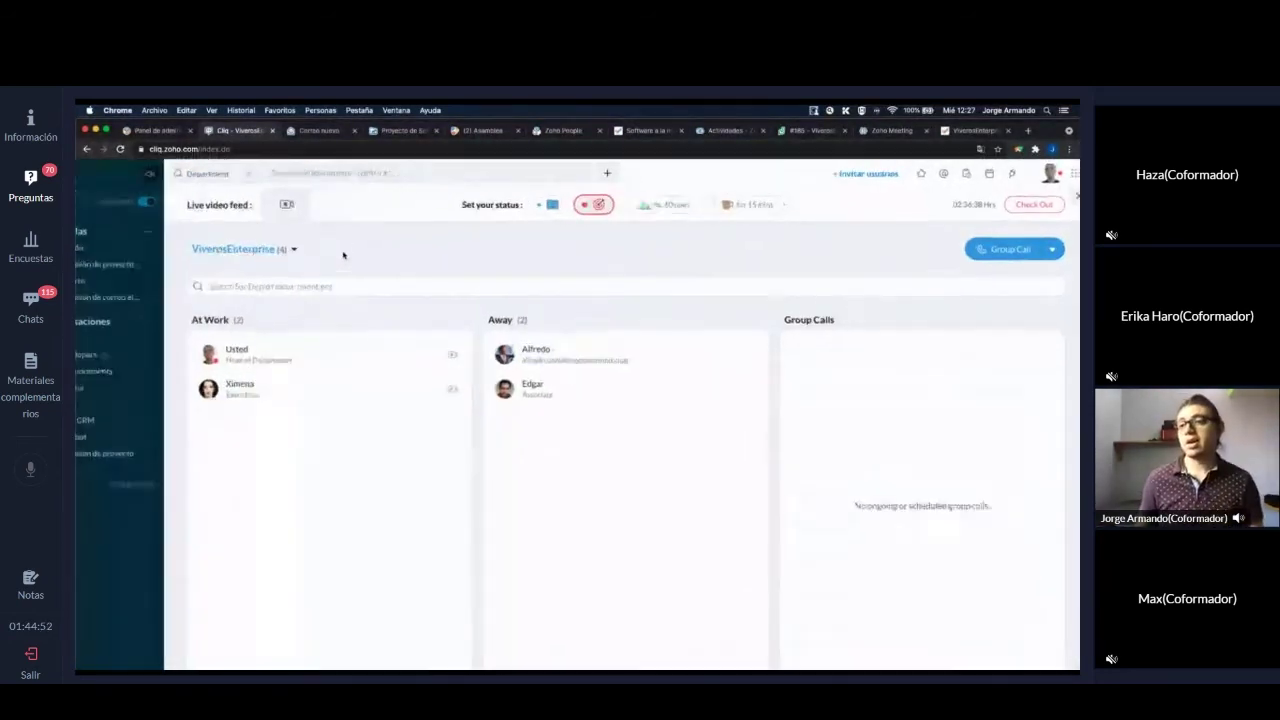
- Examine the department choices on the Remote Work board and filter the board to the Marketing department
{"action": "left_click", "coordinate": [270, 258]}
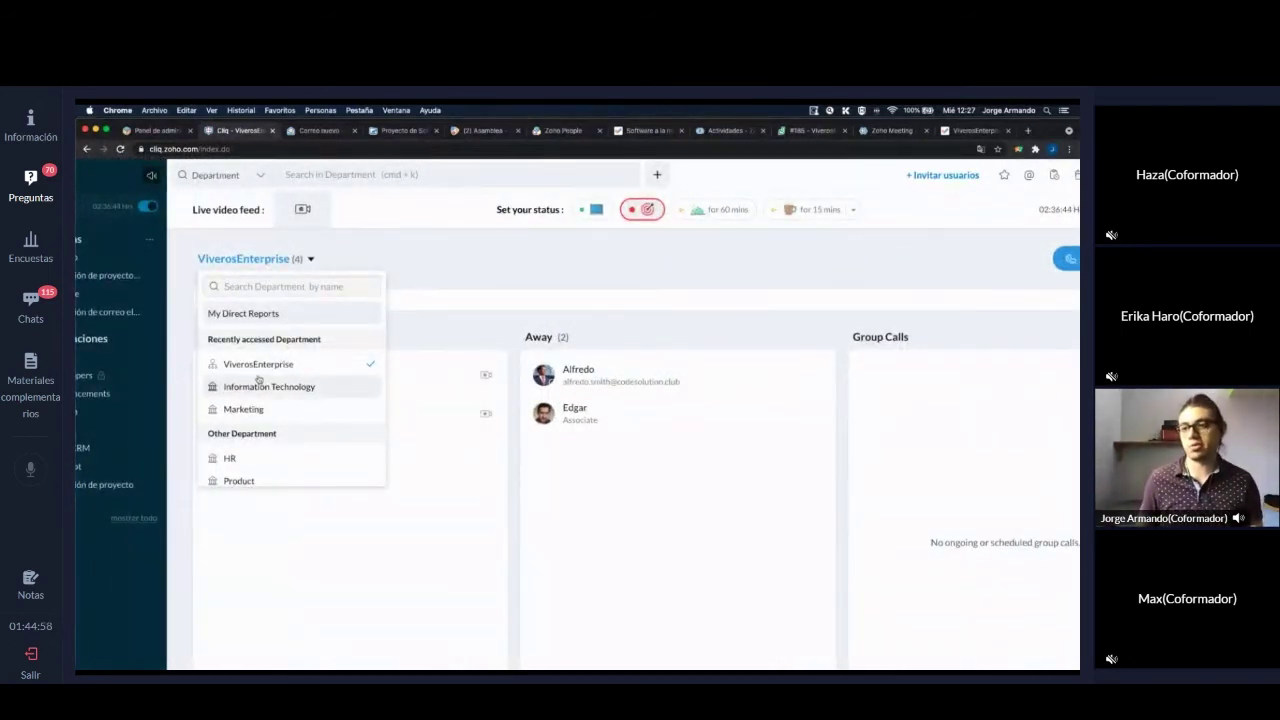
{"action": "scroll", "coordinate": [257, 383], "scroll_direction": "down", "scroll_amount": 3}
{"action": "scroll", "coordinate": [343, 356], "scroll_direction": "up", "scroll_amount": 5}
{"action": "scroll", "coordinate": [343, 358], "scroll_direction": "down", "scroll_amount": 1}
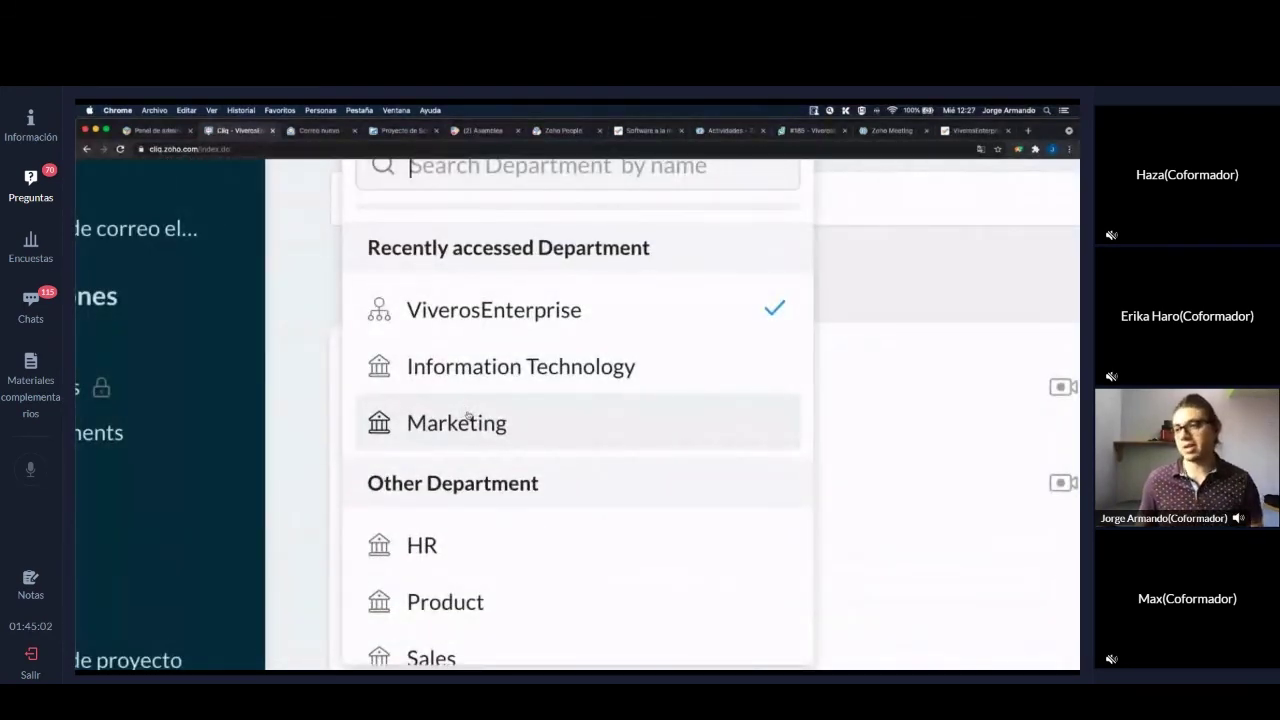
{"action": "left_click", "coordinate": [467, 420]}
{"action": "scroll", "coordinate": [467, 416], "scroll_direction": "down", "scroll_amount": 3}
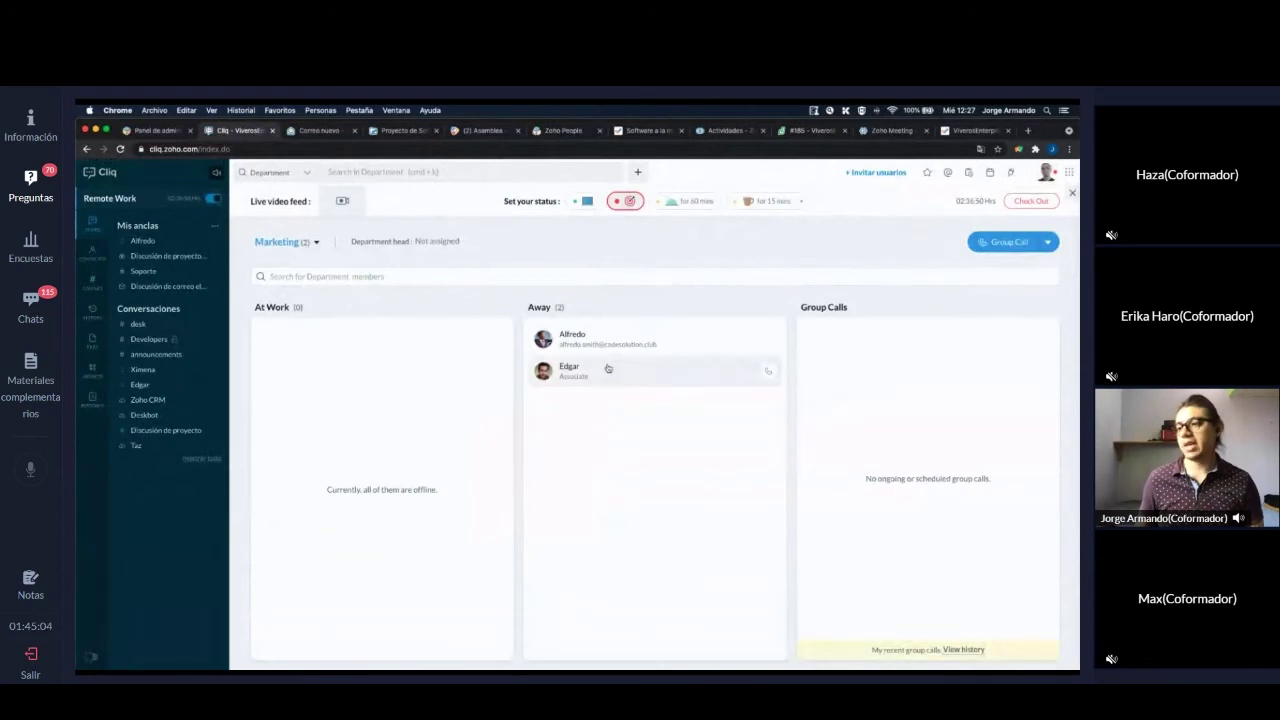
- Examine the Marketing department's members on the Remote Work board, and filter the board to ViverosEnterprise to view its at-work and away members
{"action": "scroll", "coordinate": [585, 357], "scroll_direction": "up", "scroll_amount": 5}
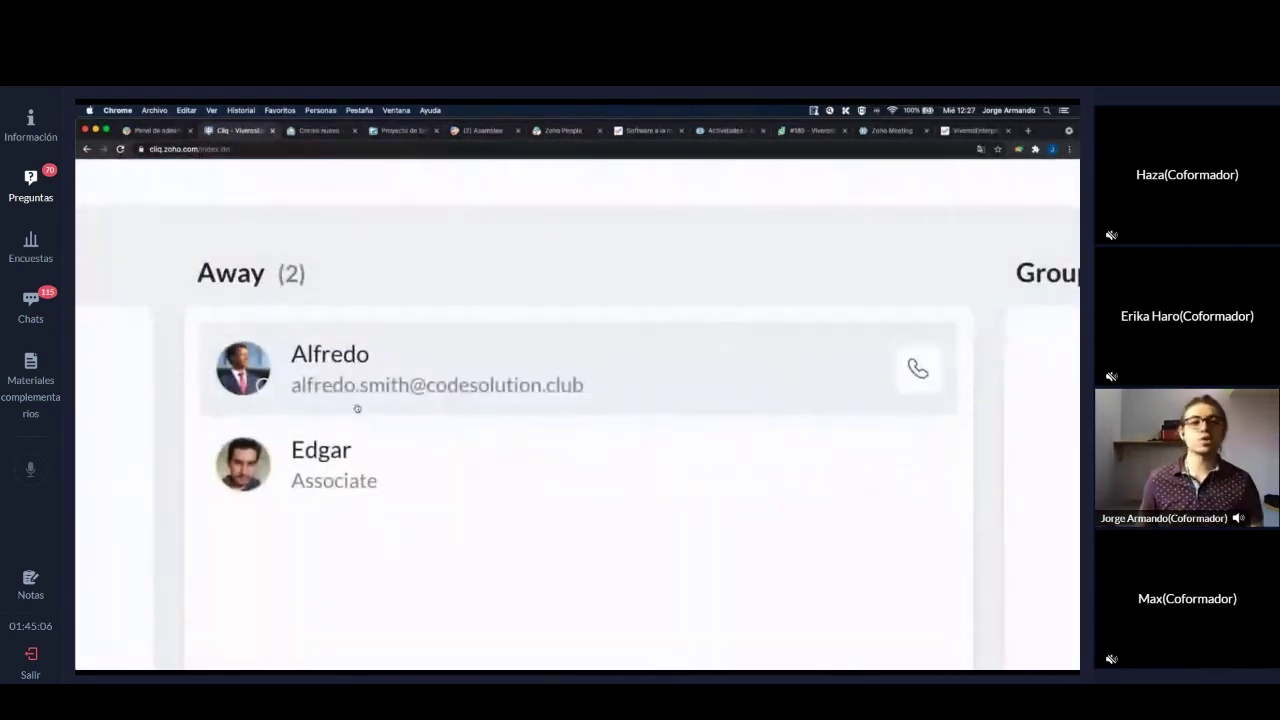
{"action": "scroll", "coordinate": [394, 431], "scroll_direction": "down", "scroll_amount": 5}
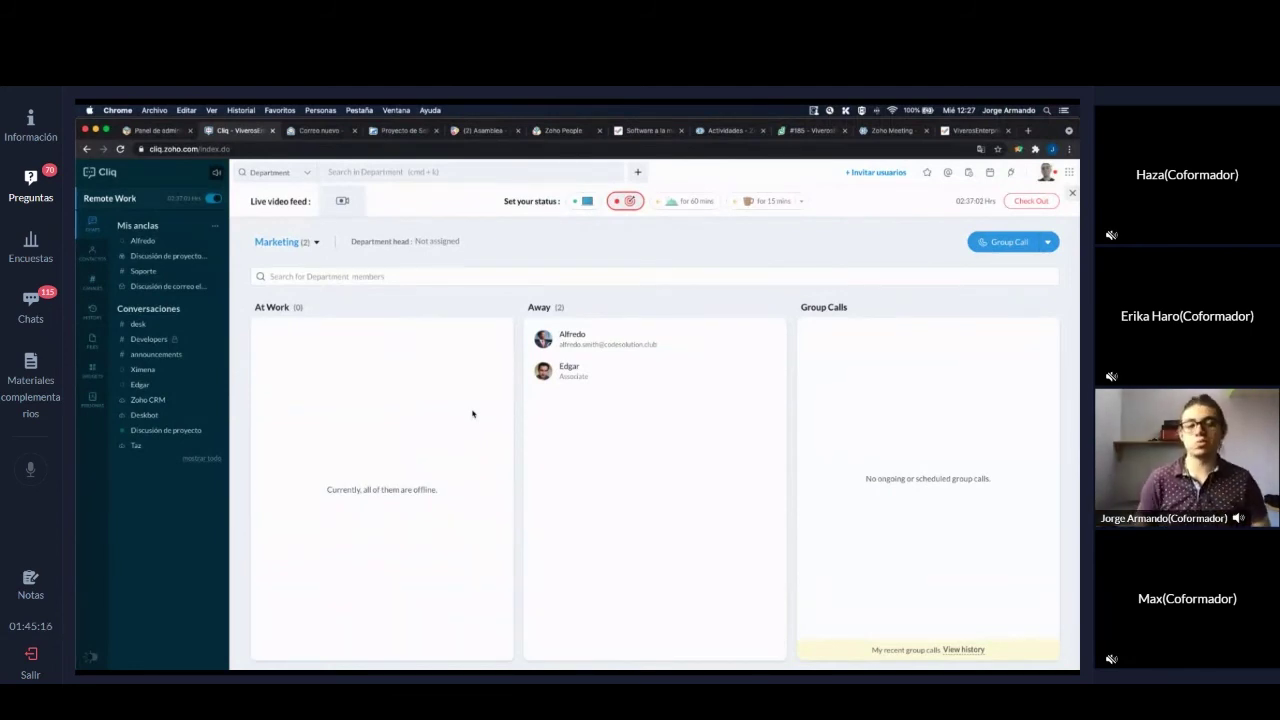
{"action": "left_click", "coordinate": [284, 244]}
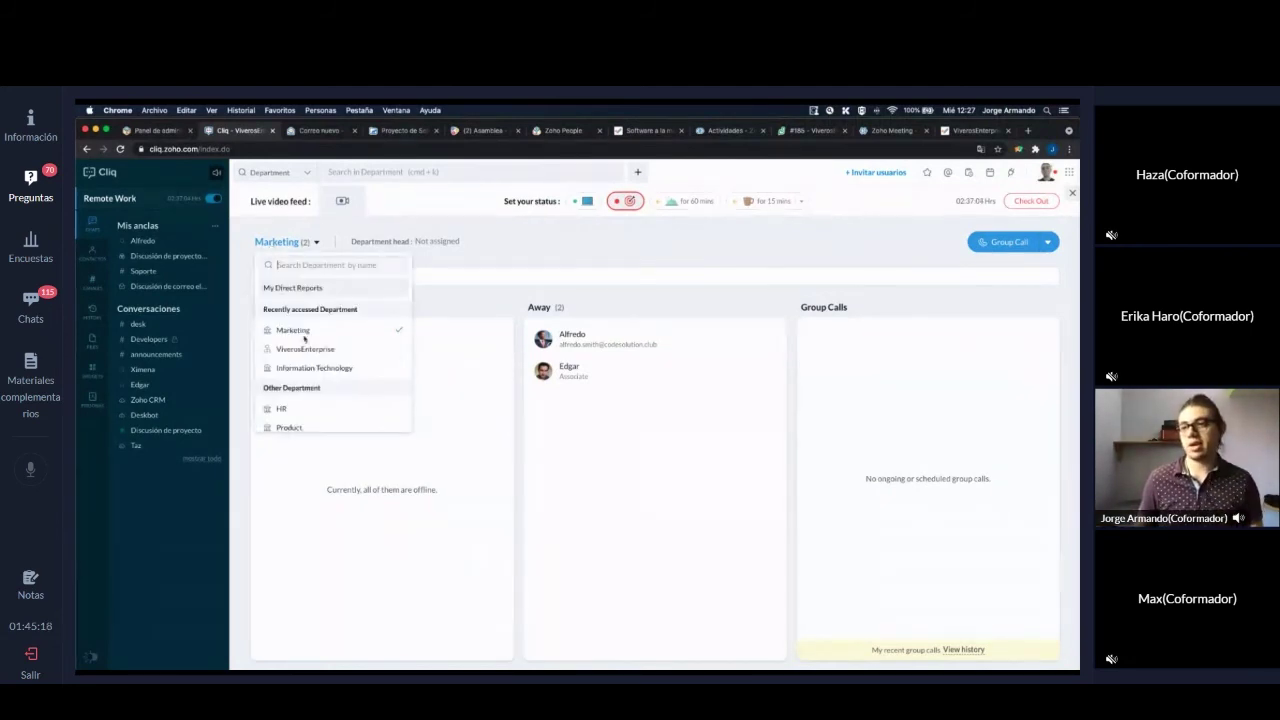
{"action": "scroll", "coordinate": [308, 401], "scroll_direction": "down", "scroll_amount": 1}
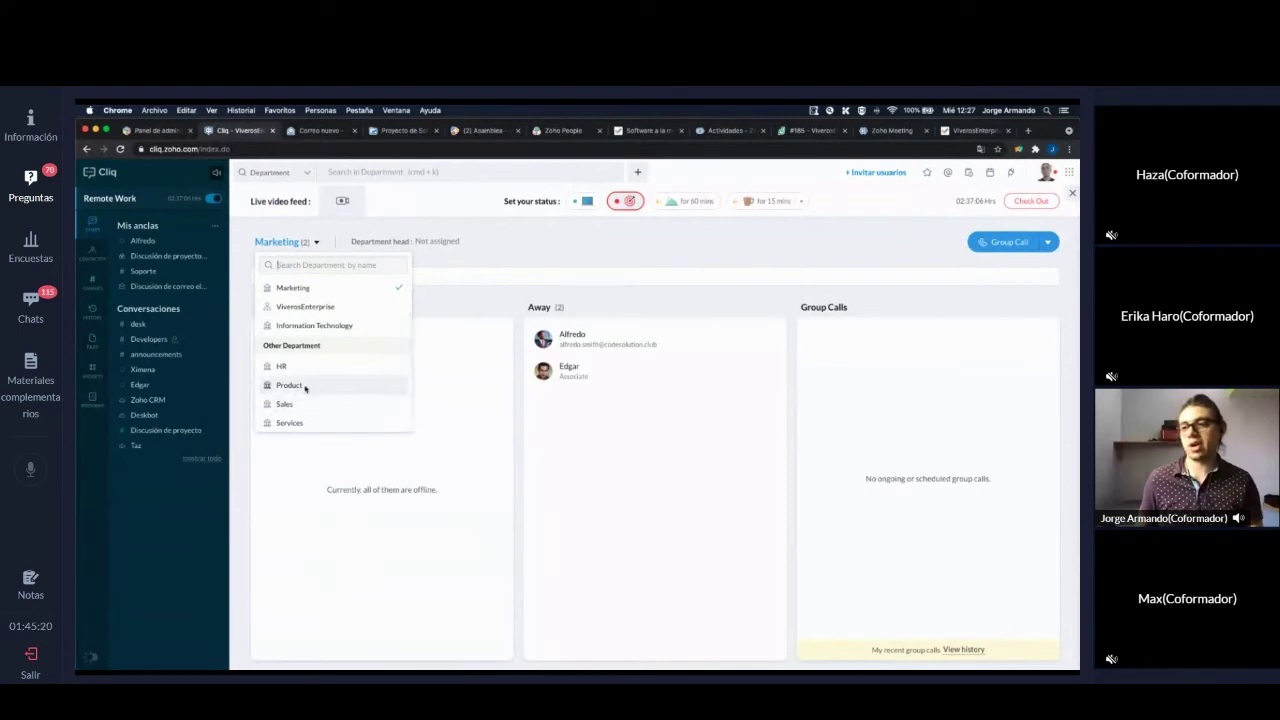
{"action": "left_click", "coordinate": [304, 318]}
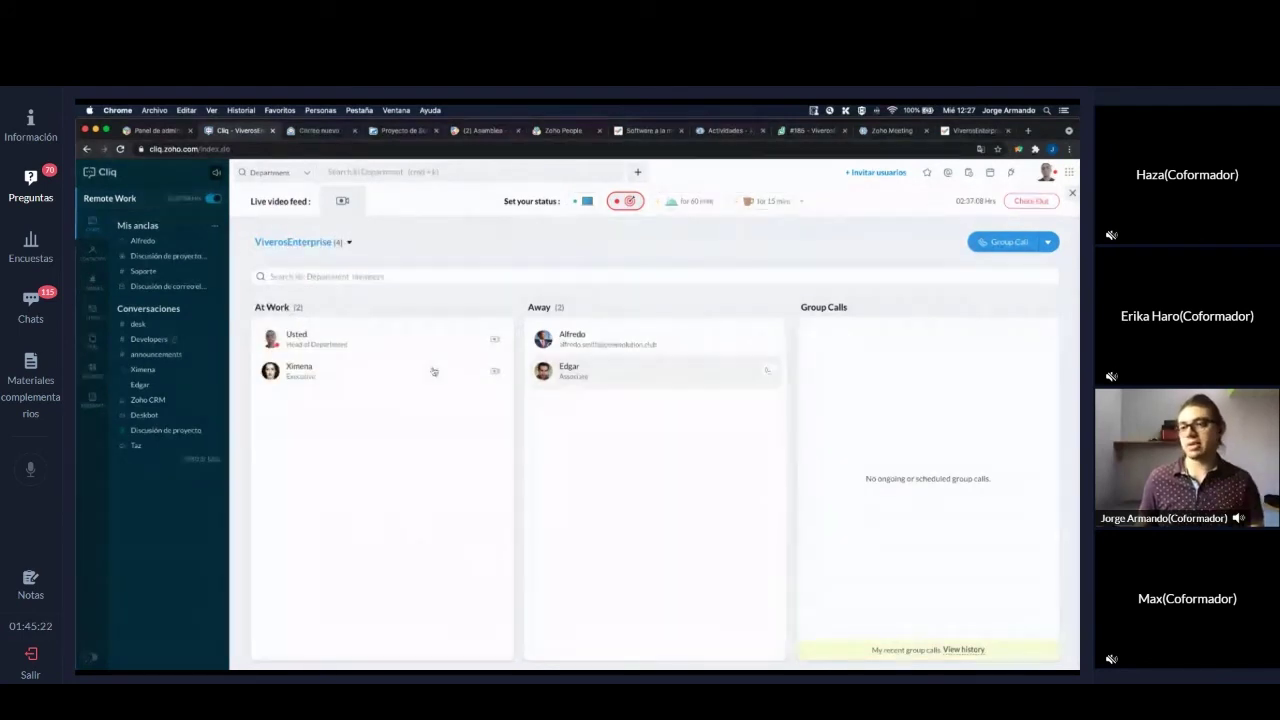
{"action": "scroll", "coordinate": [646, 329], "scroll_direction": "up", "scroll_amount": 5}
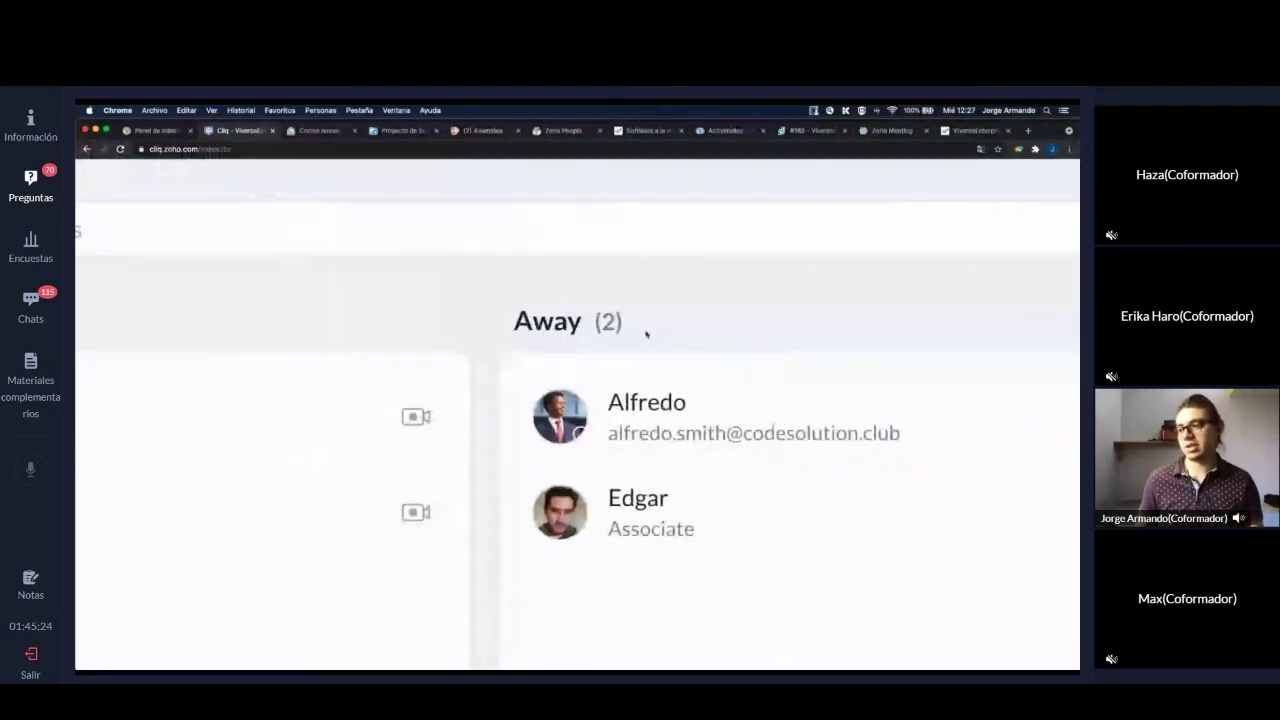
{"action": "scroll", "coordinate": [574, 402], "scroll_direction": "up", "scroll_amount": 5}
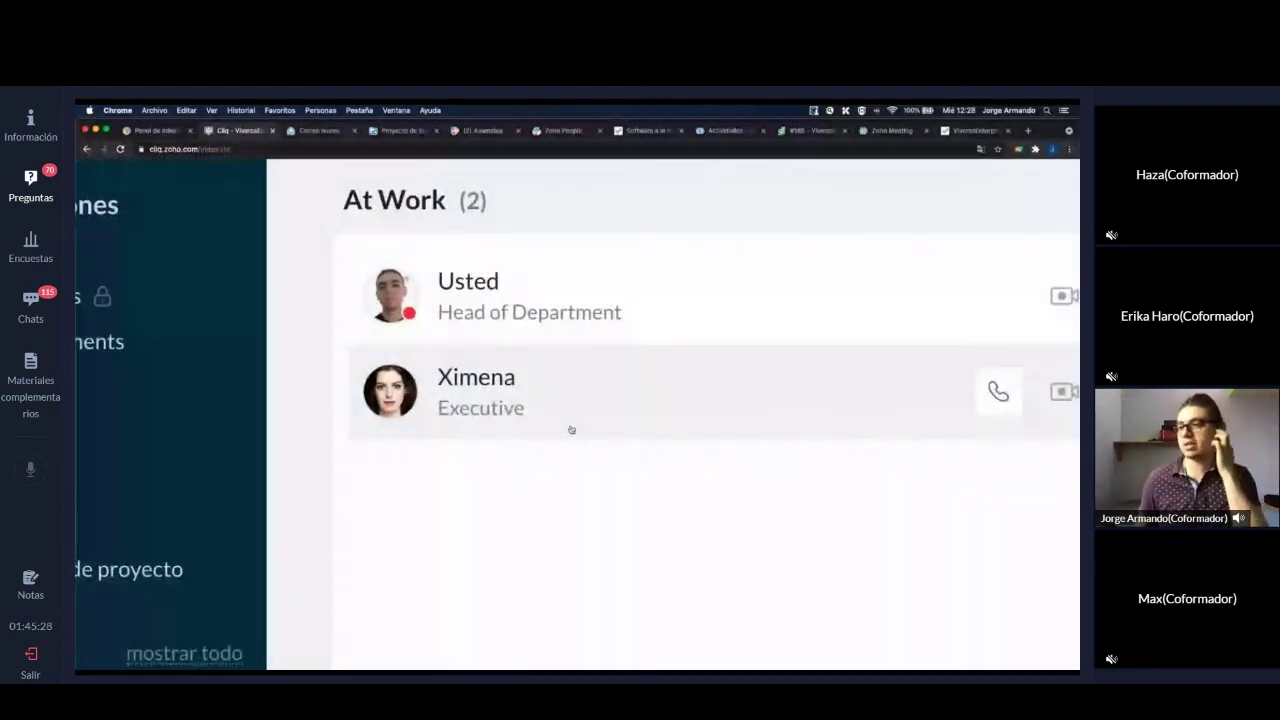
{"action": "scroll", "coordinate": [571, 430], "scroll_direction": "down", "scroll_amount": 5}
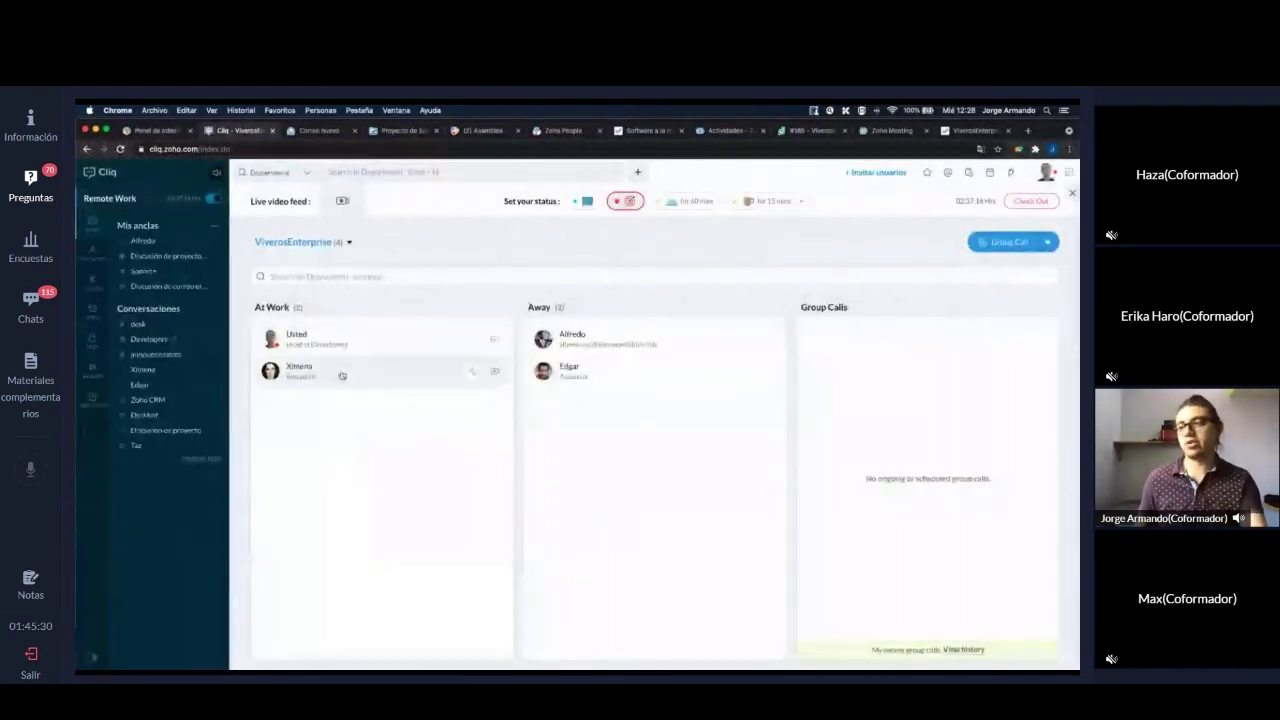
- Switch to Zoho People and show the time tracker's job list and project list
{"action": "left_click", "coordinate": [565, 131]}
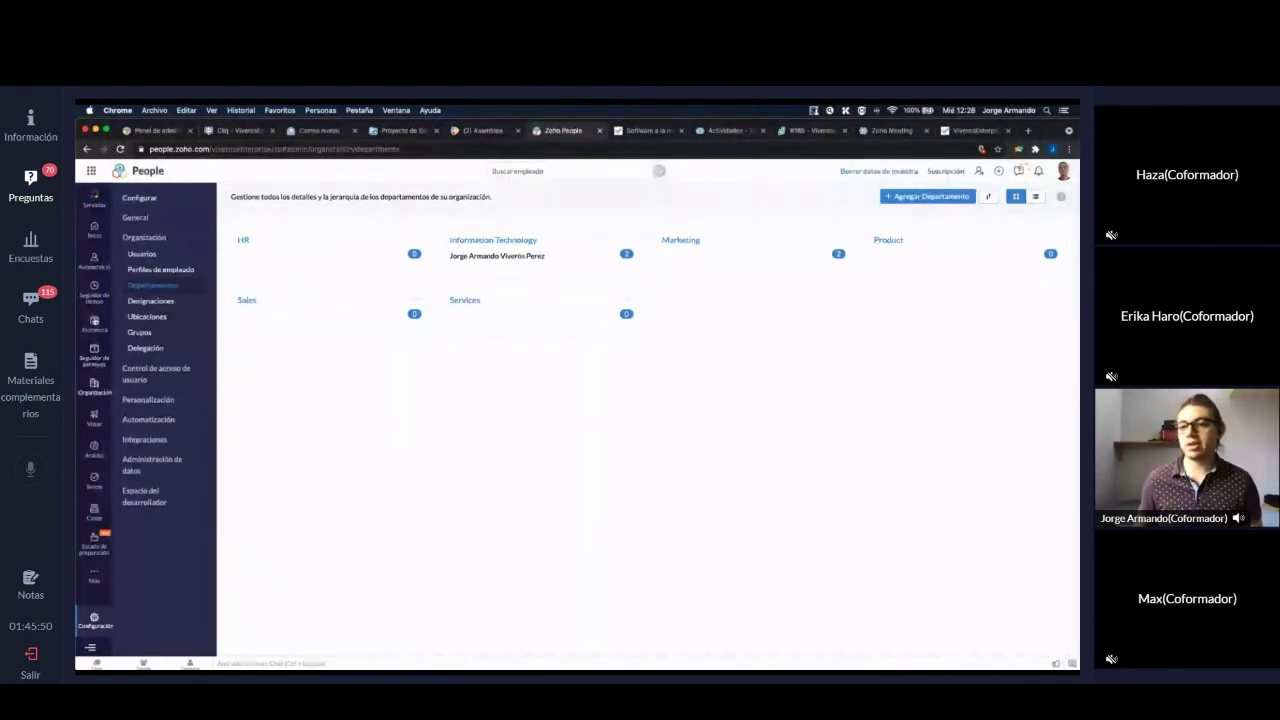
{"action": "left_click", "coordinate": [95, 297]}
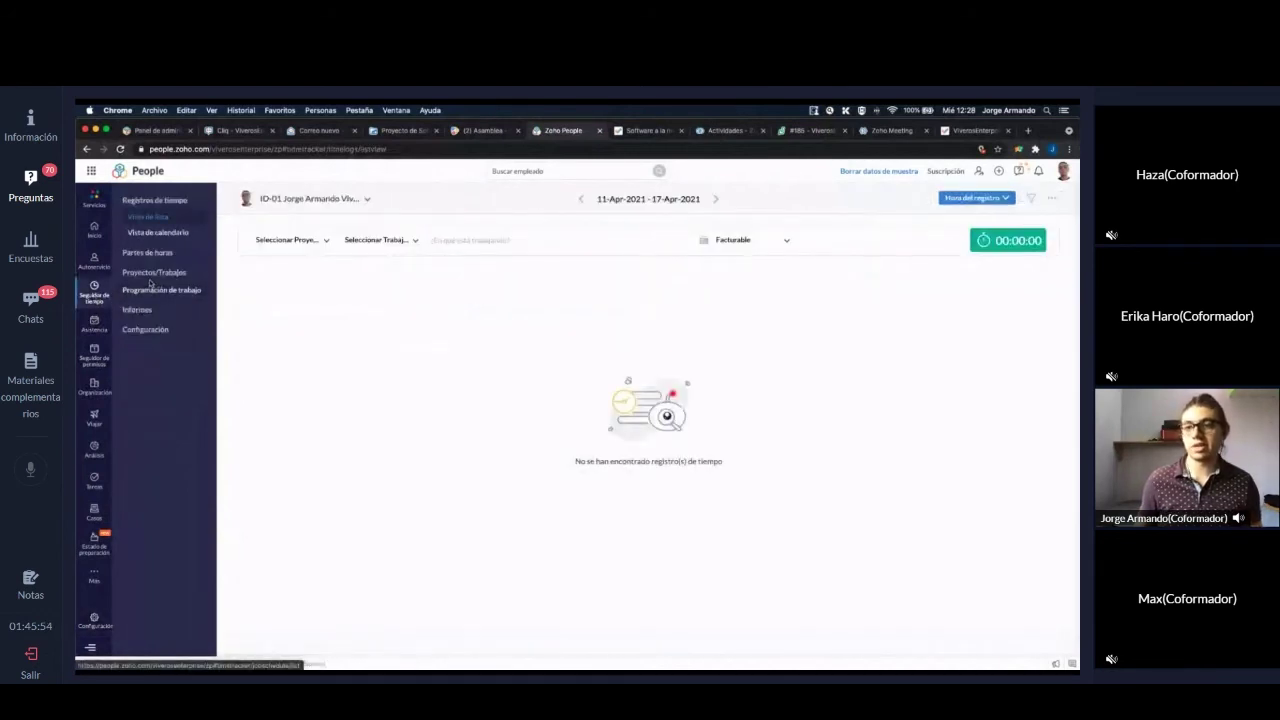
{"action": "left_click", "coordinate": [154, 273]}
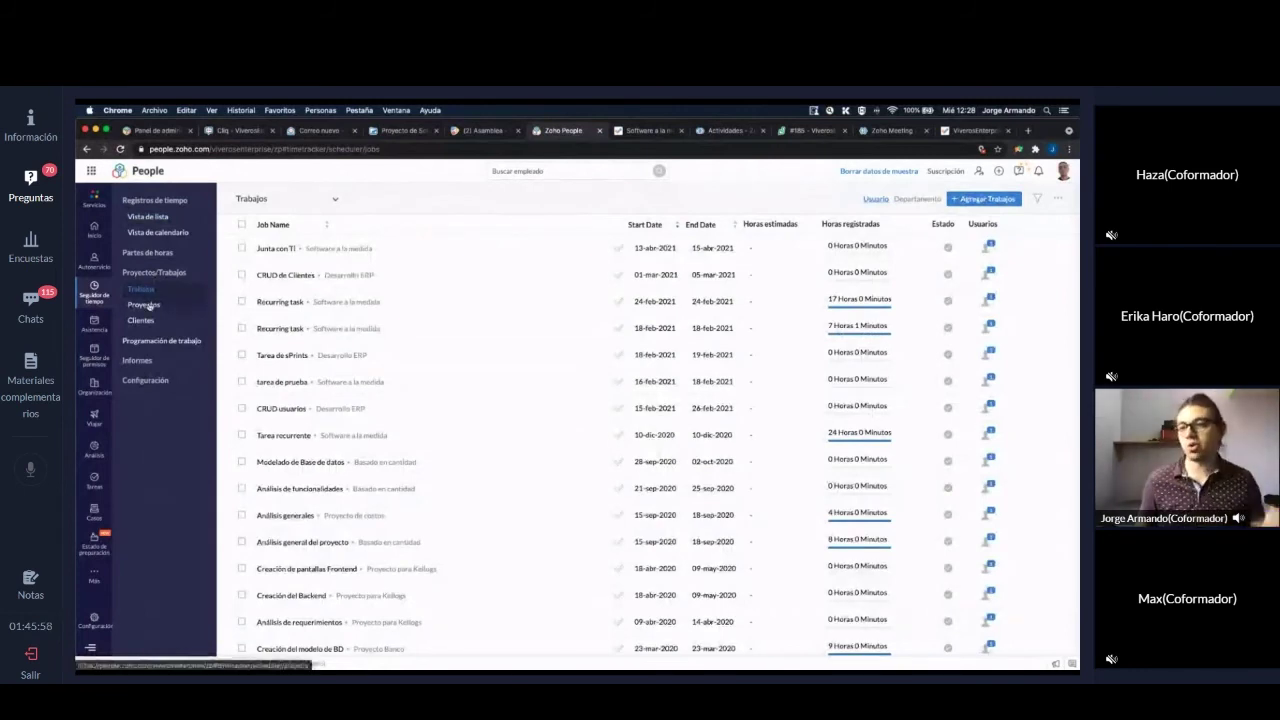
{"action": "left_click", "coordinate": [145, 304]}
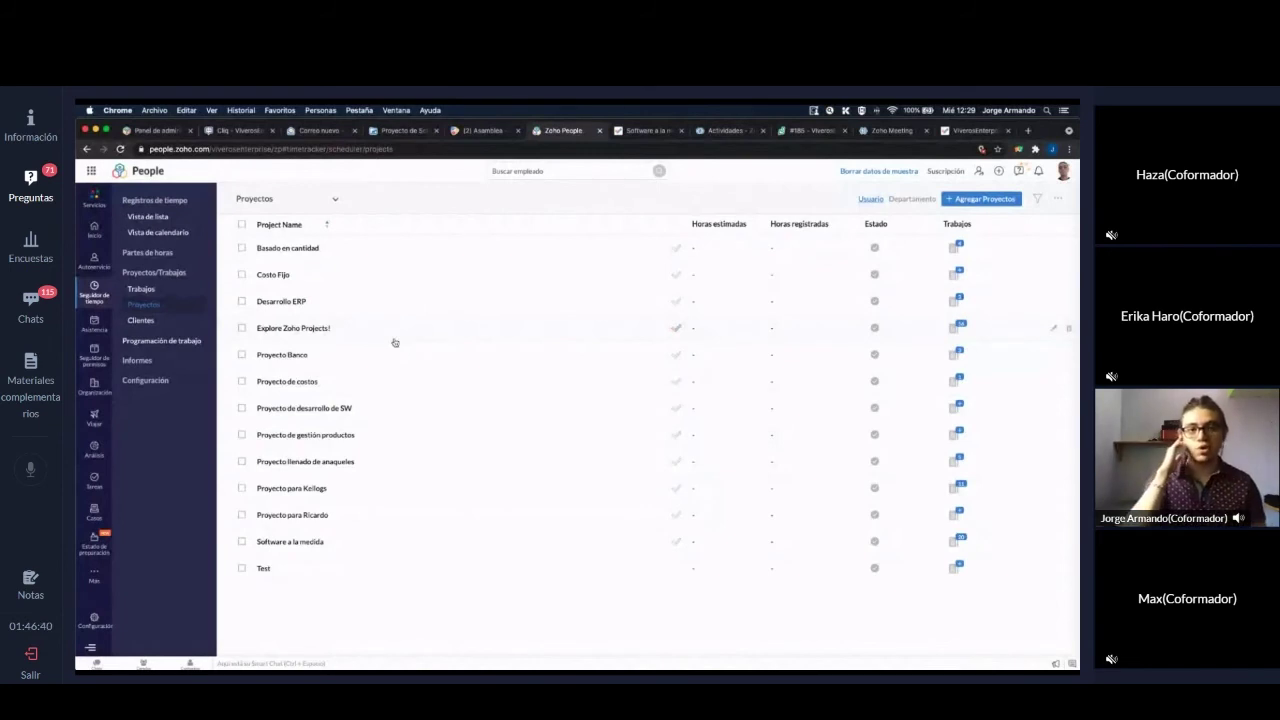
{"action": "left_click", "coordinate": [161, 308]}
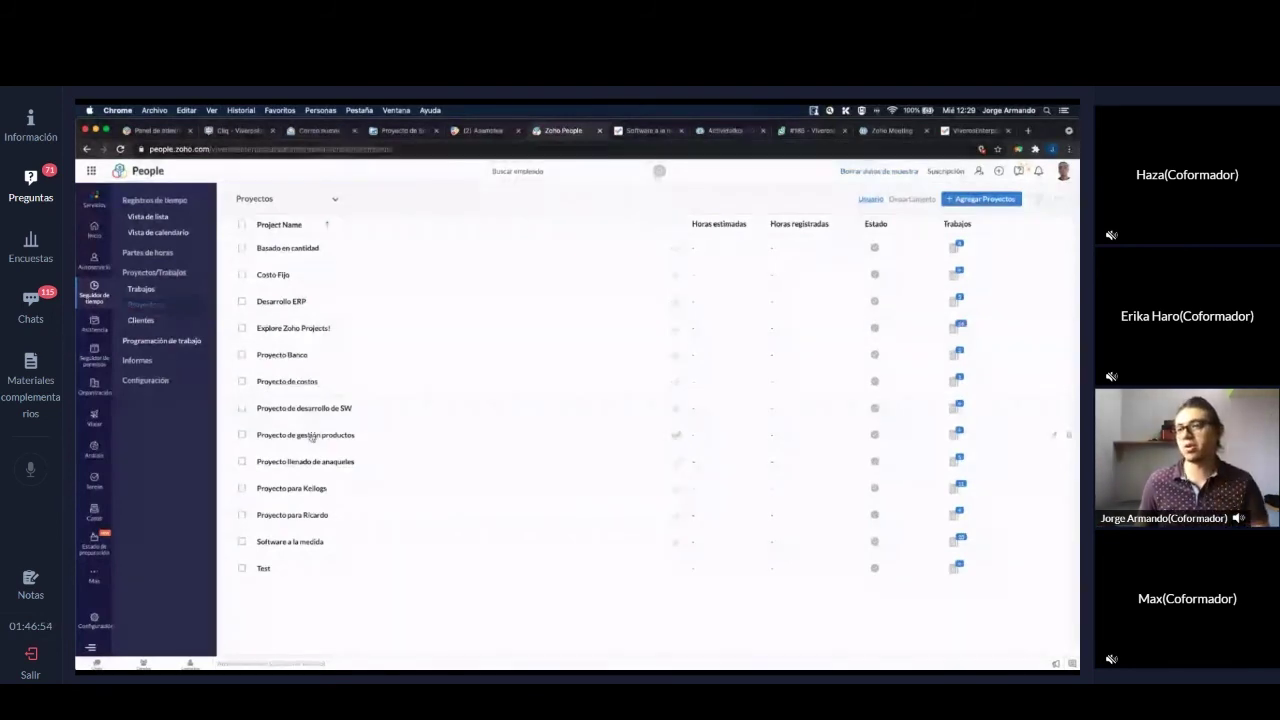
- Return to the time tracker's job list and examine the jobs with their dates and logged hours
{"action": "left_click", "coordinate": [166, 290]}
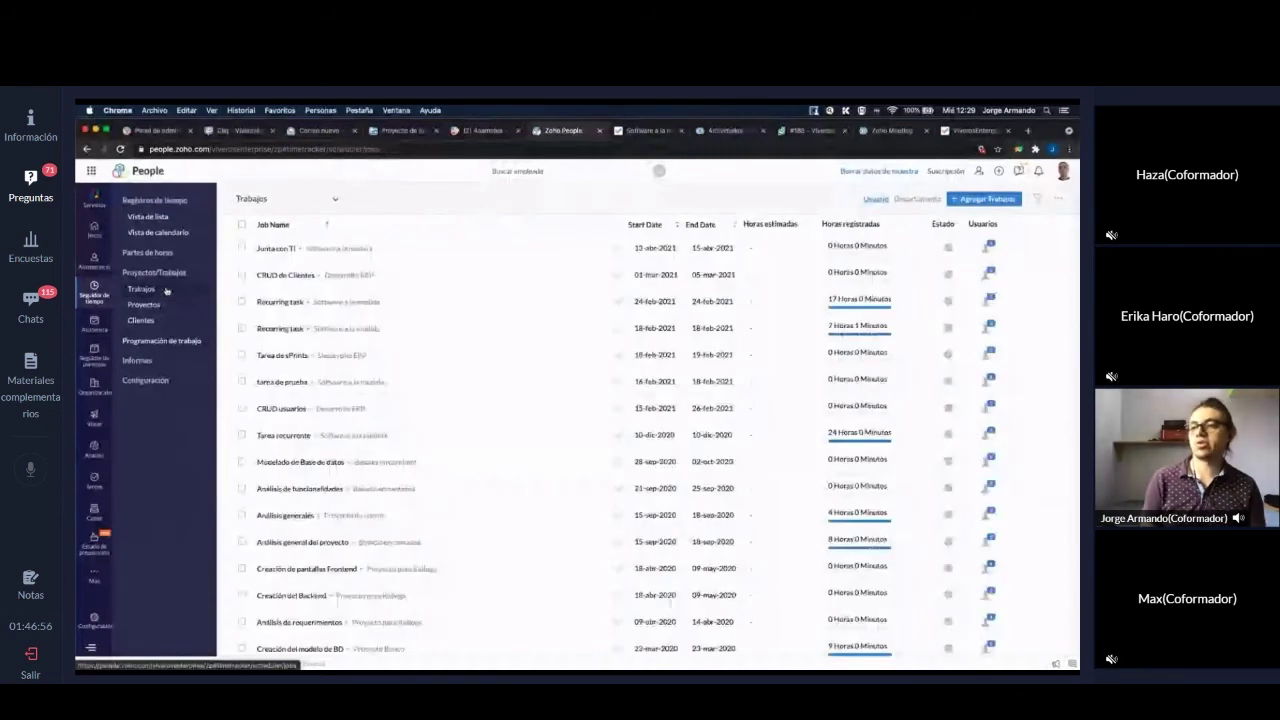
{"action": "scroll", "coordinate": [514, 380], "scroll_direction": "down", "scroll_amount": 3}
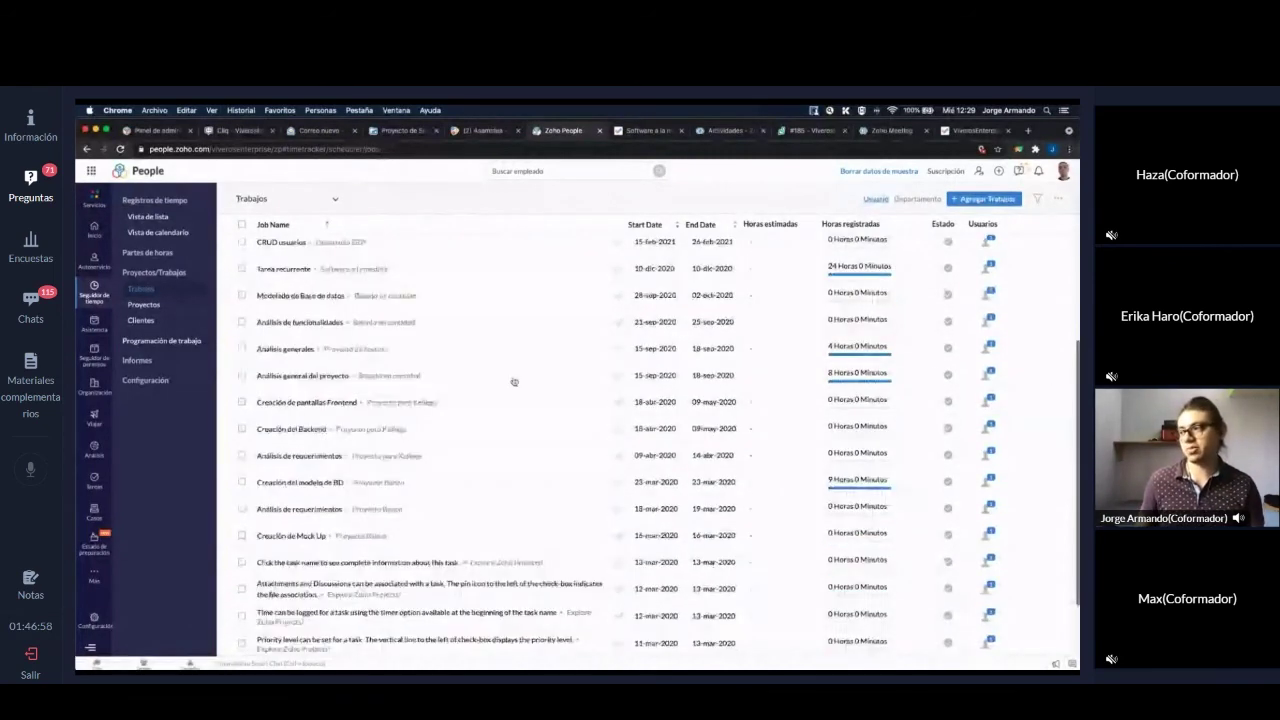
{"action": "scroll", "coordinate": [514, 382], "scroll_direction": "down", "scroll_amount": 5}
{"action": "scroll", "coordinate": [790, 262], "scroll_direction": "up", "scroll_amount": 8}
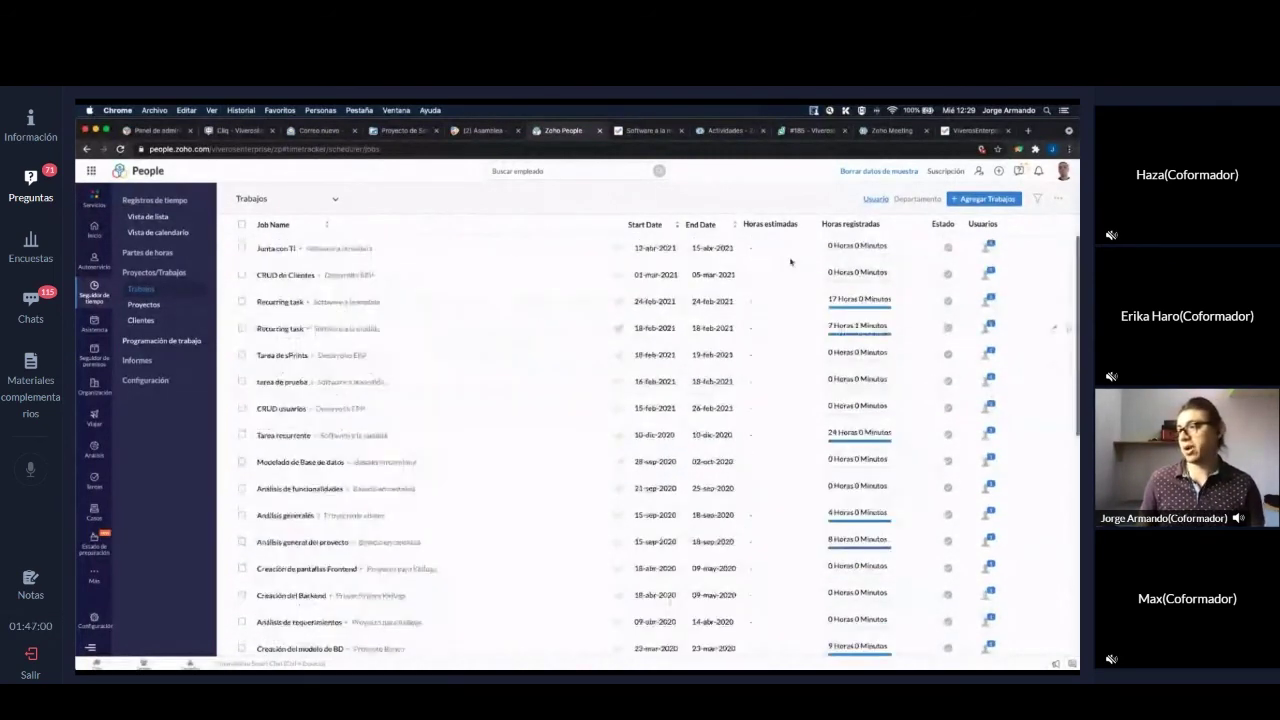
{"action": "key", "text": "super+plus"}
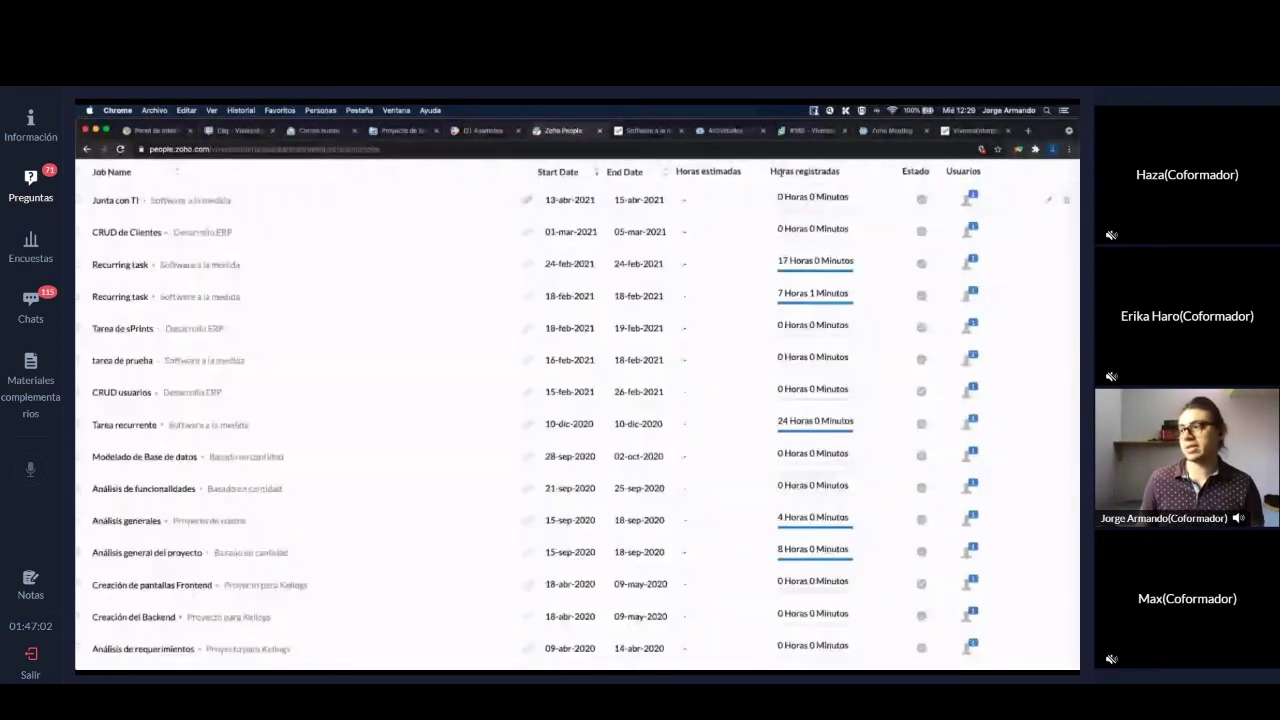
{"action": "key", "text": "super+minus"}
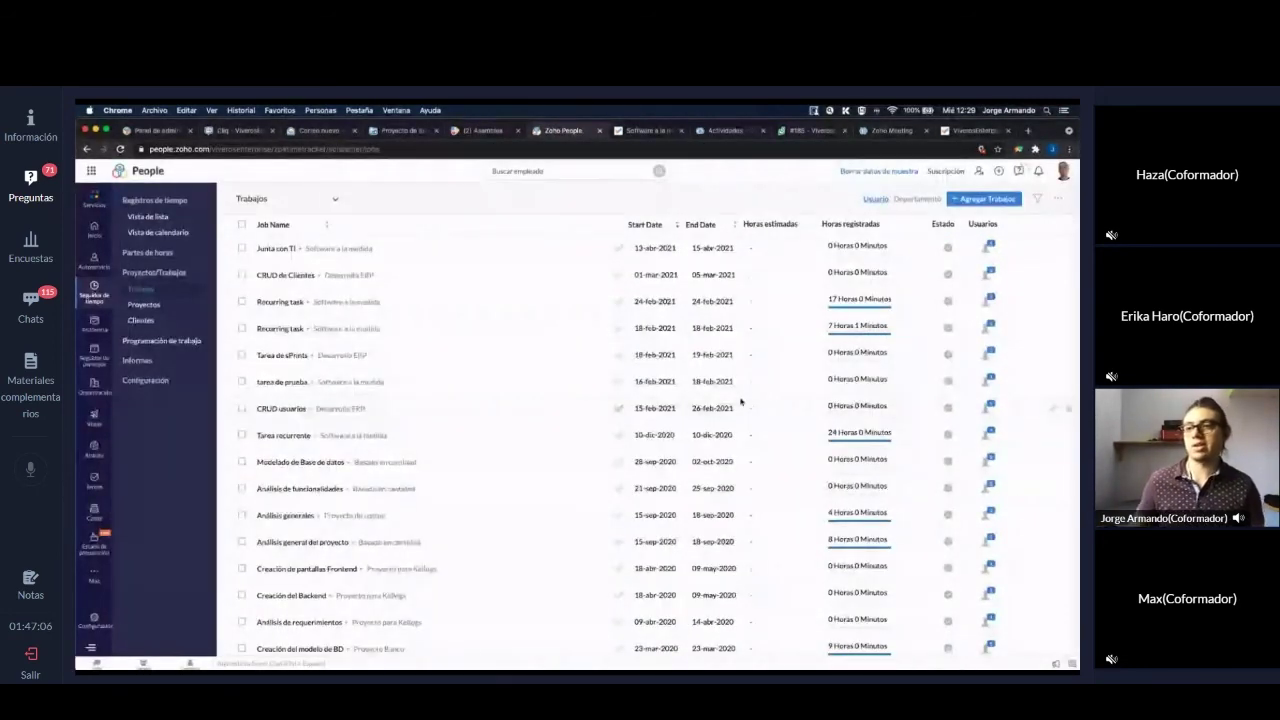
- Open the Software a la medida project from the project list and examine its jobs and logged hours
{"action": "left_click", "coordinate": [143, 304]}
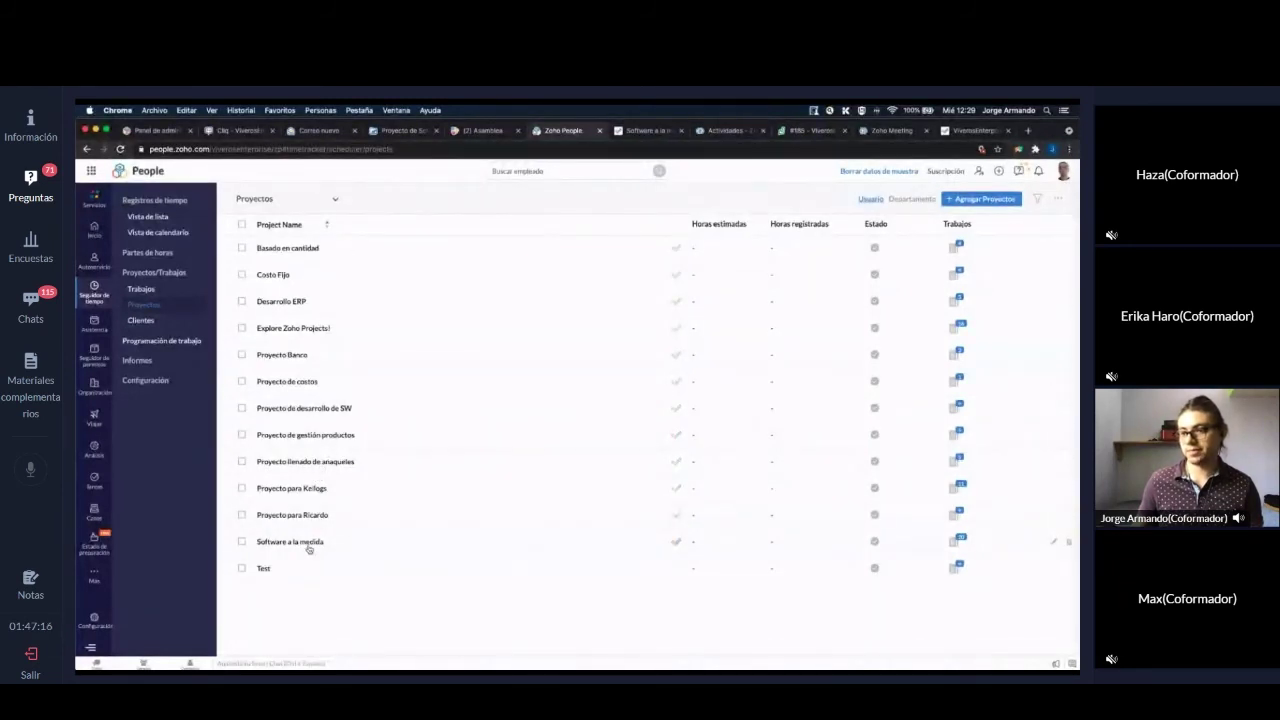
{"action": "left_click", "coordinate": [303, 543]}
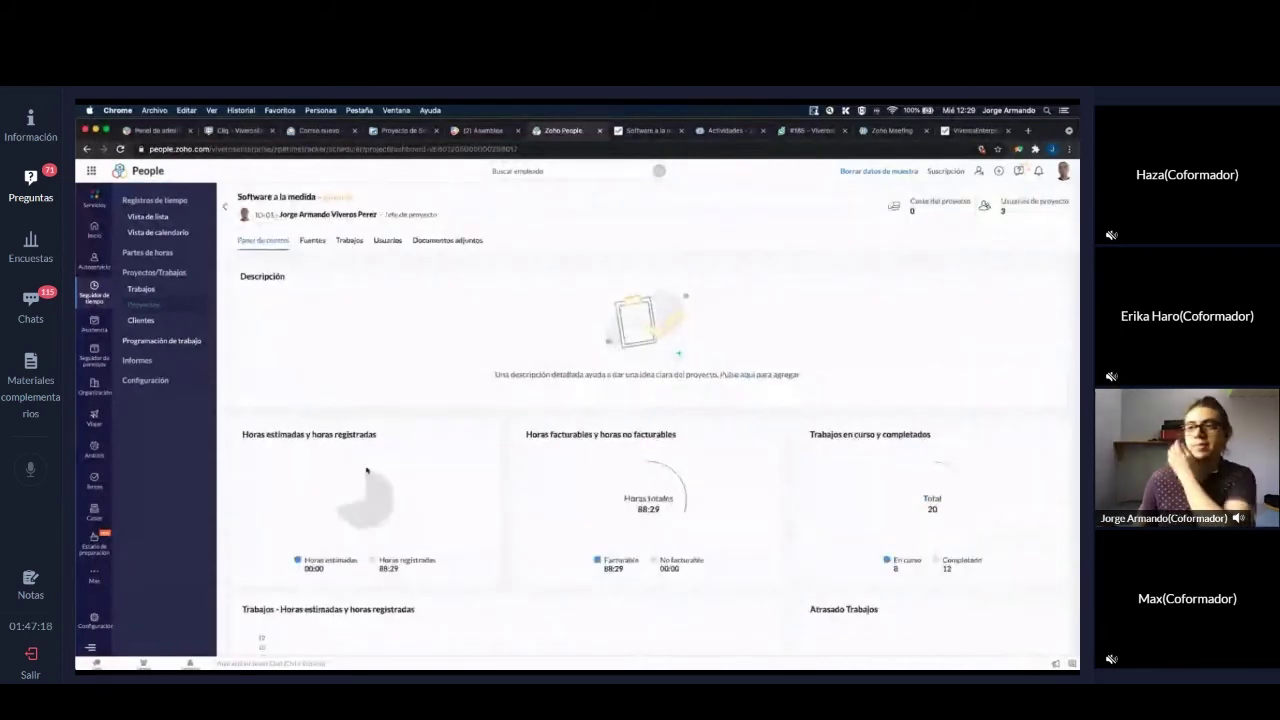
{"action": "left_click", "coordinate": [346, 243]}
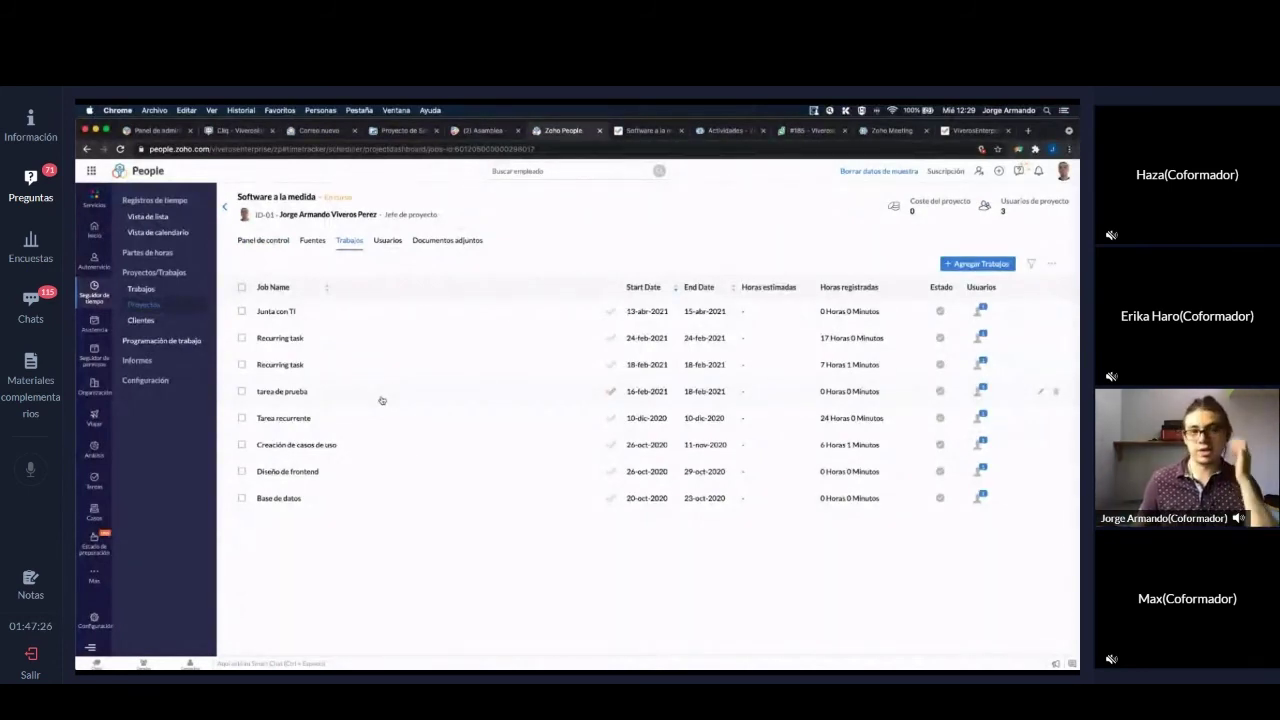
{"action": "left_click_drag", "start_coordinate": [822, 285], "coordinate": [785, 304]}
{"action": "left_click", "coordinate": [802, 276]}
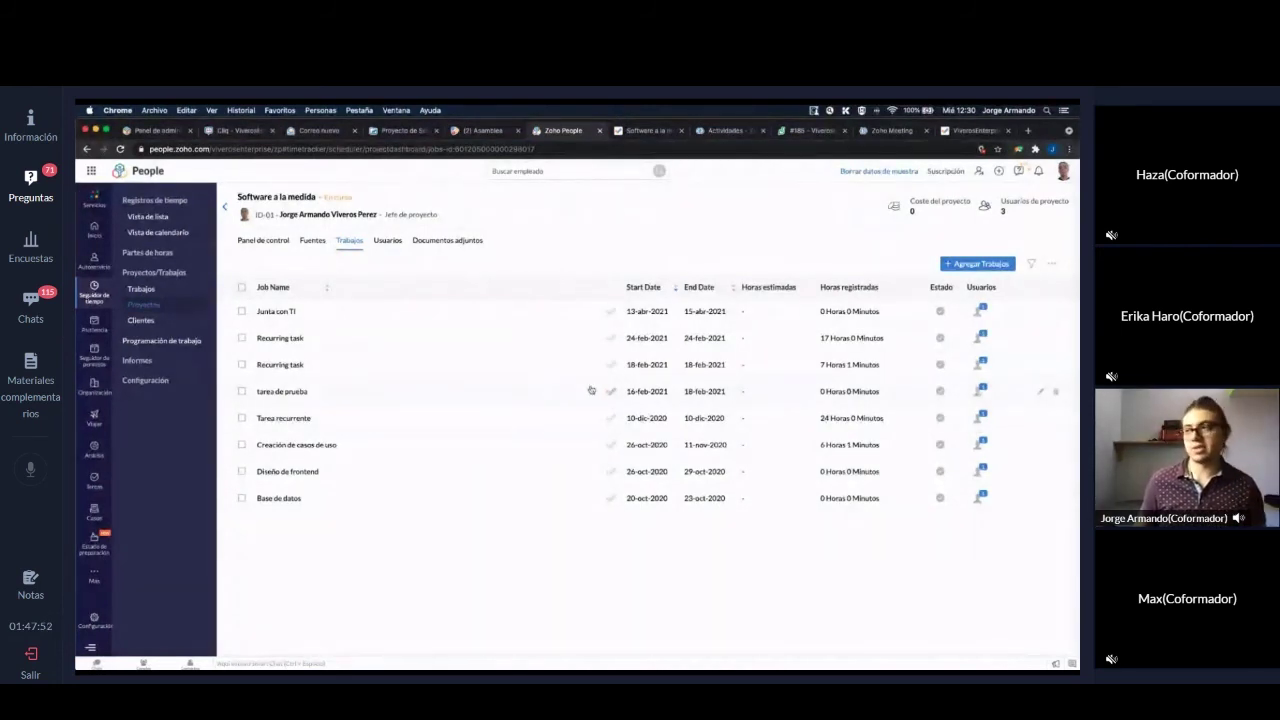
- Switch to Zoho Projects and show its chat section with the project conversations
{"action": "left_click", "coordinate": [646, 131]}
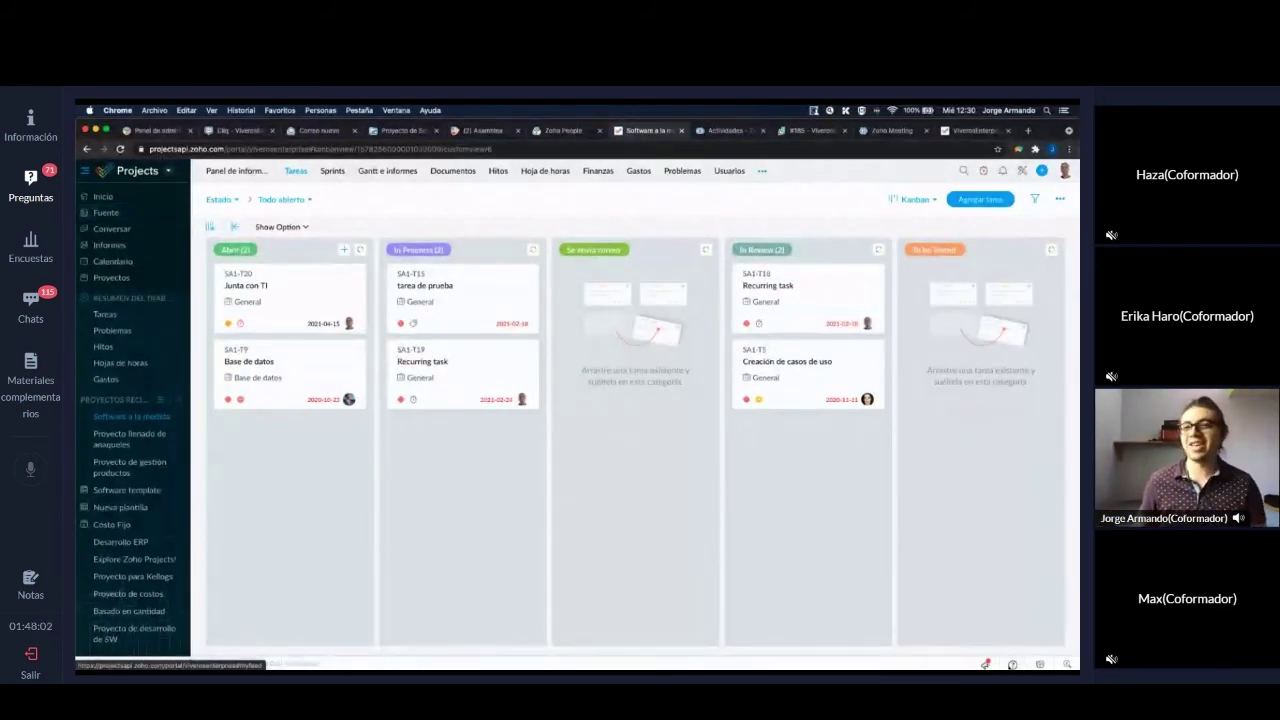
{"action": "left_click", "coordinate": [140, 232]}
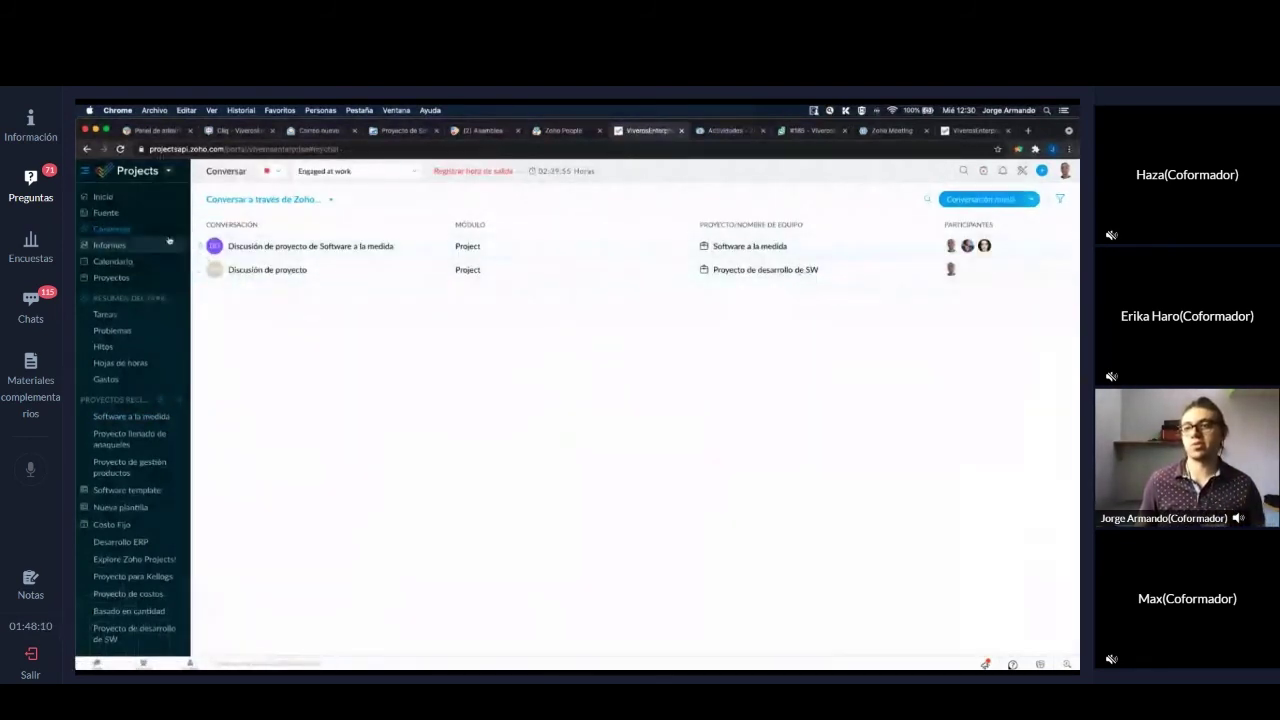
{"action": "scroll", "coordinate": [170, 241], "scroll_direction": "up", "scroll_amount": 5}
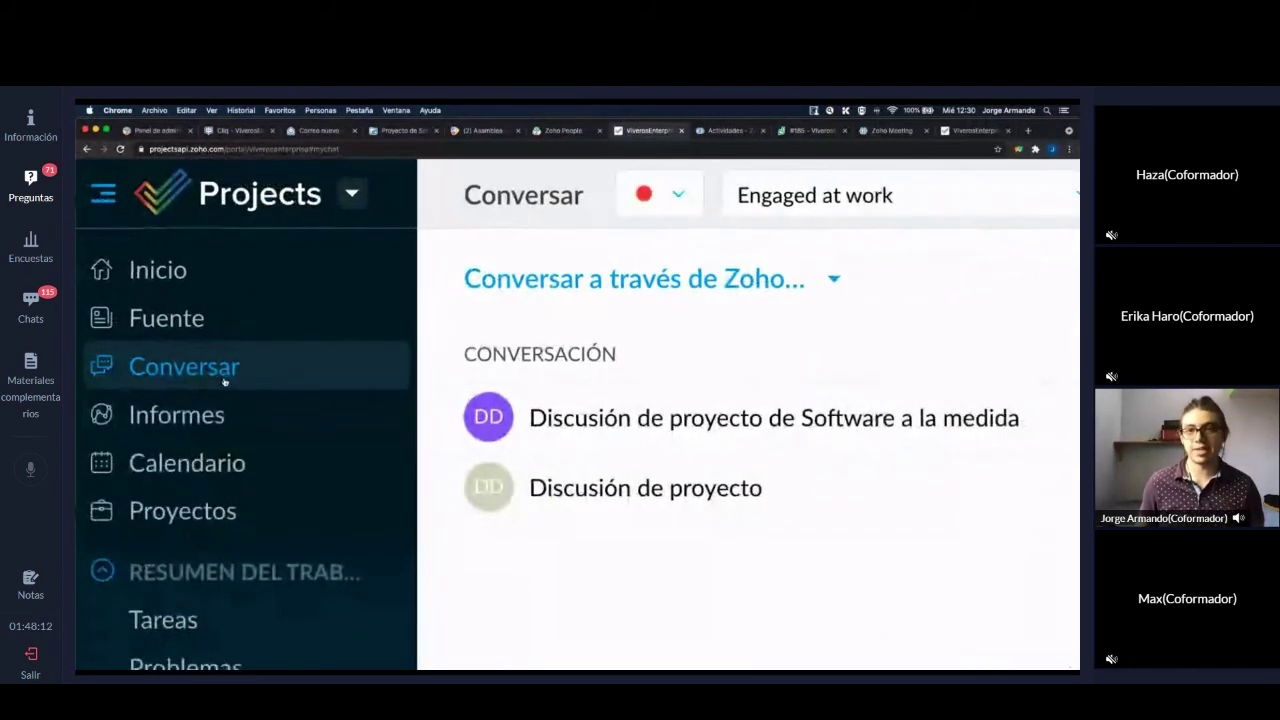
{"action": "scroll", "coordinate": [224, 381], "scroll_direction": "down", "scroll_amount": 5}
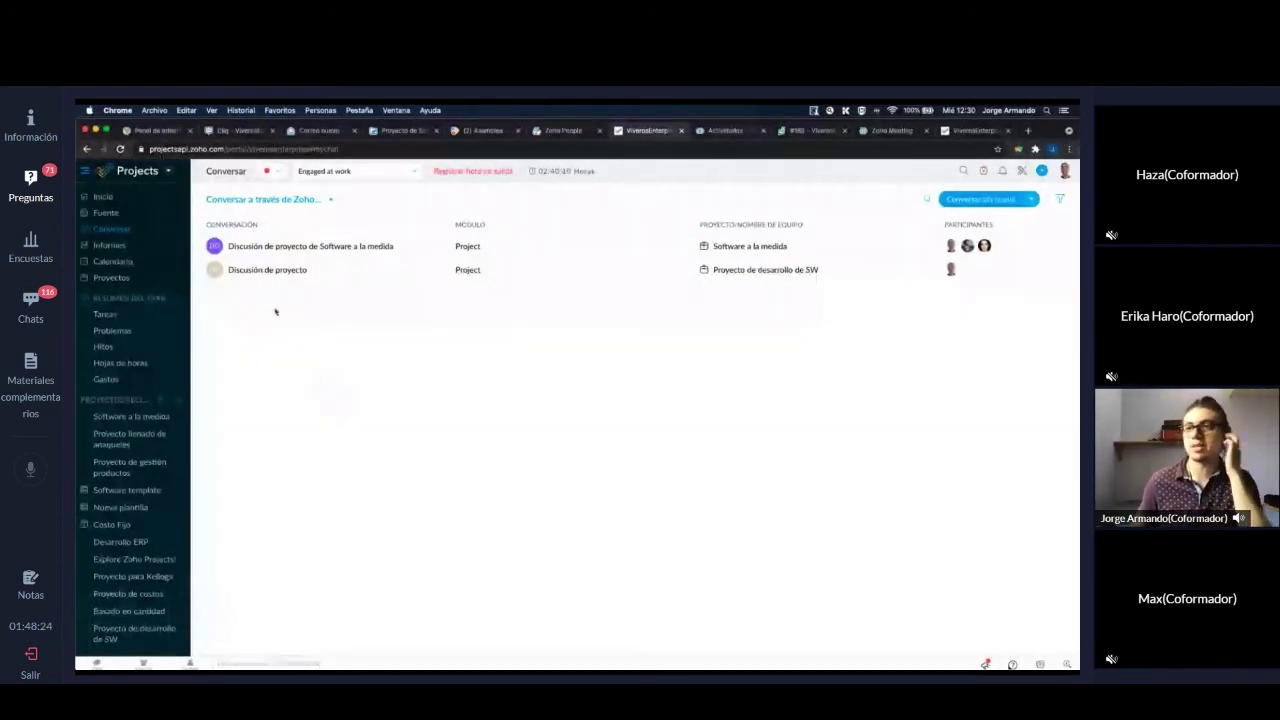
- Examine the chat source options, keeping the second Zoho chat option, and view the list of project discussions
{"action": "left_click", "coordinate": [130, 233]}
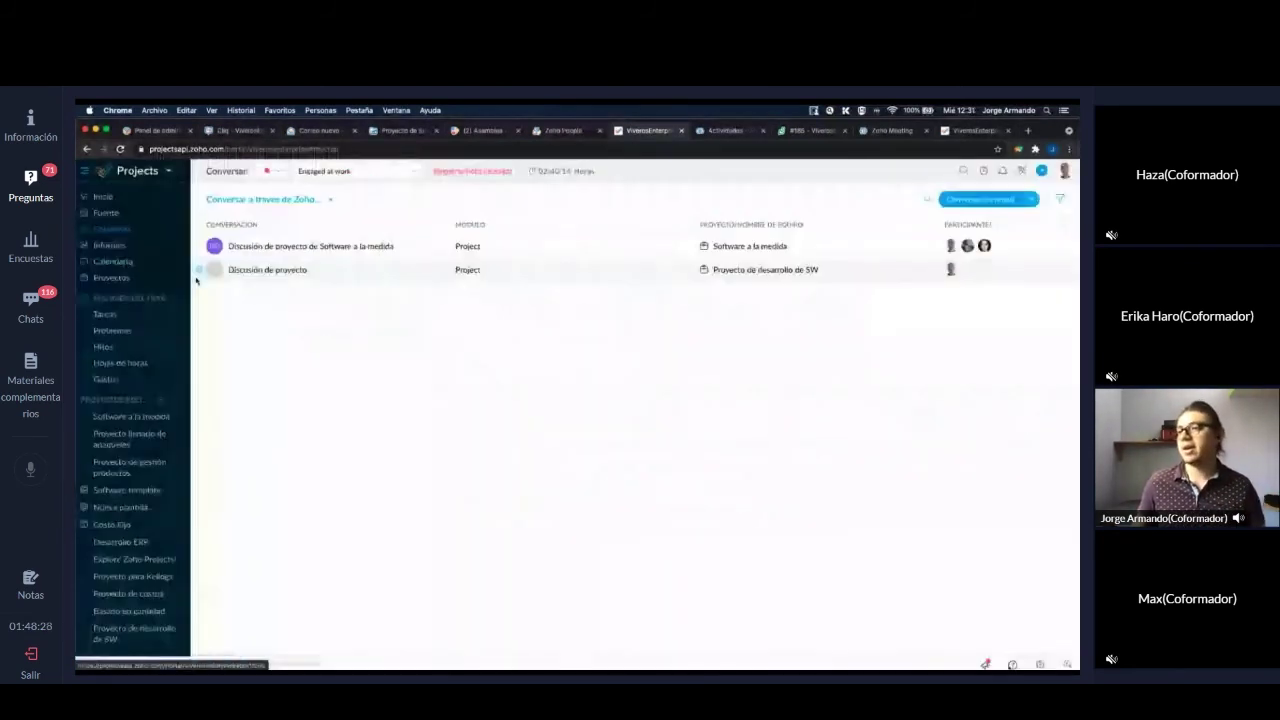
{"action": "left_click", "coordinate": [262, 199]}
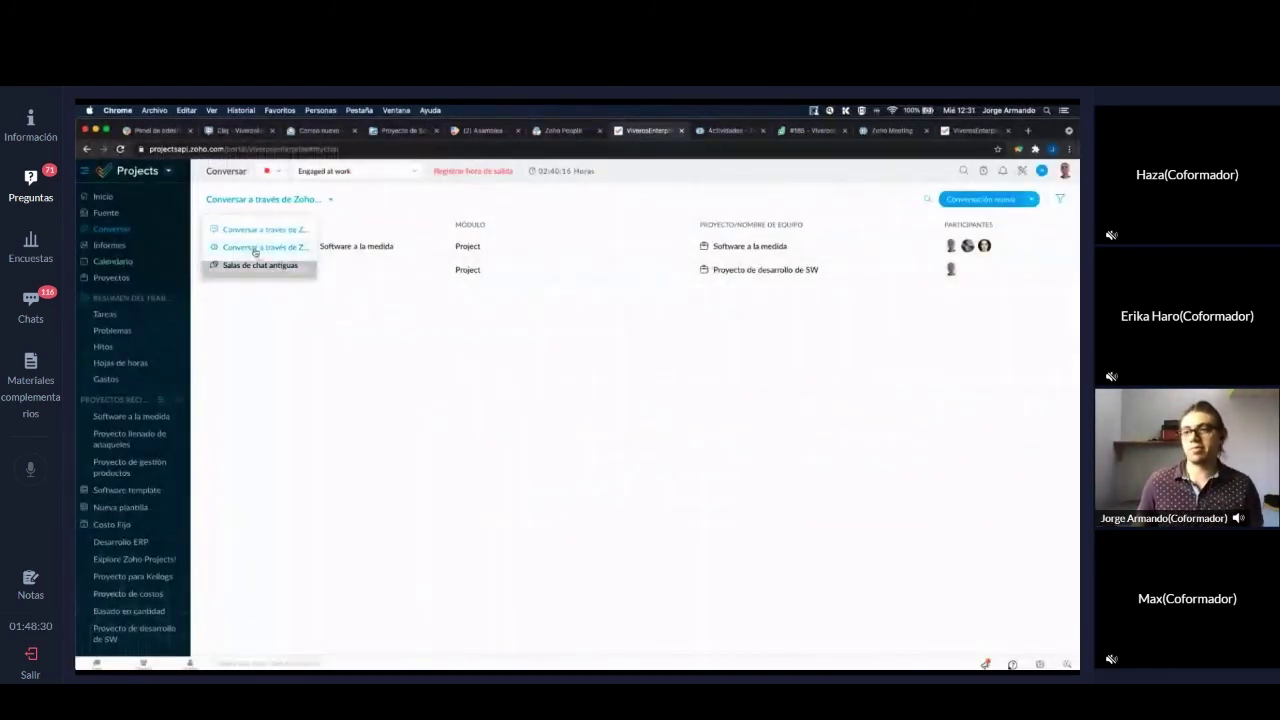
{"action": "left_click", "coordinate": [277, 250]}
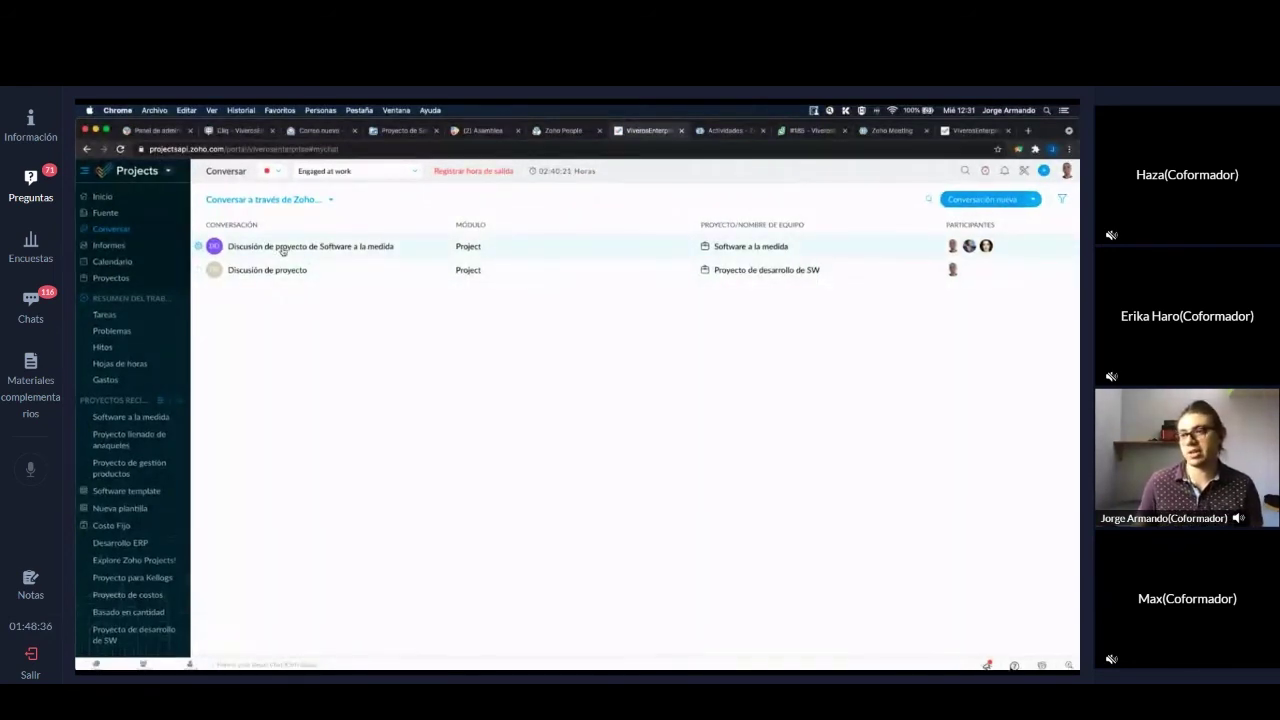
{"action": "scroll", "coordinate": [282, 251], "scroll_direction": "up", "scroll_amount": 5}
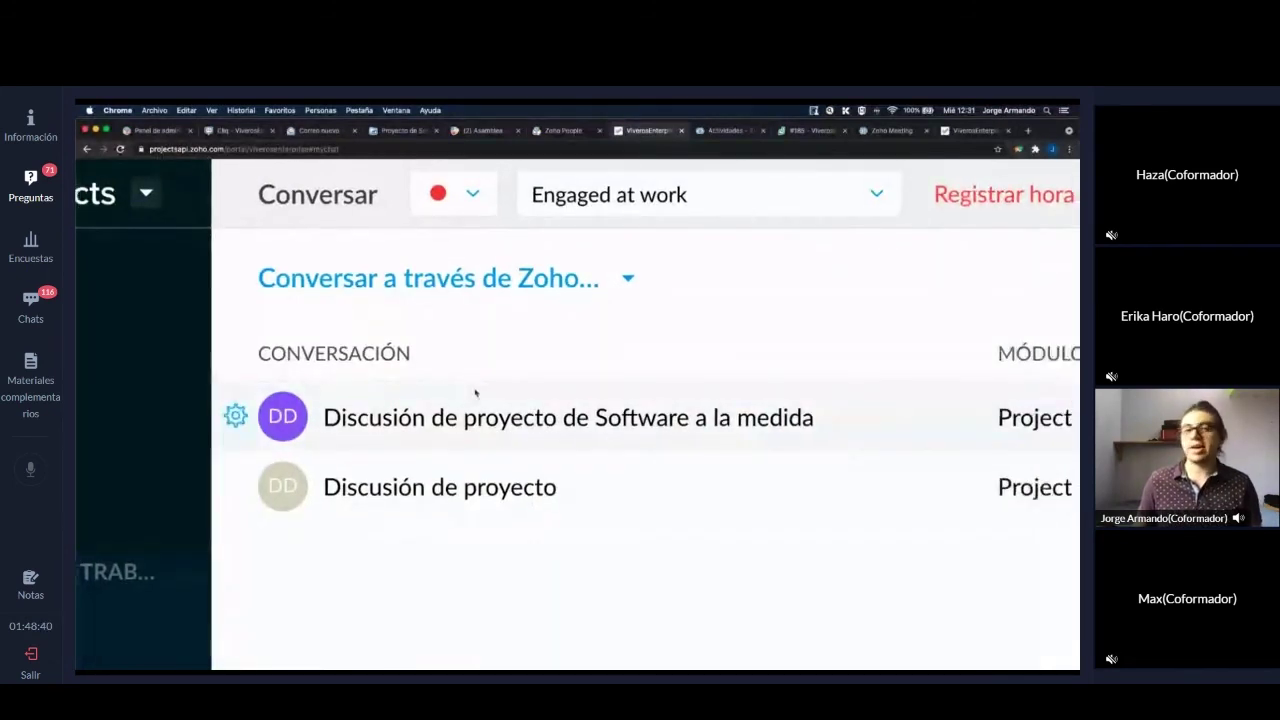
{"action": "scroll", "coordinate": [474, 391], "scroll_direction": "down", "scroll_amount": 5}
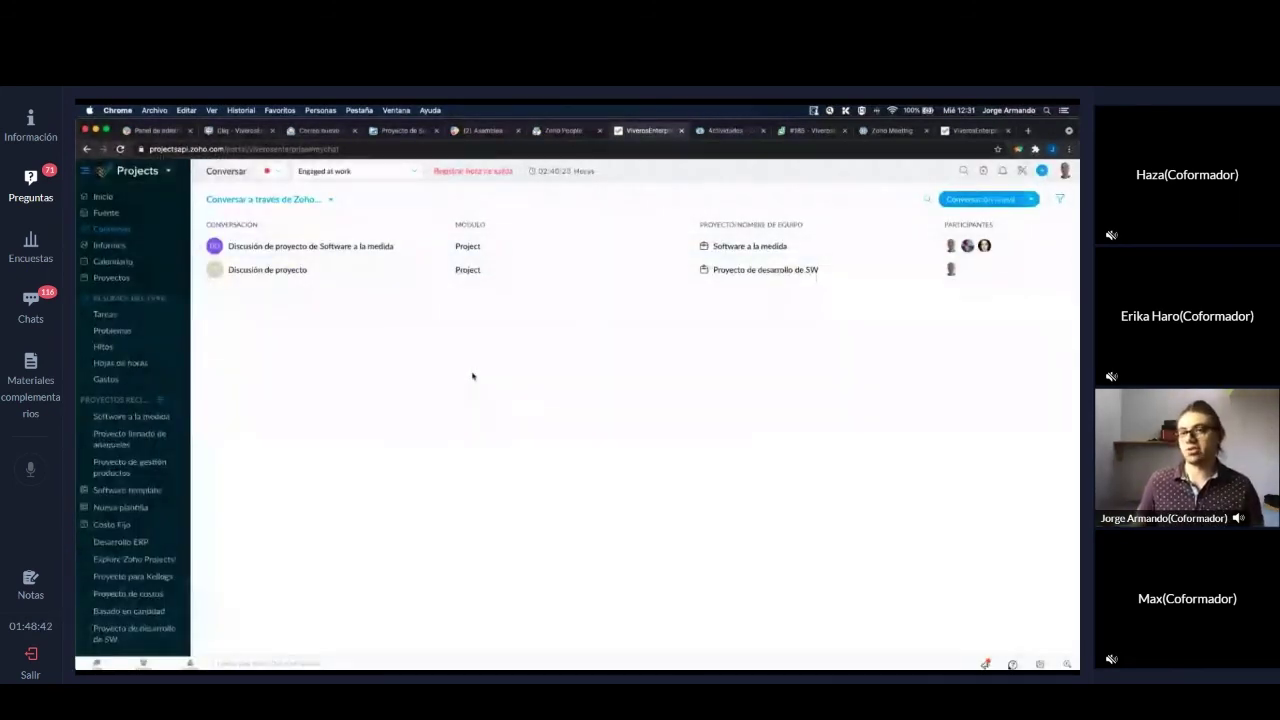
- Switch to Cliq and examine the project discussion conversation for Software a la medida
{"action": "left_click", "coordinate": [222, 133]}
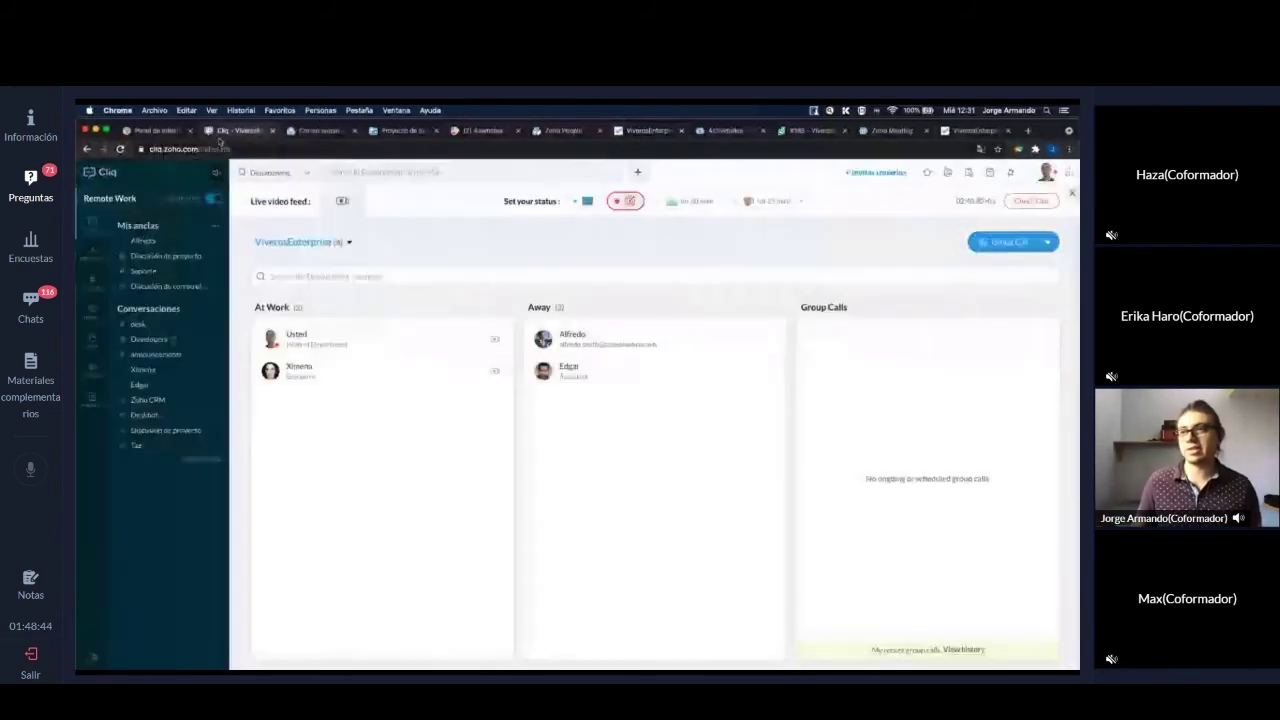
{"action": "left_click", "coordinate": [168, 256]}
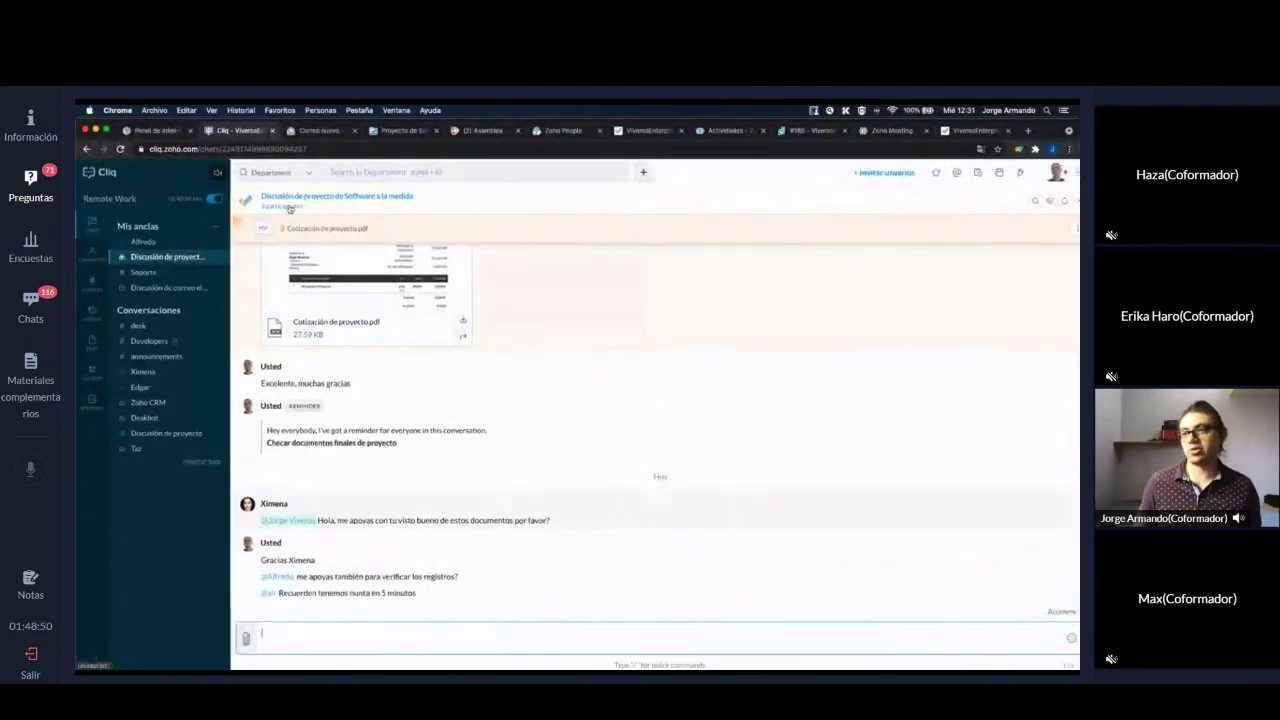
{"action": "key", "text": "super+plus"}
{"action": "key", "text": "super+plus"}
{"action": "key", "text": "super+plus"}
{"action": "key", "text": "super+plus"}
{"action": "key", "text": "super+plus"}
{"action": "key", "text": "super+plus"}
{"action": "key", "text": "super+0"}
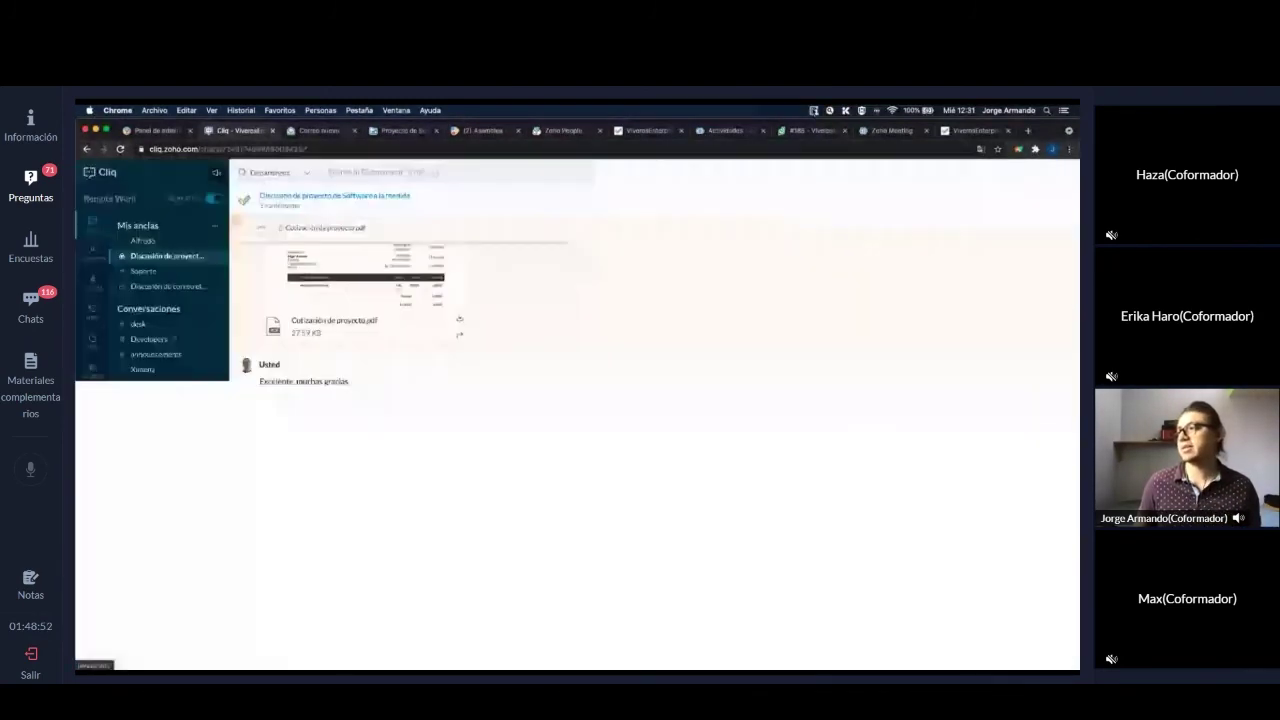
- Switch to Zoho Projects, open its conversation section and show the list of project chats
{"action": "key", "text": "super+9"}
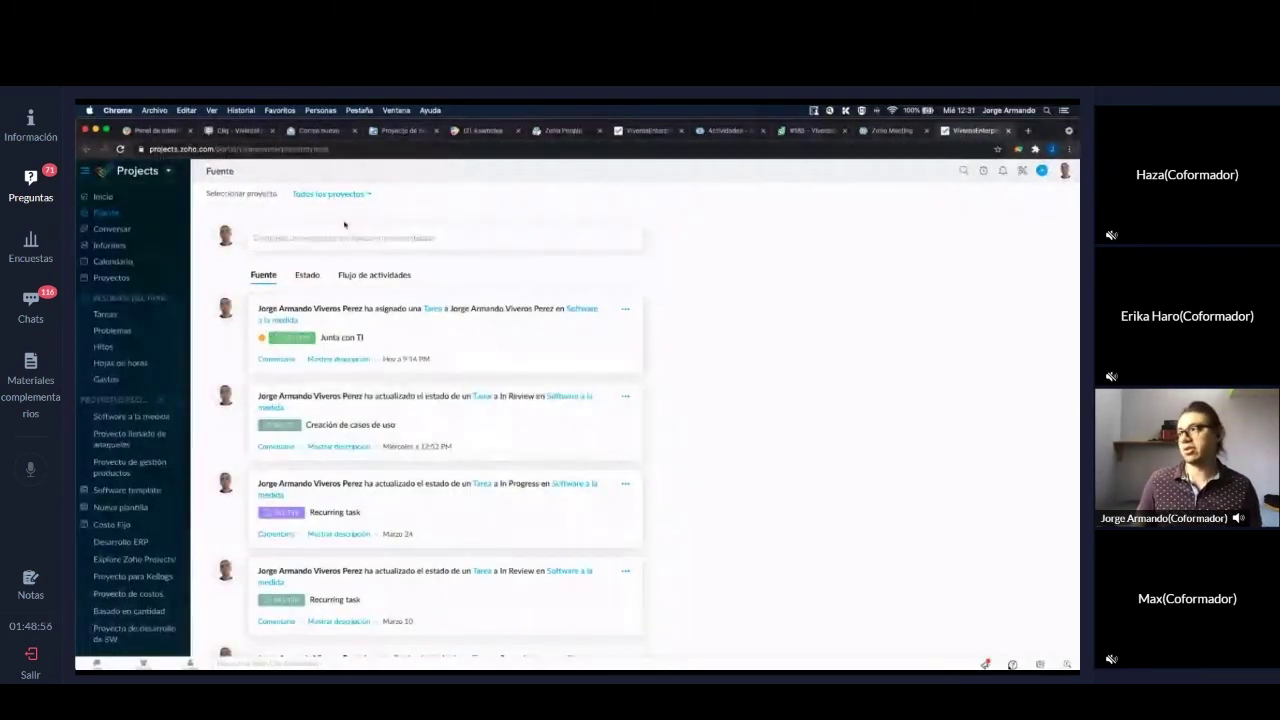
{"action": "left_click", "coordinate": [108, 229]}
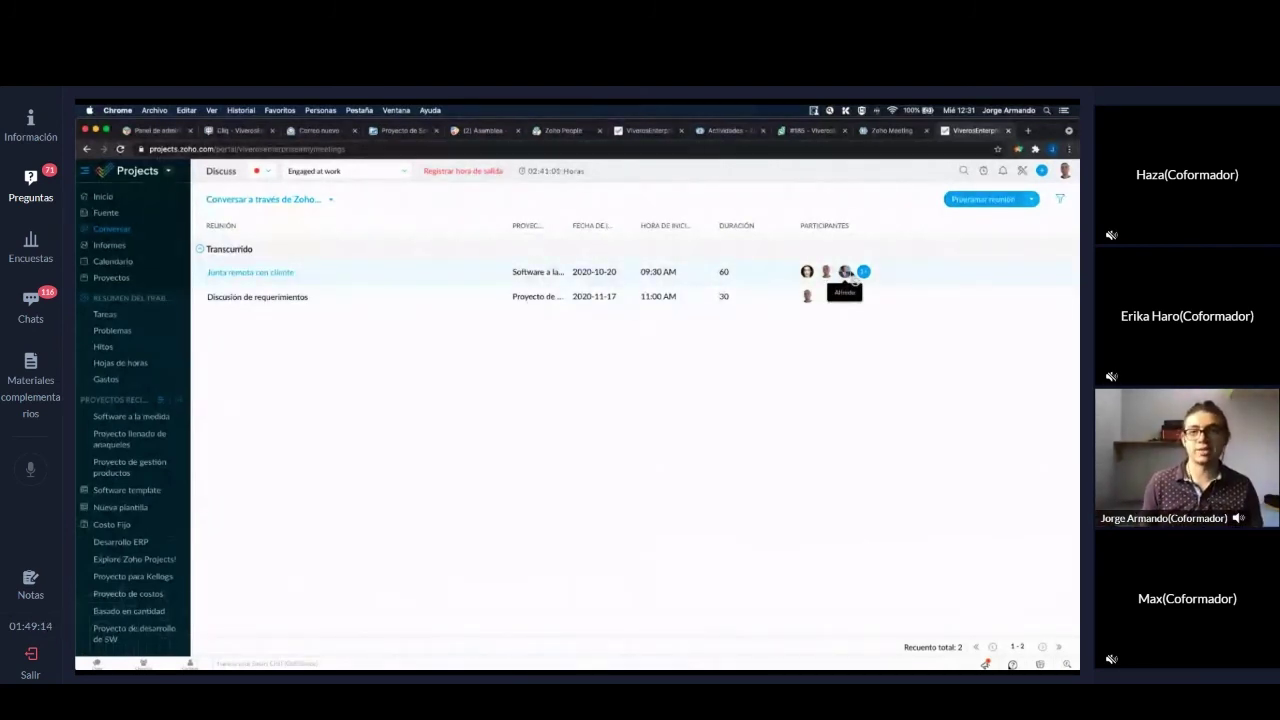
{"action": "left_click", "coordinate": [285, 201]}
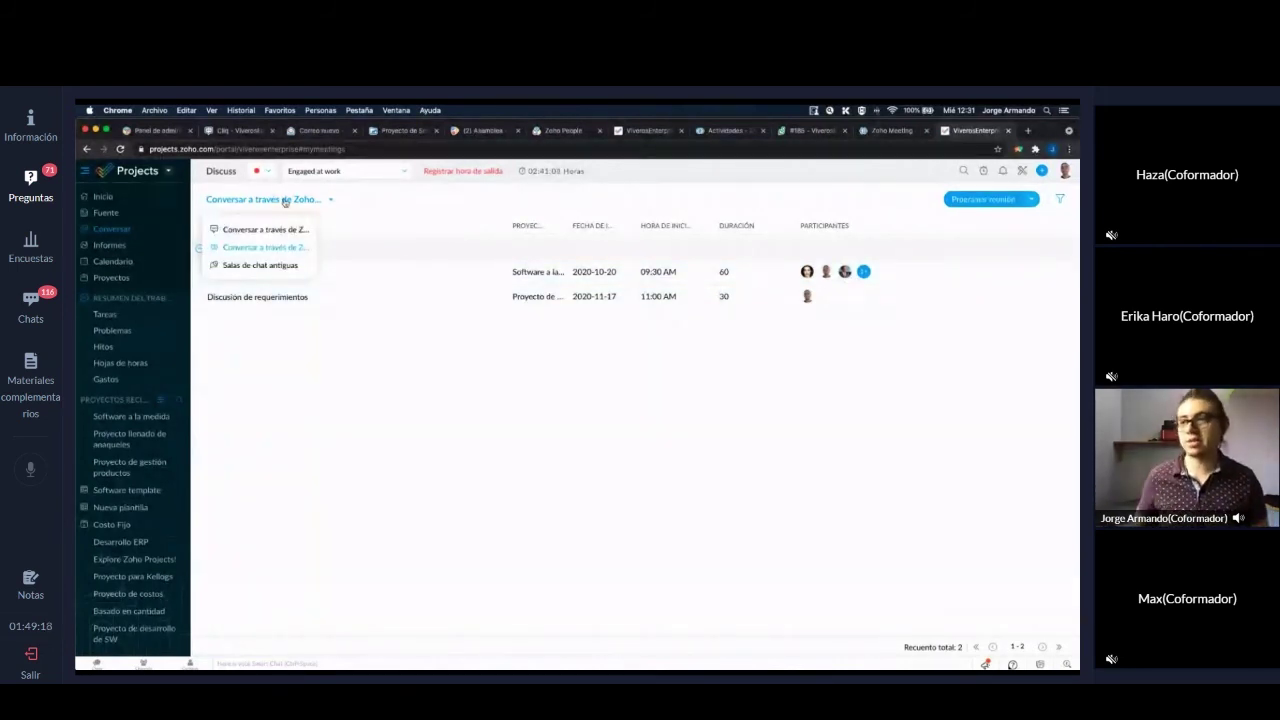
{"action": "left_click", "coordinate": [272, 228]}
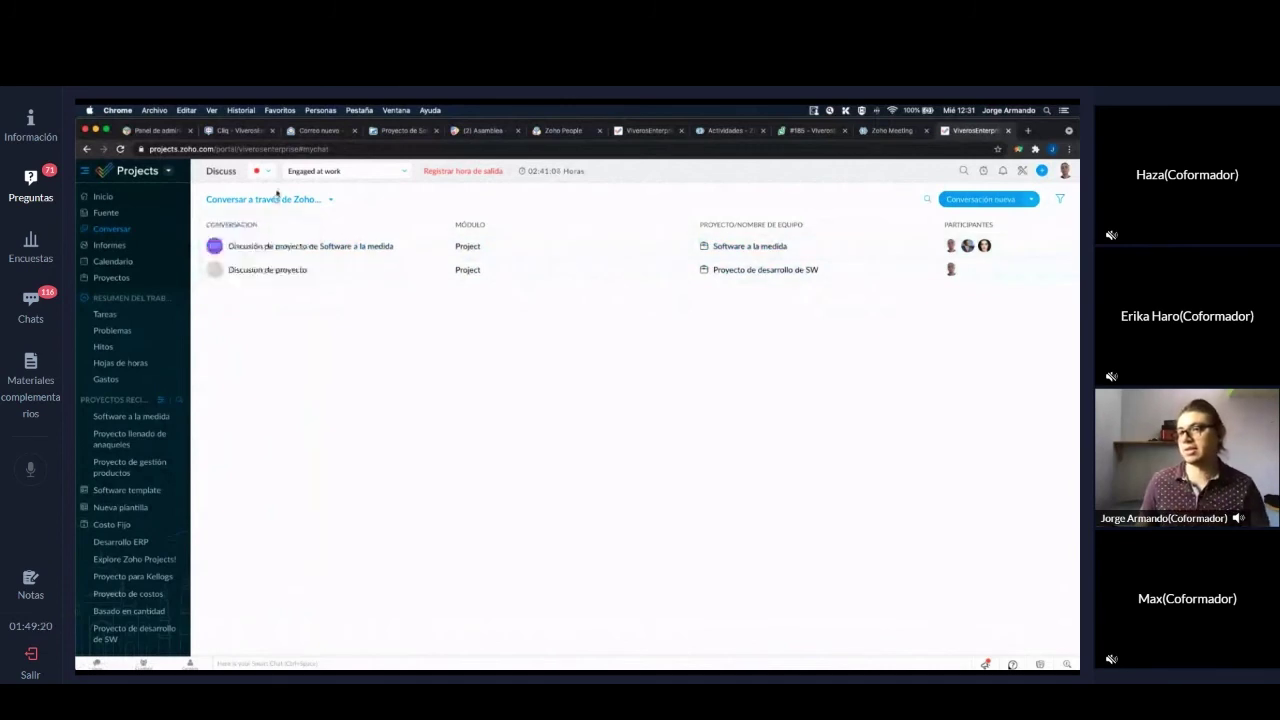
- Switch the conversation source to Zoho Meeting and examine the list of past meetings
{"action": "left_click", "coordinate": [276, 199]}
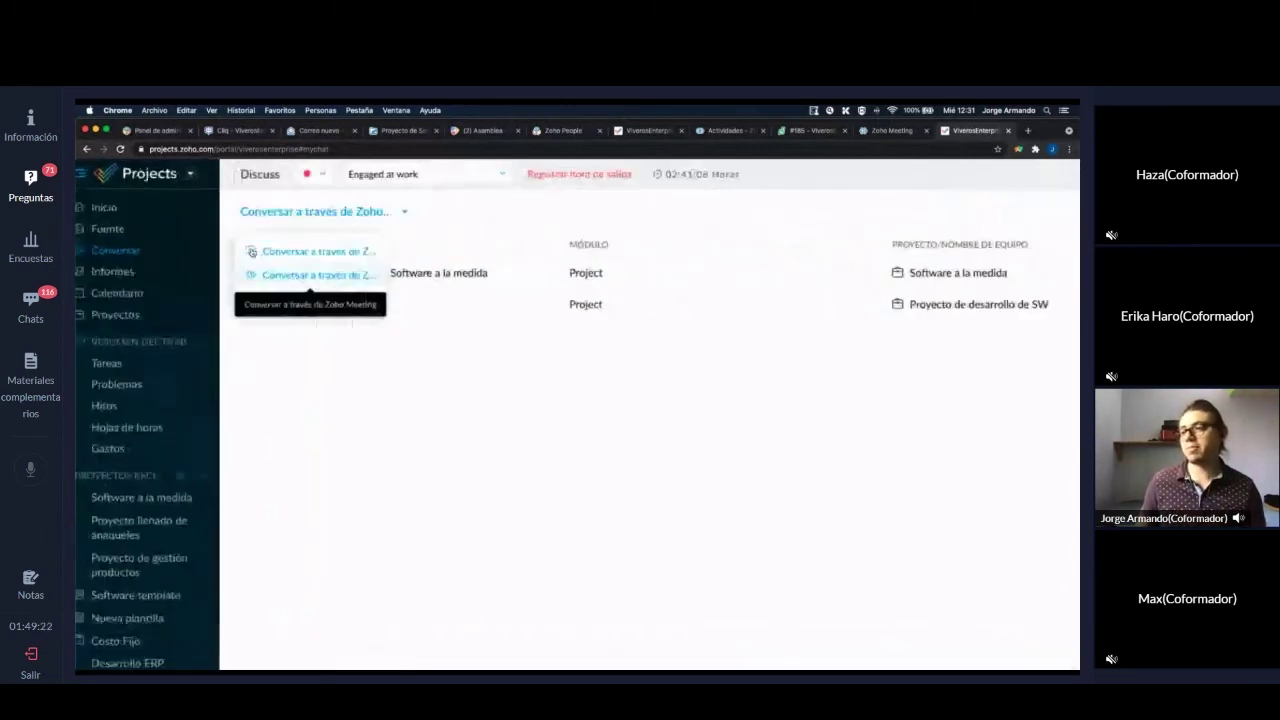
{"action": "left_click", "coordinate": [620, 273]}
{"action": "left_click", "coordinate": [537, 413]}
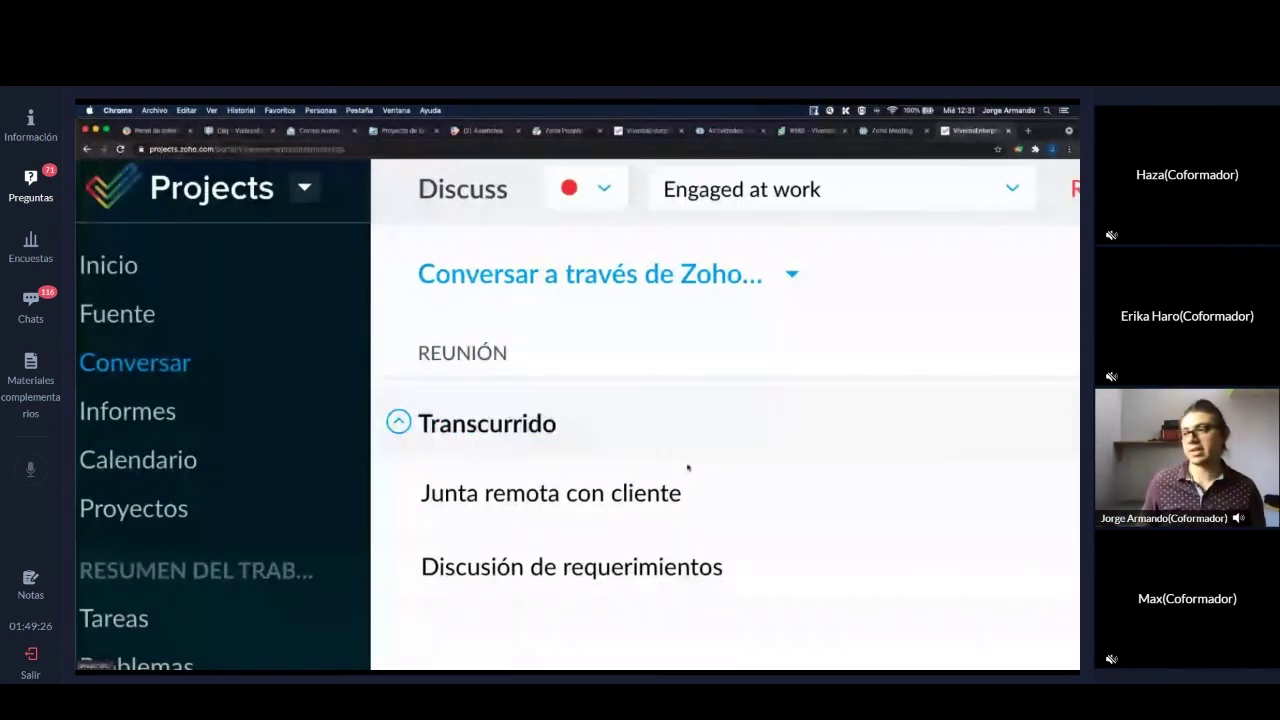
{"action": "key", "text": "super+minus"}
{"action": "key", "text": "super+minus"}
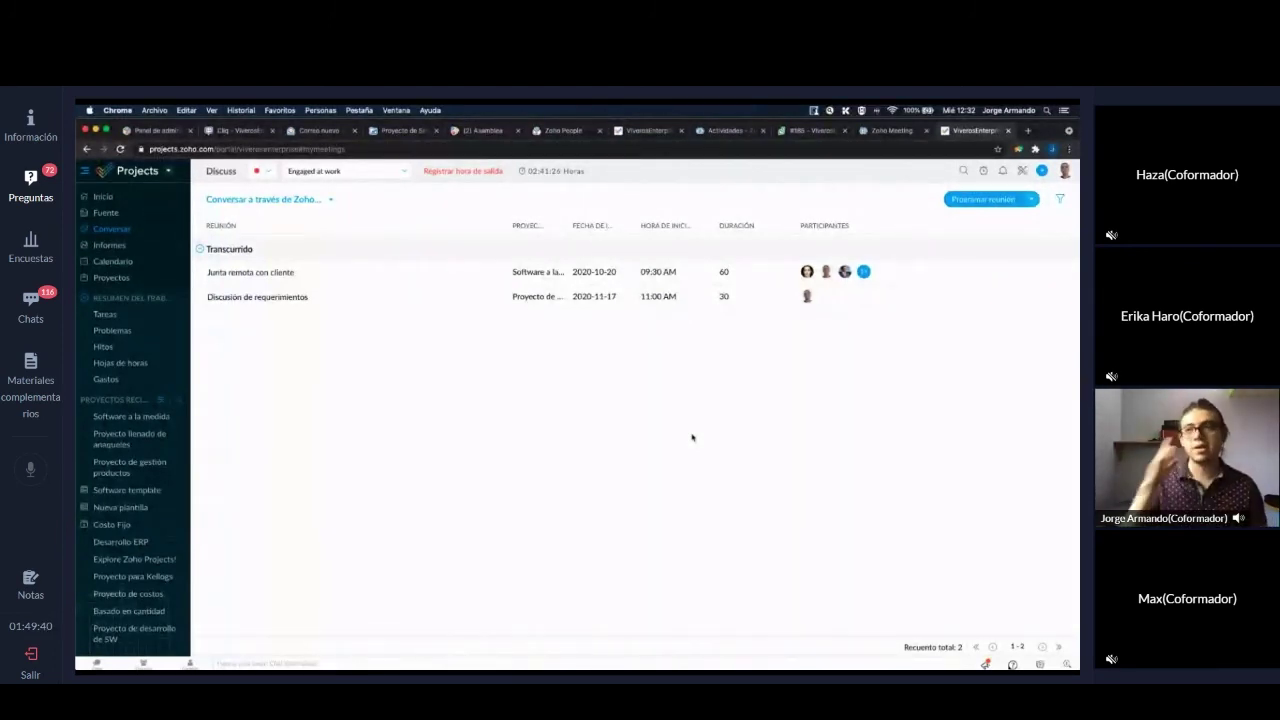
- Examine the availability status, check-out option and work-hours timer in the Discuss section of Zoho Projects
{"action": "left_click", "coordinate": [247, 134]}
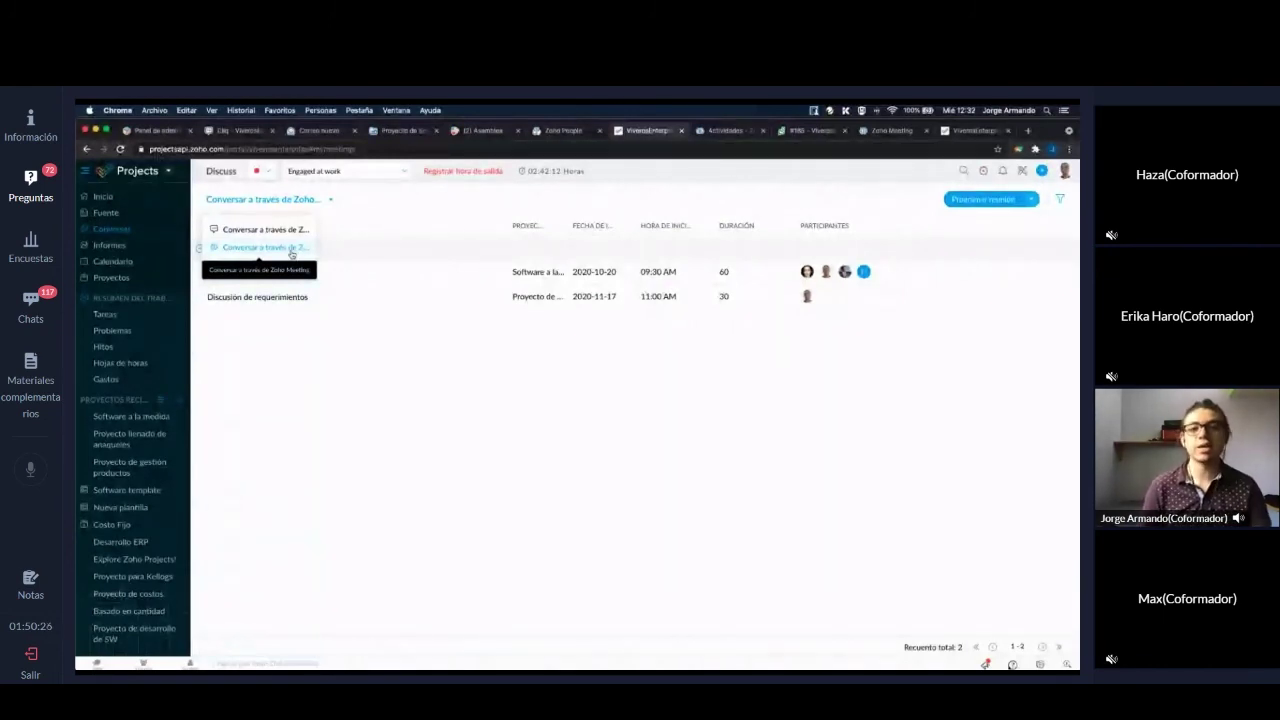
{"action": "left_click", "coordinate": [603, 417]}
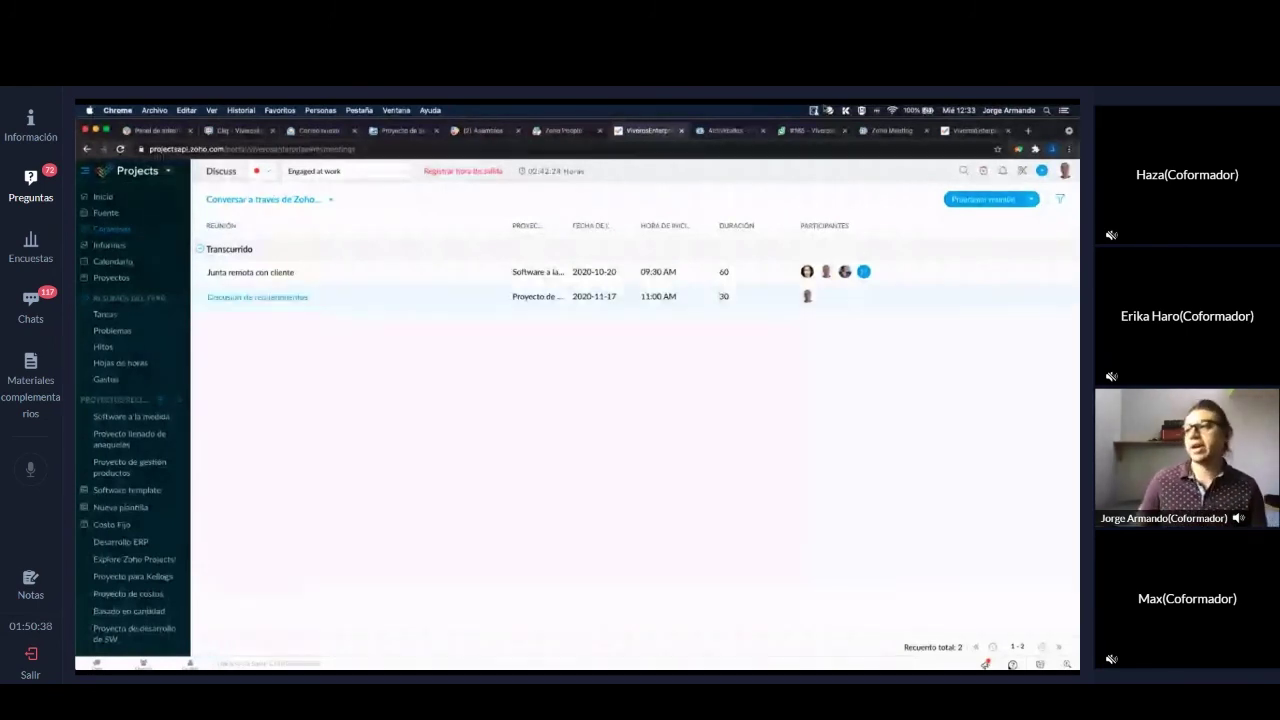
{"action": "key", "text": "super+plus"}
{"action": "key", "text": "super+plus"}
{"action": "key", "text": "super+plus"}
{"action": "key", "text": "super+plus"}
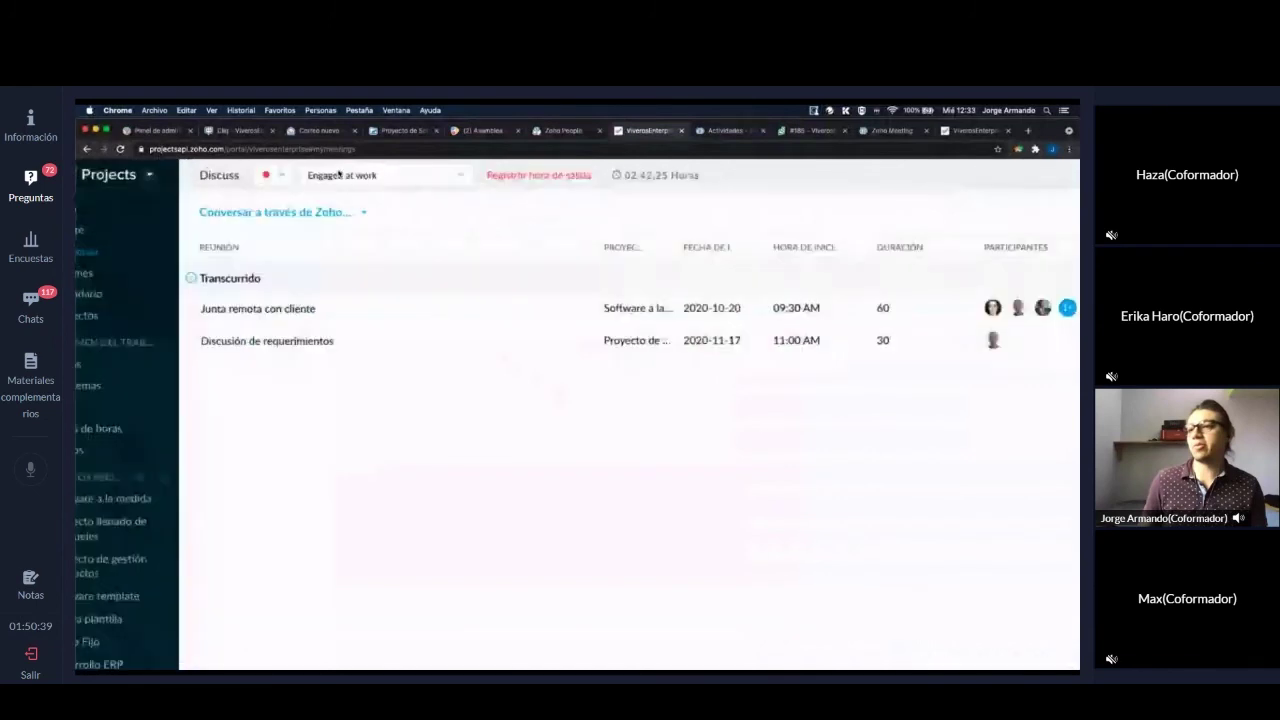
{"action": "scroll", "coordinate": [285, 204], "scroll_direction": "right", "scroll_amount": 3}
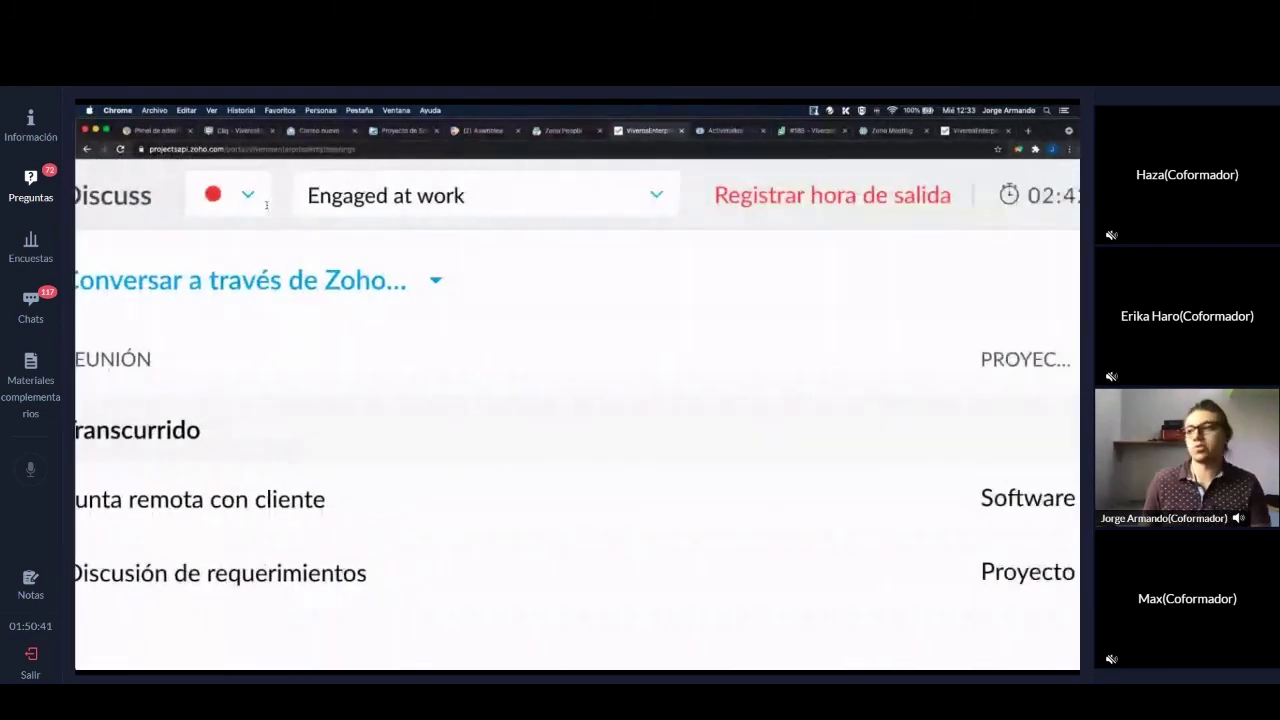
{"action": "scroll", "coordinate": [266, 205], "scroll_direction": "right", "scroll_amount": 6}
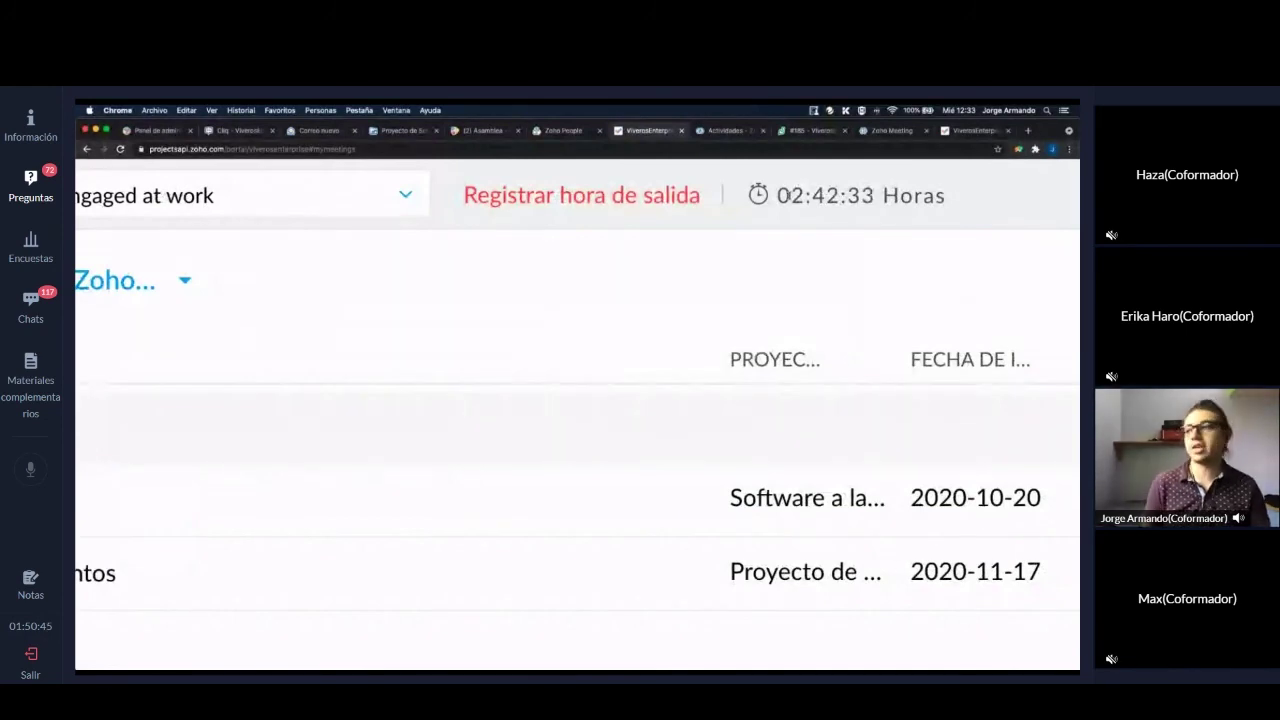
{"action": "left_click_drag", "start_coordinate": [778, 195], "coordinate": [922, 196]}
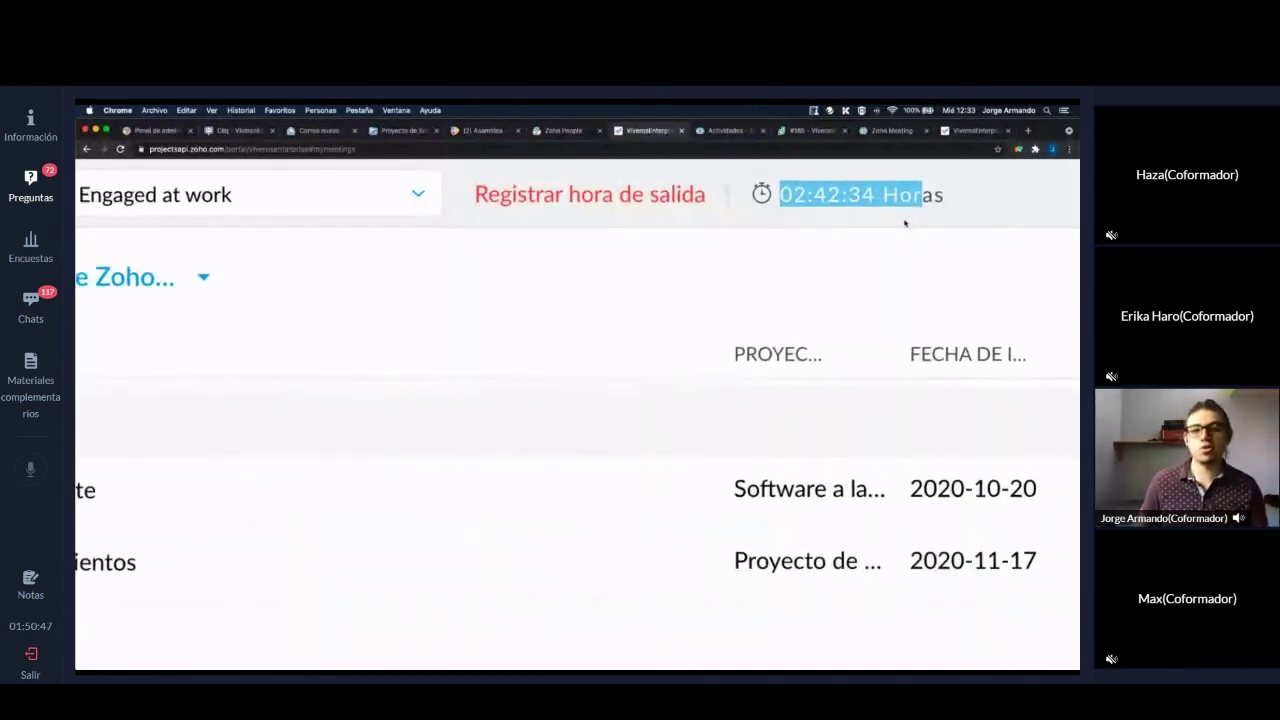
{"action": "key", "text": "super+0"}
- Open the Software a la medida project from the project list and open its In Progress task Recurring task (SA1-T19)
{"action": "left_click", "coordinate": [121, 276]}
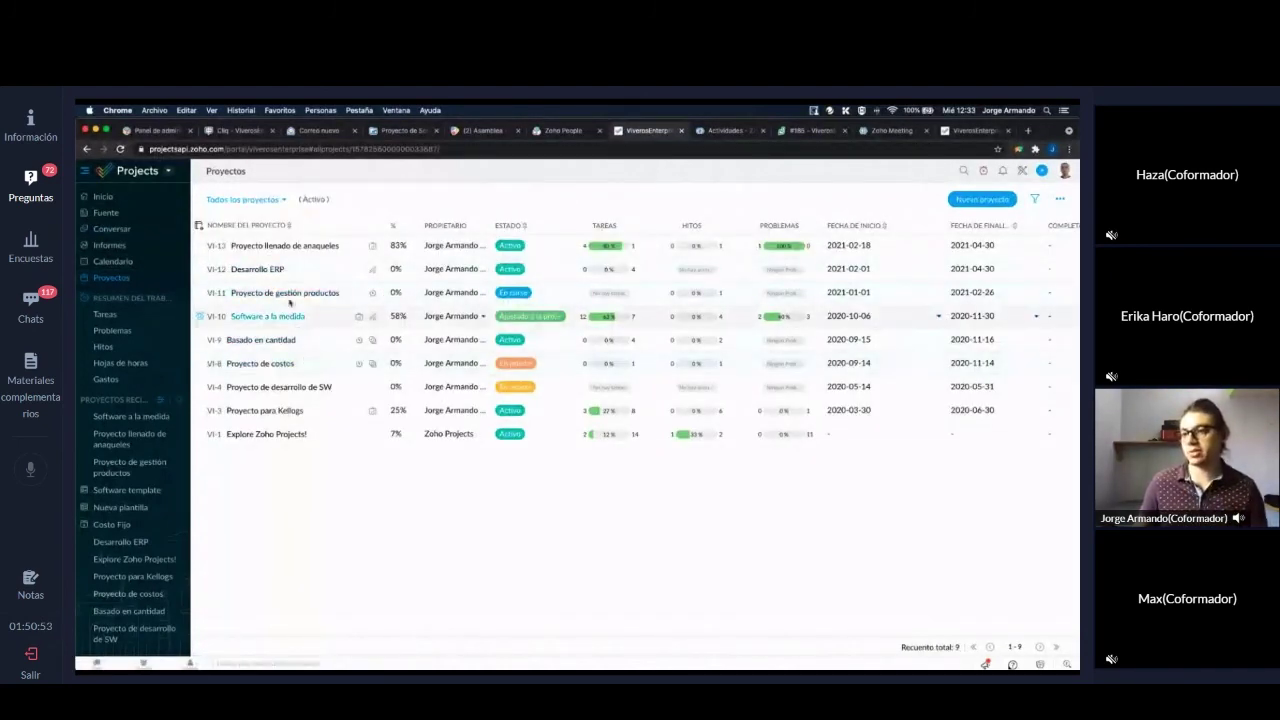
{"action": "left_click", "coordinate": [276, 318]}
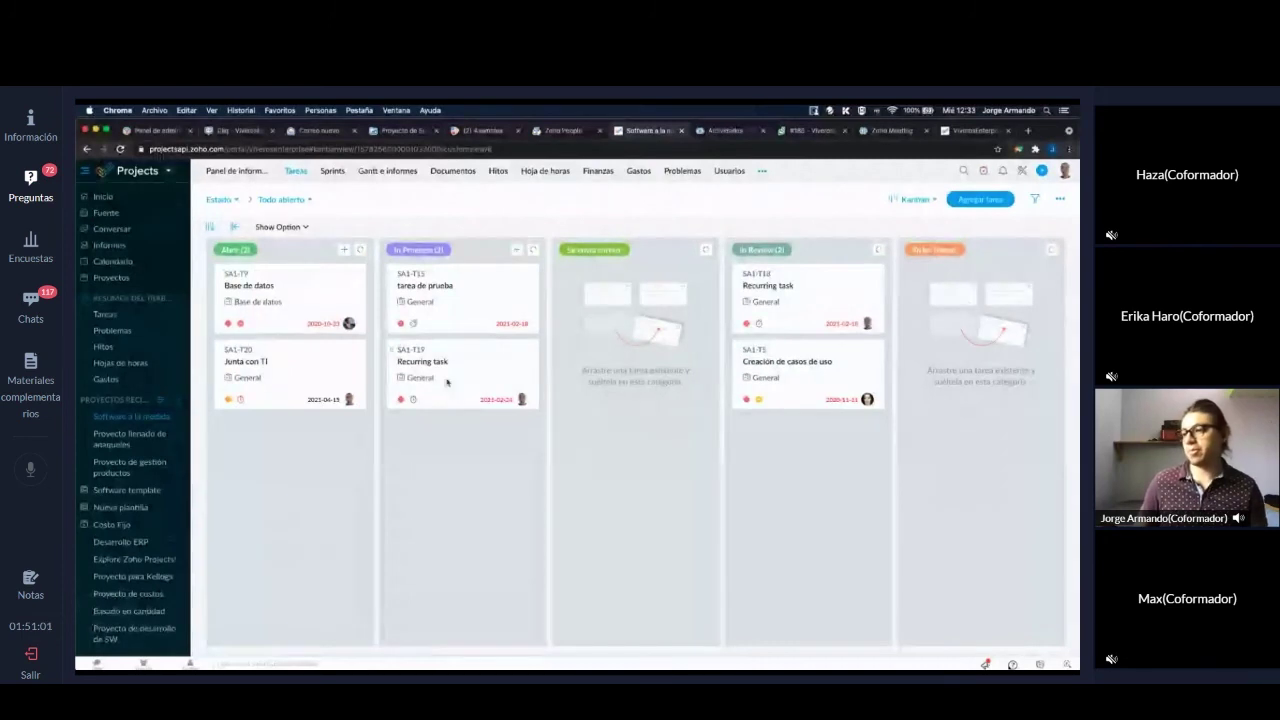
{"action": "scroll", "coordinate": [466, 376], "scroll_direction": "up", "scroll_amount": 5}
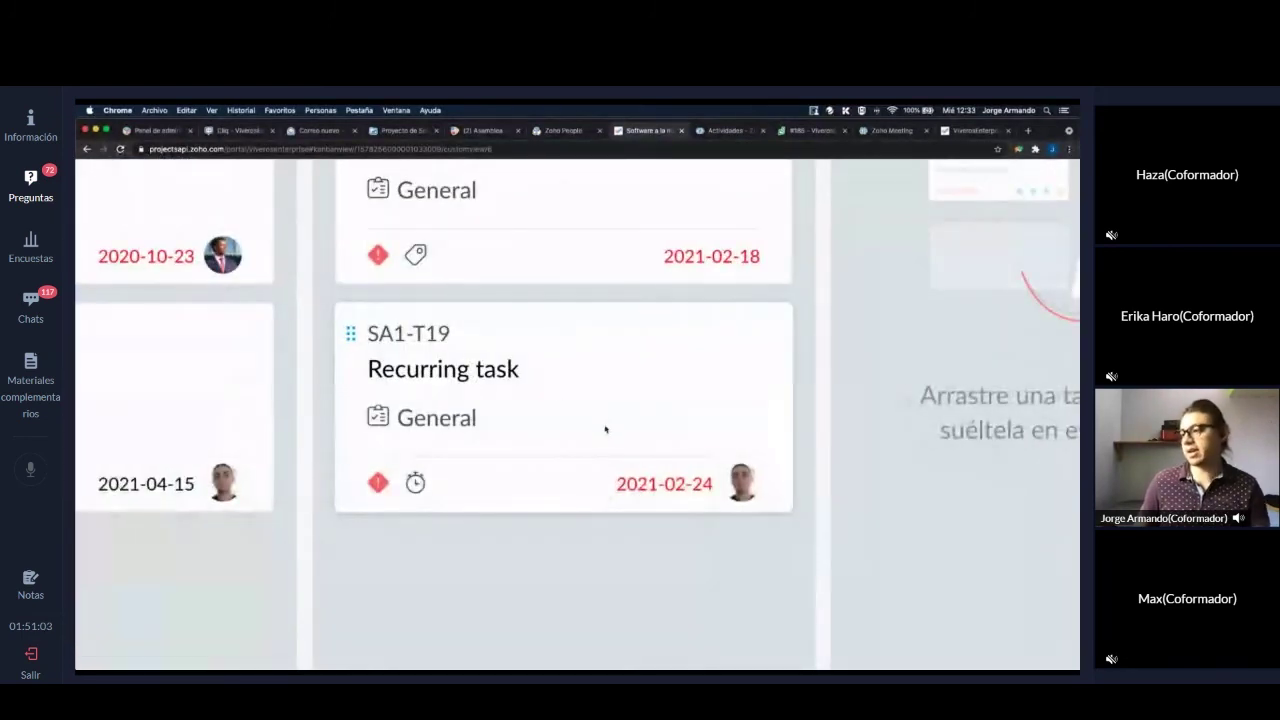
{"action": "left_click", "coordinate": [465, 358]}
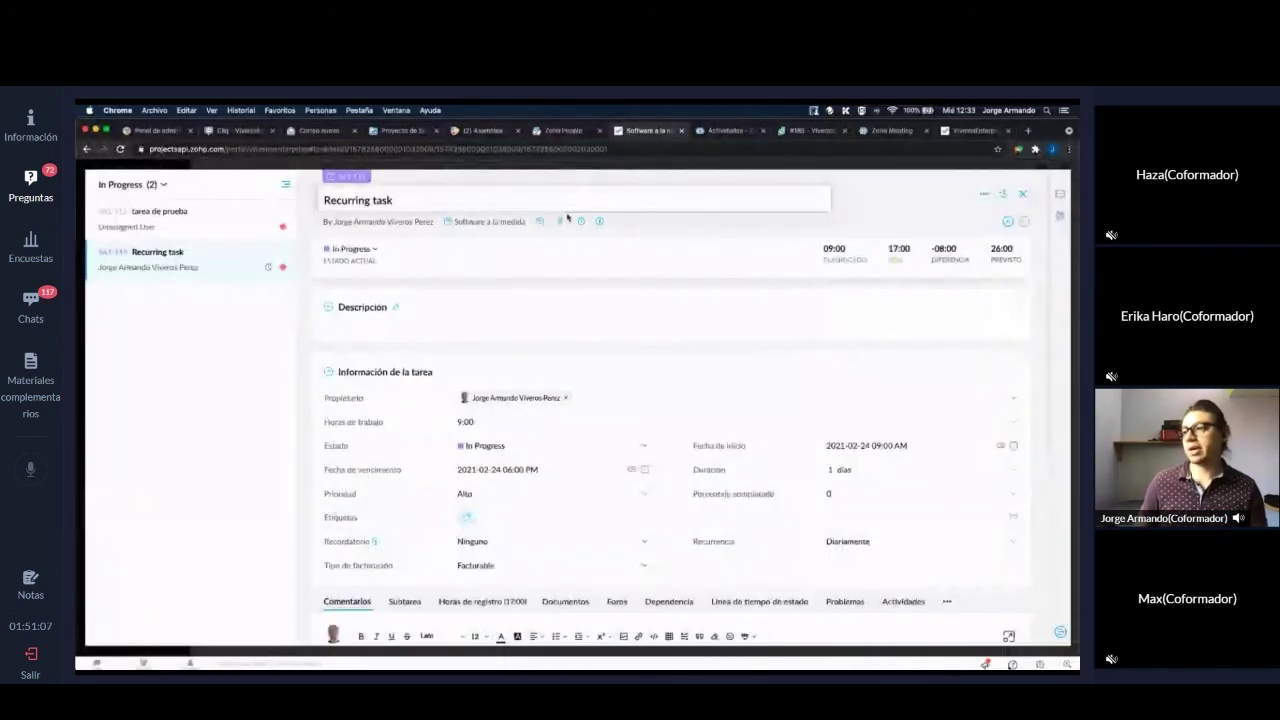
- Request a timer start on Recurring task and examine the timer already running for another task
{"action": "scroll", "coordinate": [590, 224], "scroll_direction": "up", "scroll_amount": 5}
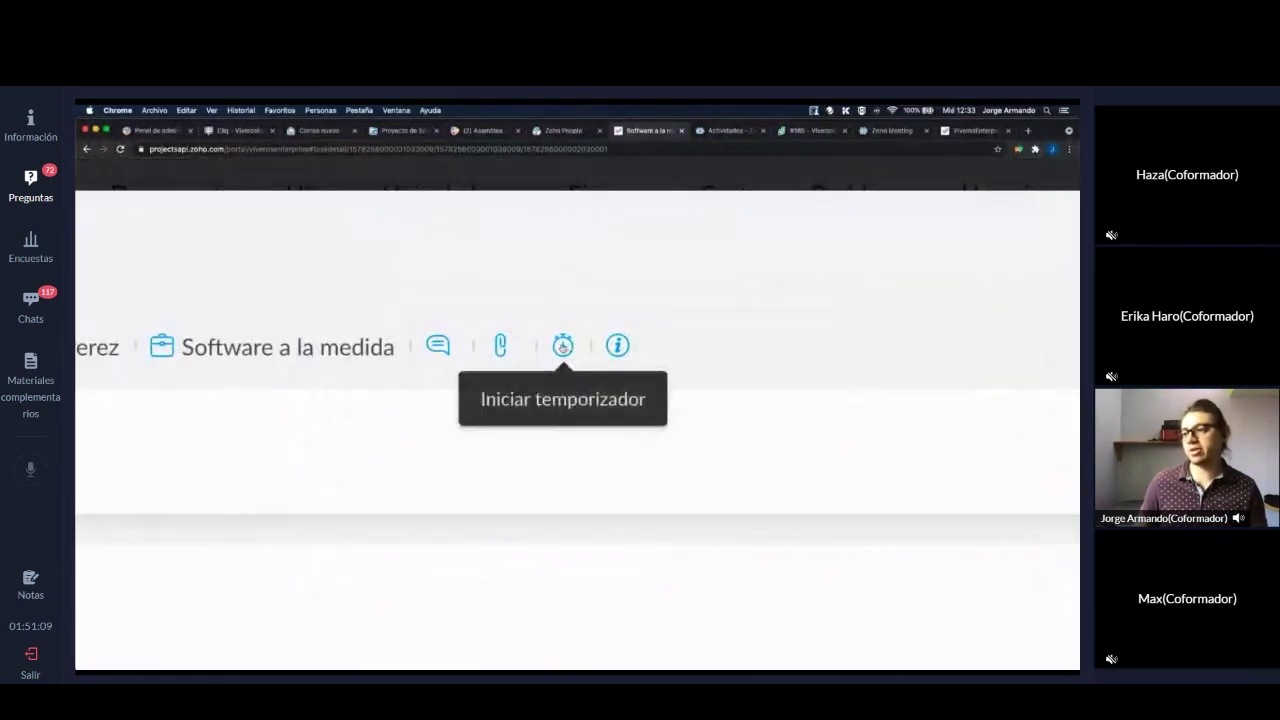
{"action": "left_click", "coordinate": [581, 221]}
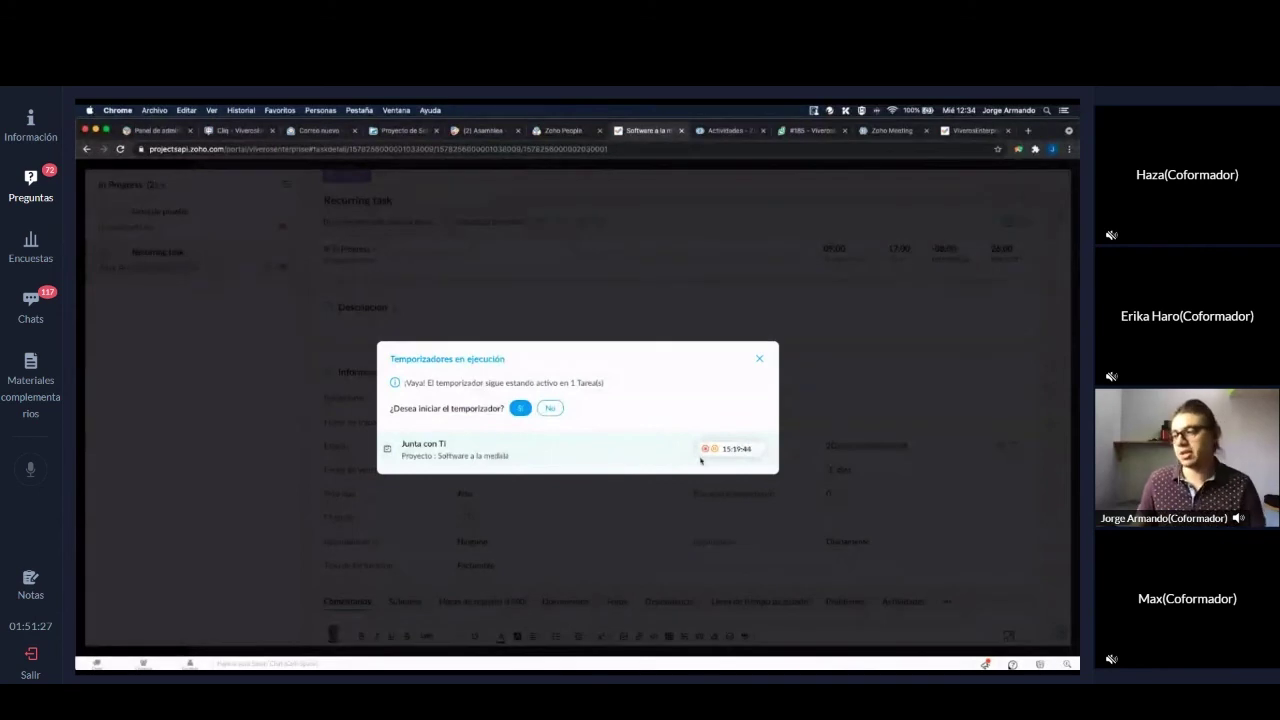
{"action": "key", "text": "super+plus"}
{"action": "key", "text": "super+plus"}
{"action": "key", "text": "super+plus"}
{"action": "key", "text": "super+plus"}
{"action": "key", "text": "super+plus"}
{"action": "key", "text": "super+plus"}
{"action": "key", "text": "super+minus"}
{"action": "key", "text": "super+minus"}
{"action": "key", "text": "super+minus"}
{"action": "key", "text": "super+minus"}
{"action": "key", "text": "super+minus"}
{"action": "key", "text": "super+minus"}
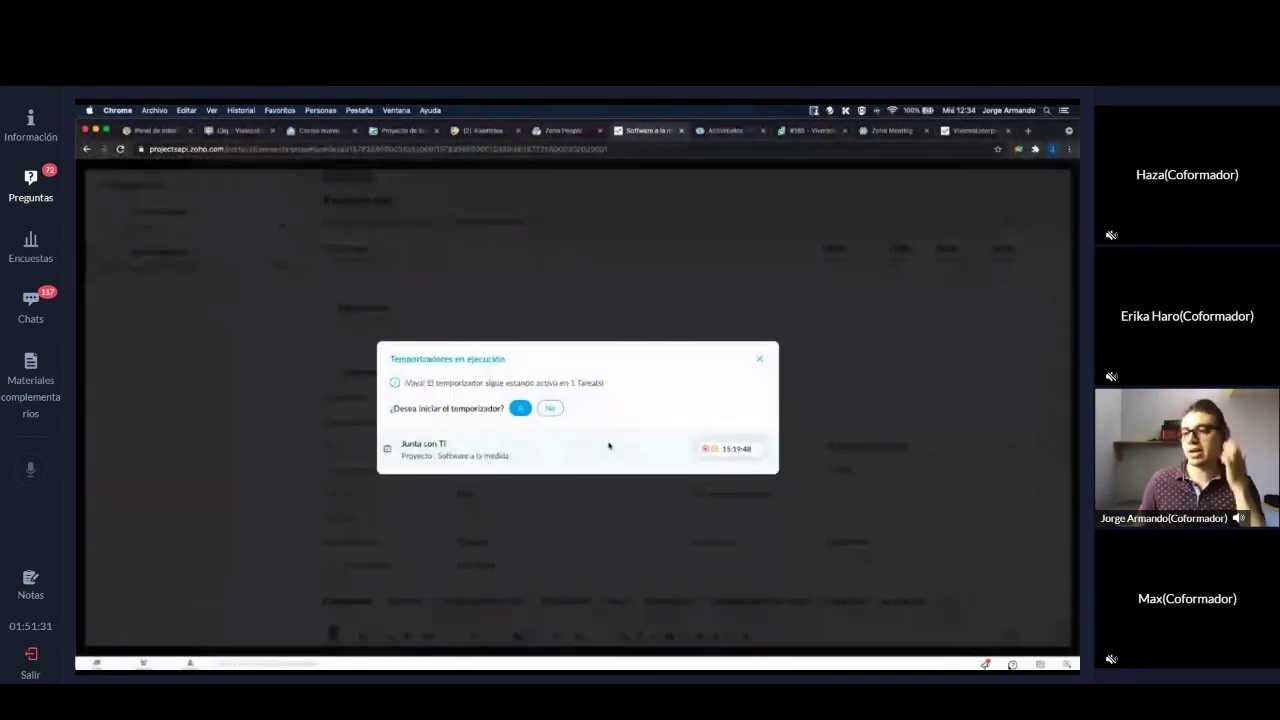
- Stop the Junta con TI timer, save its log details as Facturable, and close the Recurring task details
{"action": "left_click", "coordinate": [706, 449]}
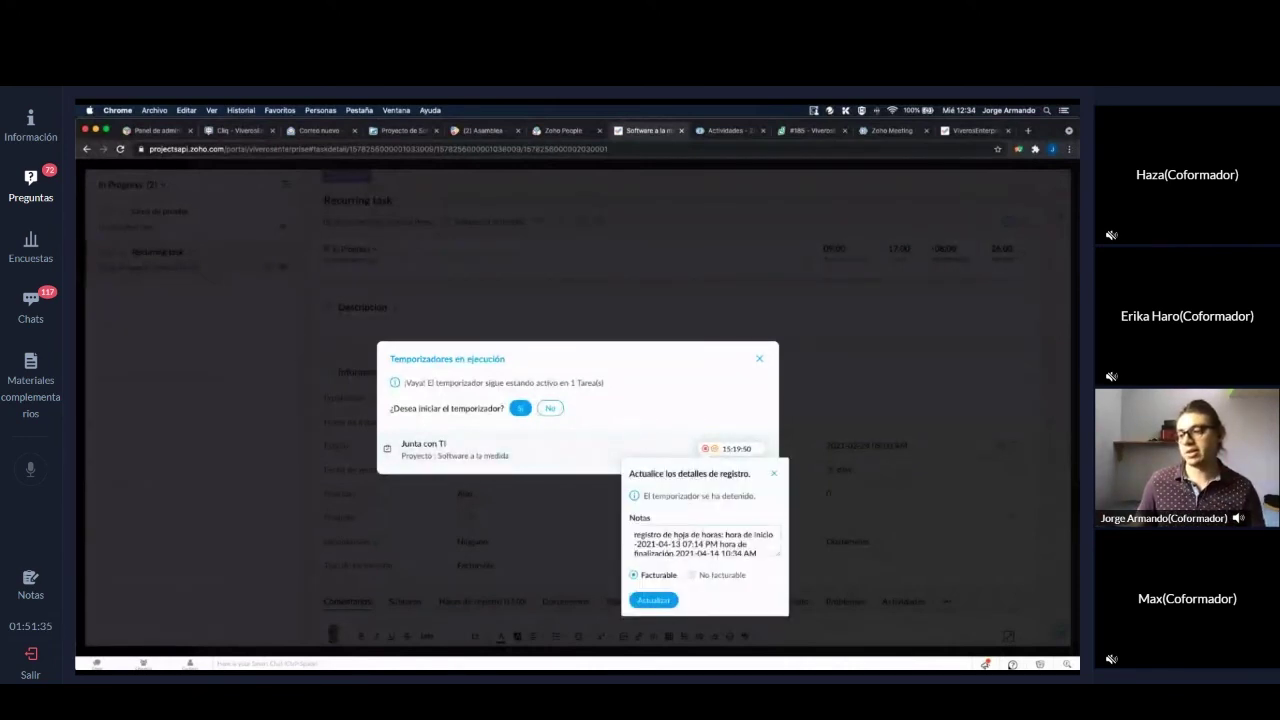
{"action": "scroll", "coordinate": [669, 553], "scroll_direction": "up", "scroll_amount": 5}
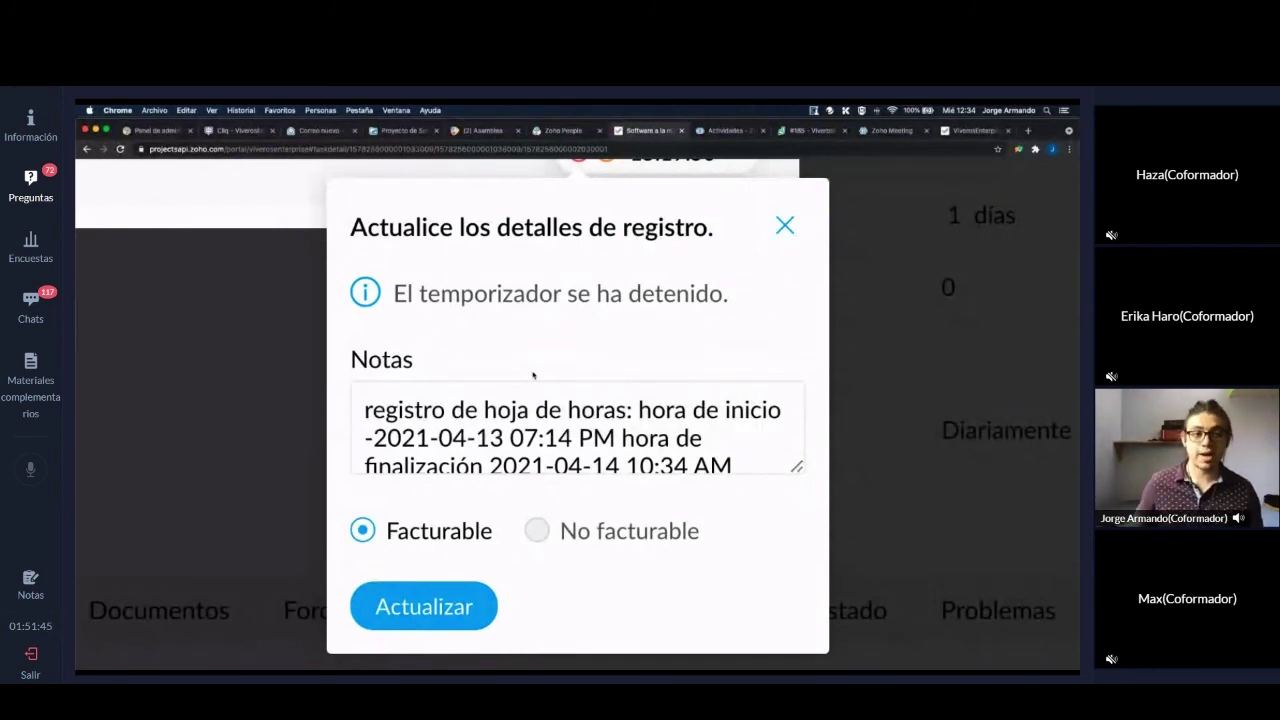
{"action": "left_click", "coordinate": [446, 609]}
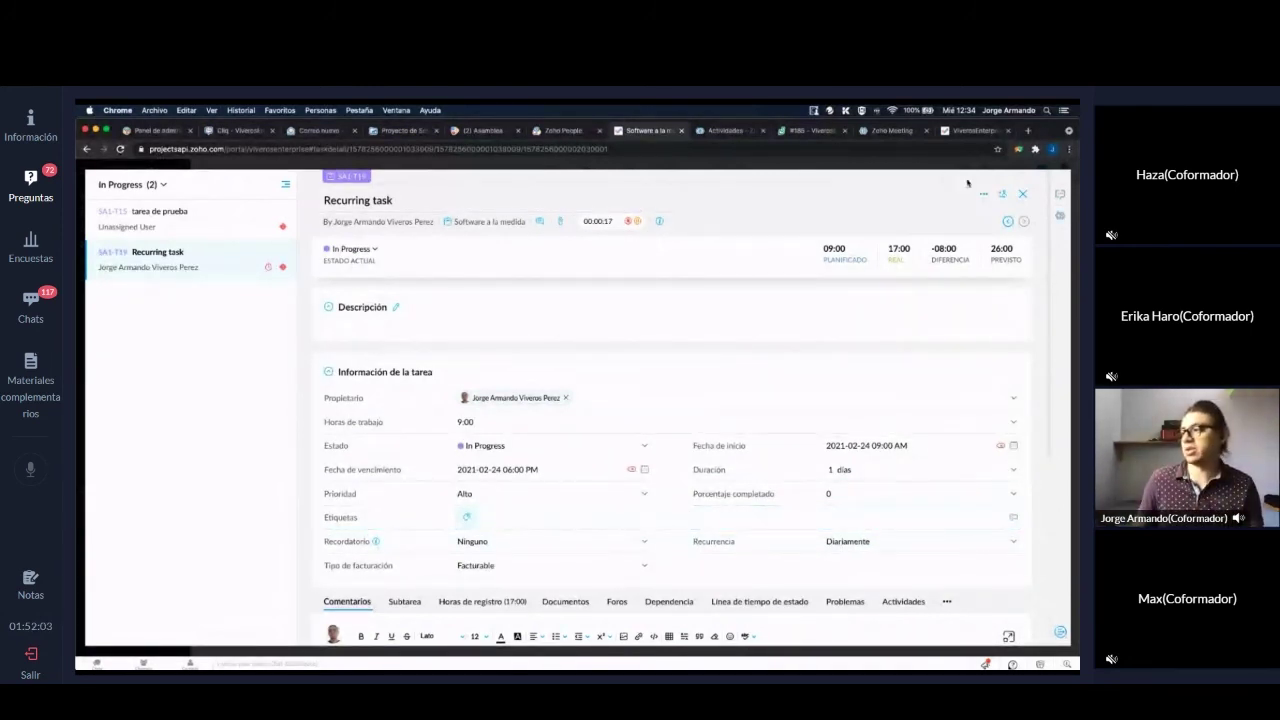
{"action": "left_click", "coordinate": [1023, 194]}
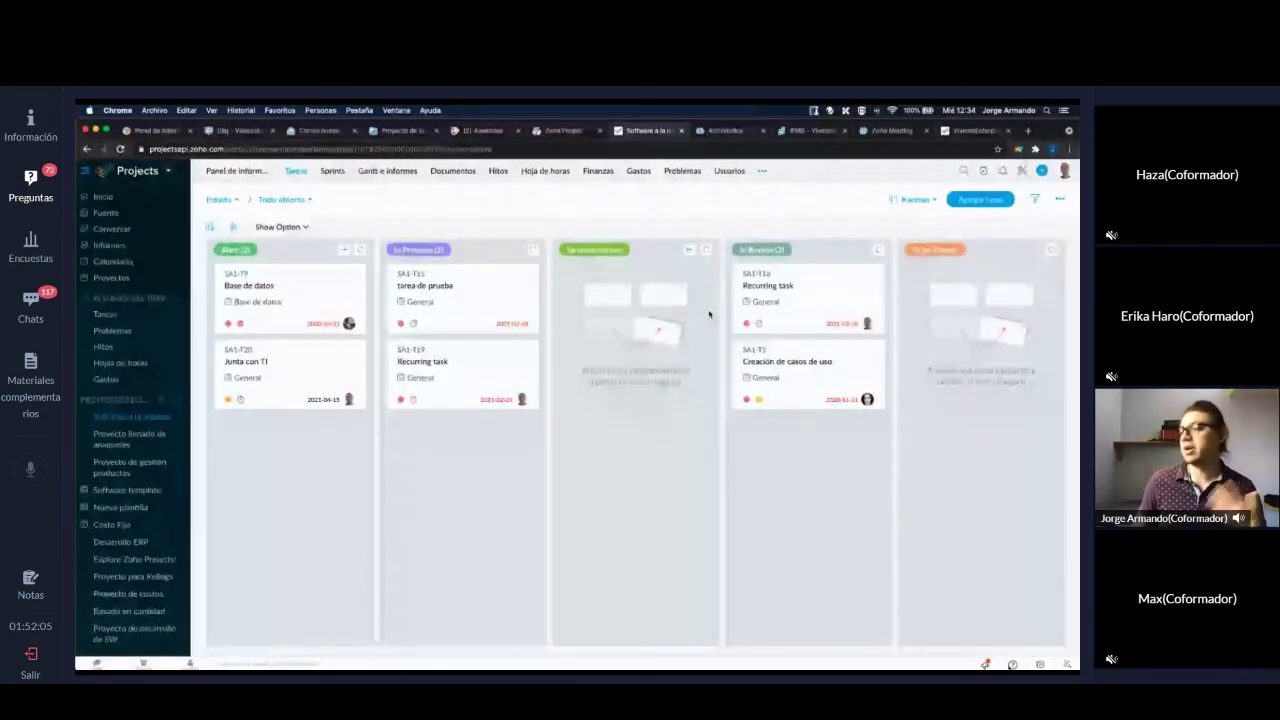
- Open tarea de prueba, examine its Zoho Meeting options for meeting now or scheduling, and return to the task board
{"action": "left_click", "coordinate": [463, 287]}
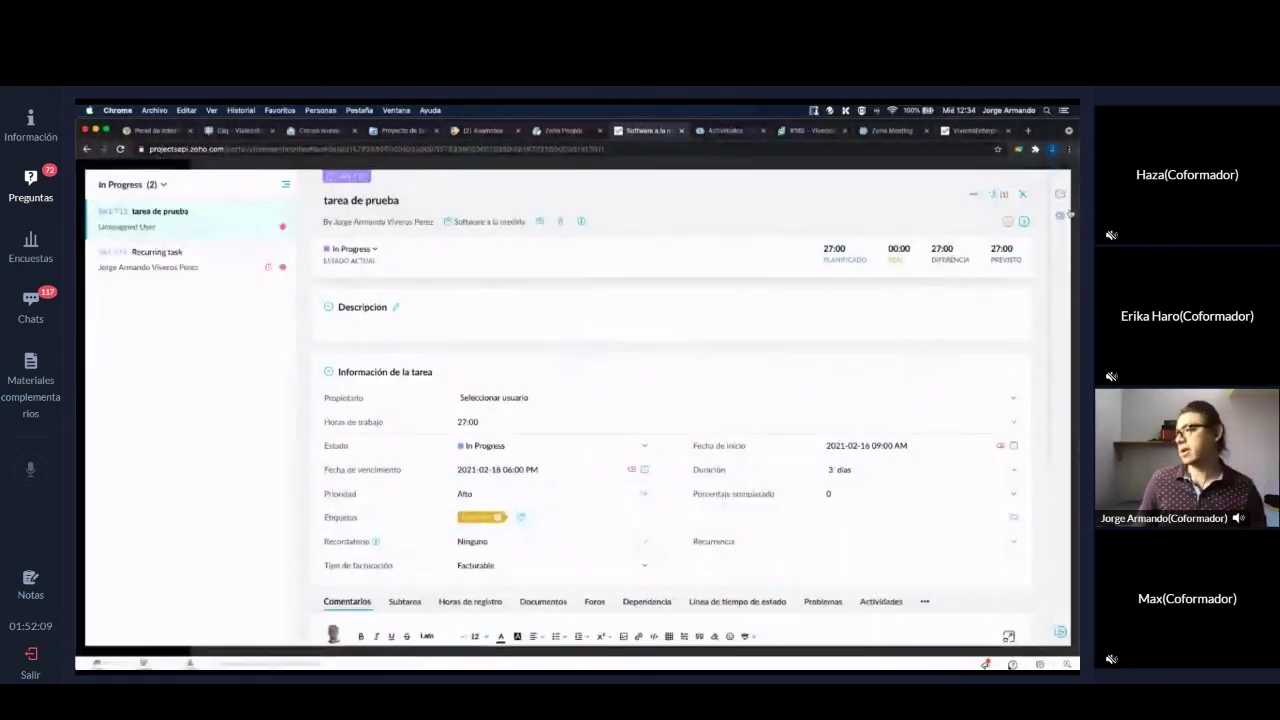
{"action": "scroll", "coordinate": [1070, 213], "scroll_direction": "up", "scroll_amount": 5}
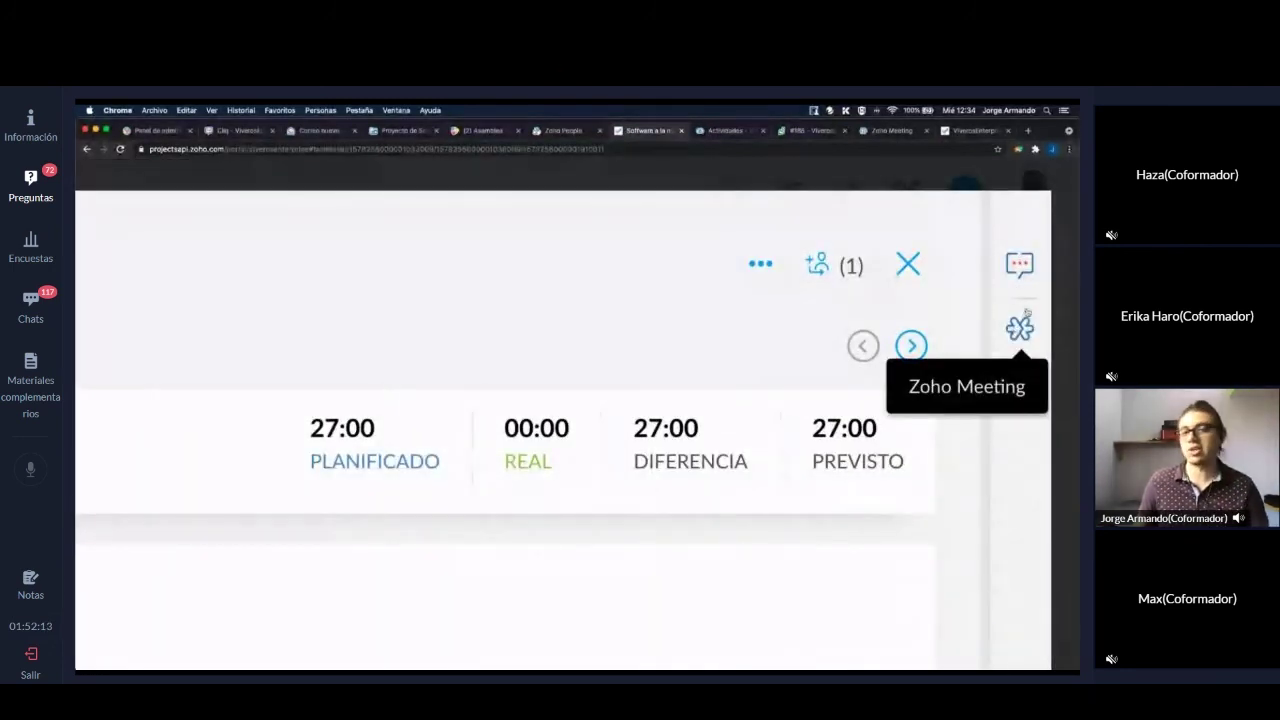
{"action": "left_click", "coordinate": [1015, 272]}
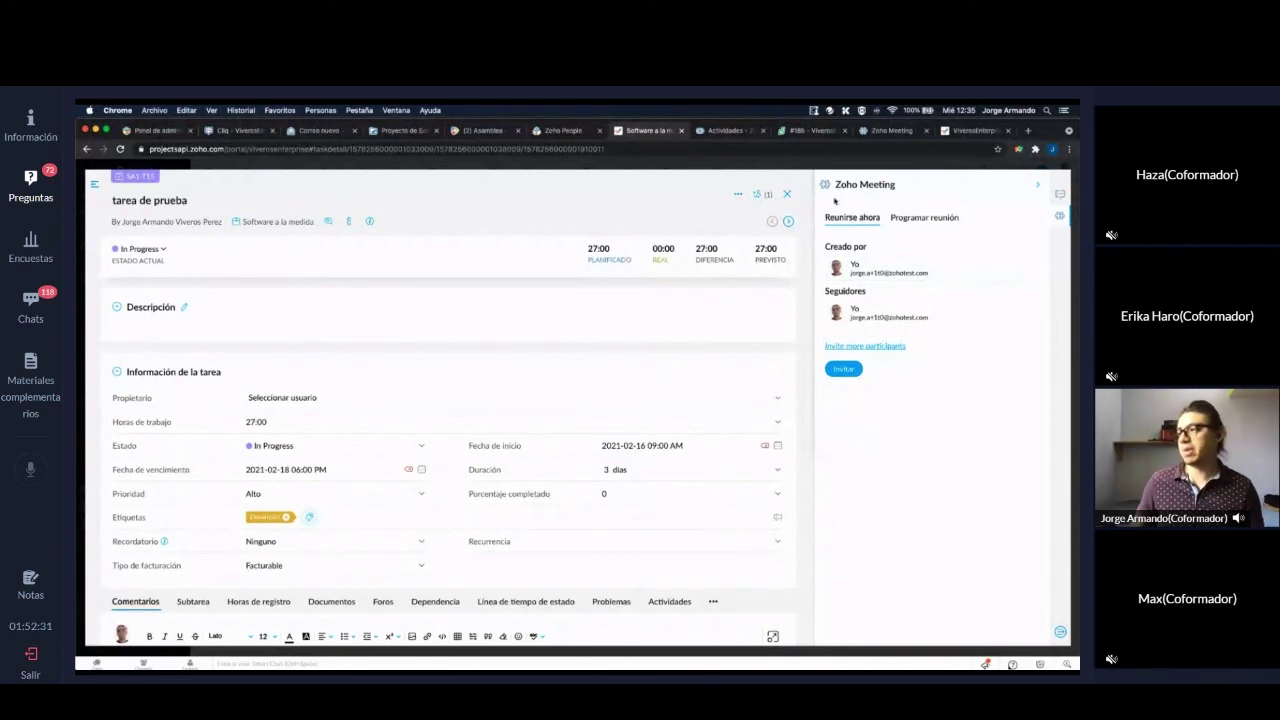
{"action": "left_click", "coordinate": [786, 196]}
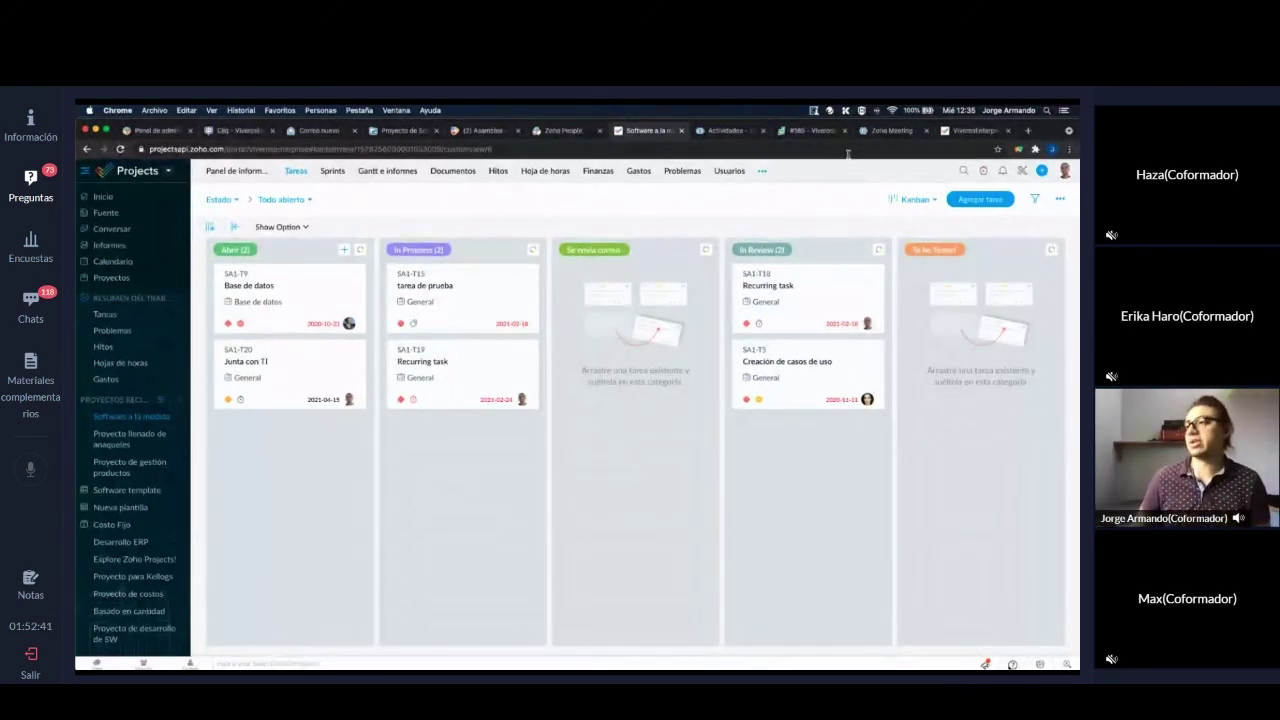
- Switch to Zoho Meeting briefly, then to Zoho CRM, and examine the contact list and the built-in chat bar
{"action": "left_click", "coordinate": [885, 130]}
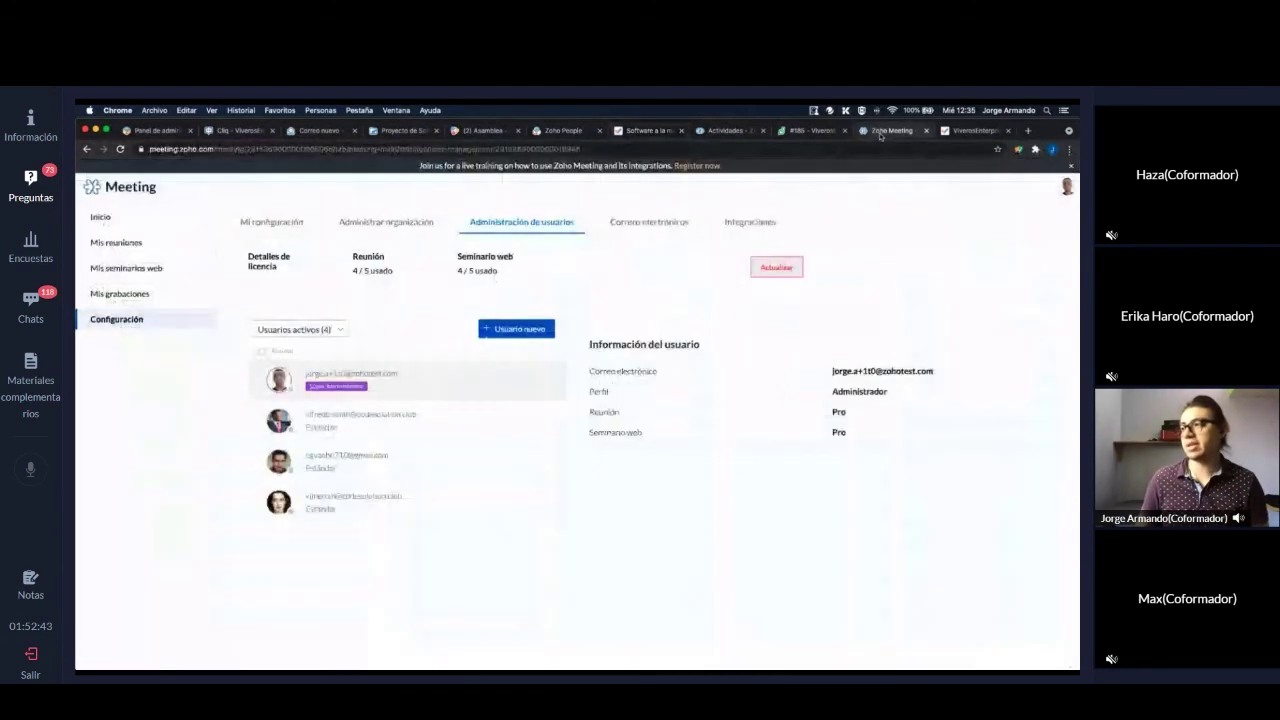
{"action": "left_click", "coordinate": [727, 130]}
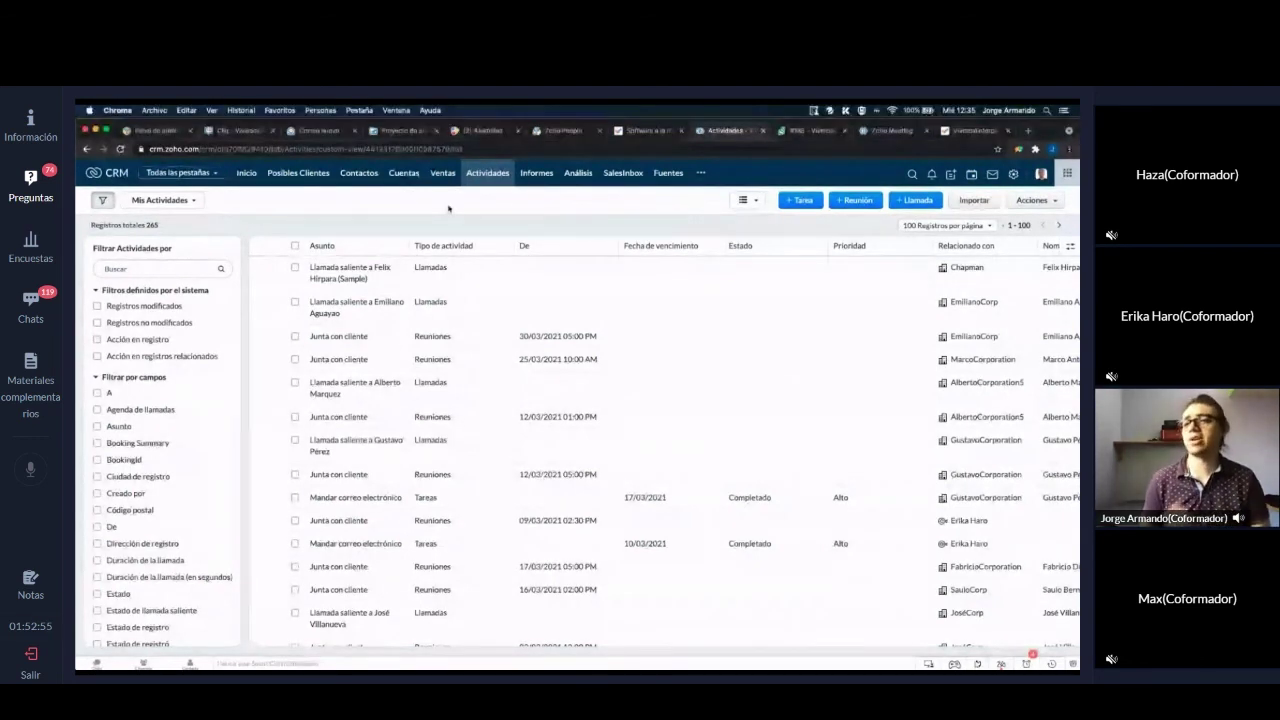
{"action": "left_click", "coordinate": [350, 175]}
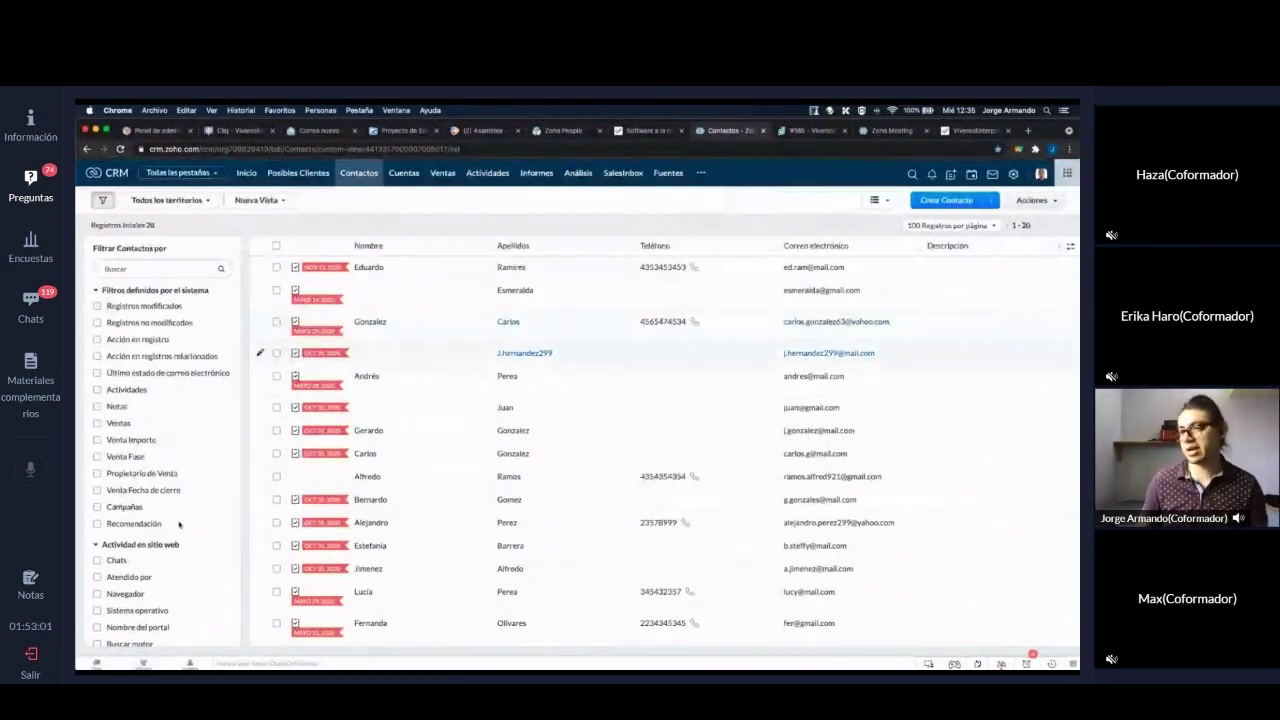
{"action": "scroll", "coordinate": [115, 660], "scroll_direction": "up", "scroll_amount": 5}
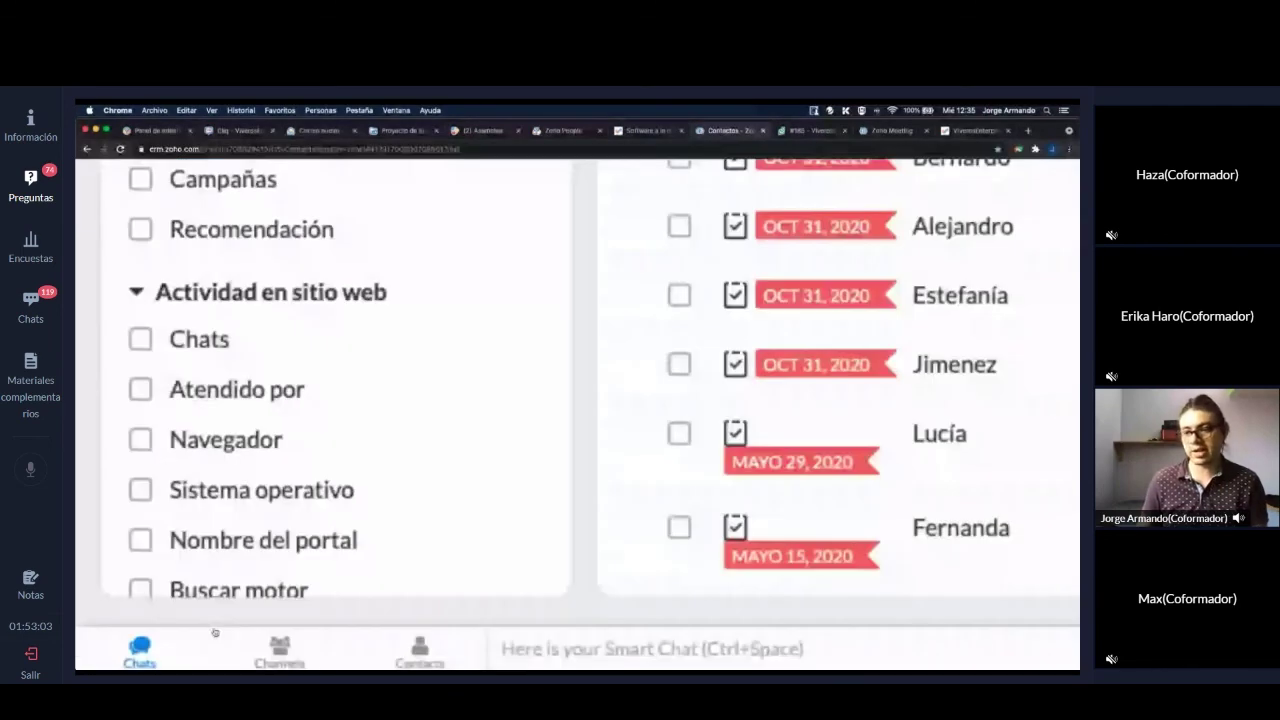
{"action": "scroll", "coordinate": [295, 663], "scroll_direction": "down", "scroll_amount": 5}
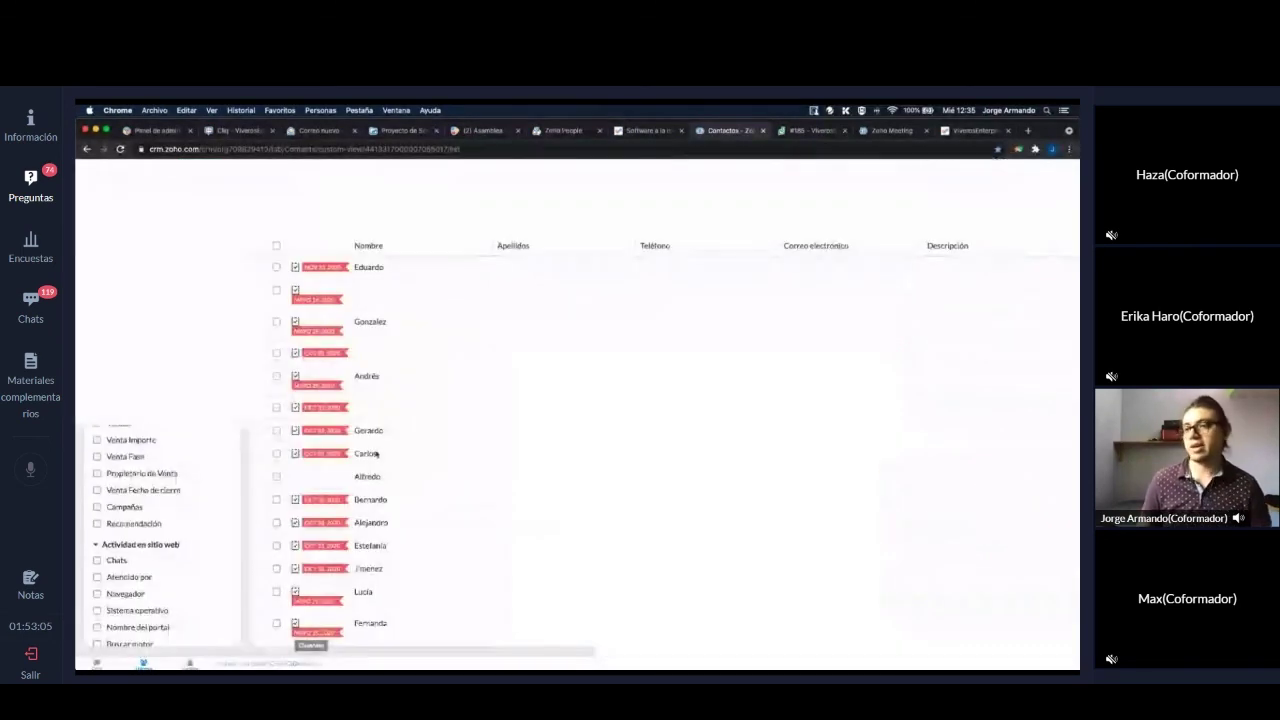
{"action": "scroll", "coordinate": [470, 316], "scroll_direction": "down", "scroll_amount": 3}
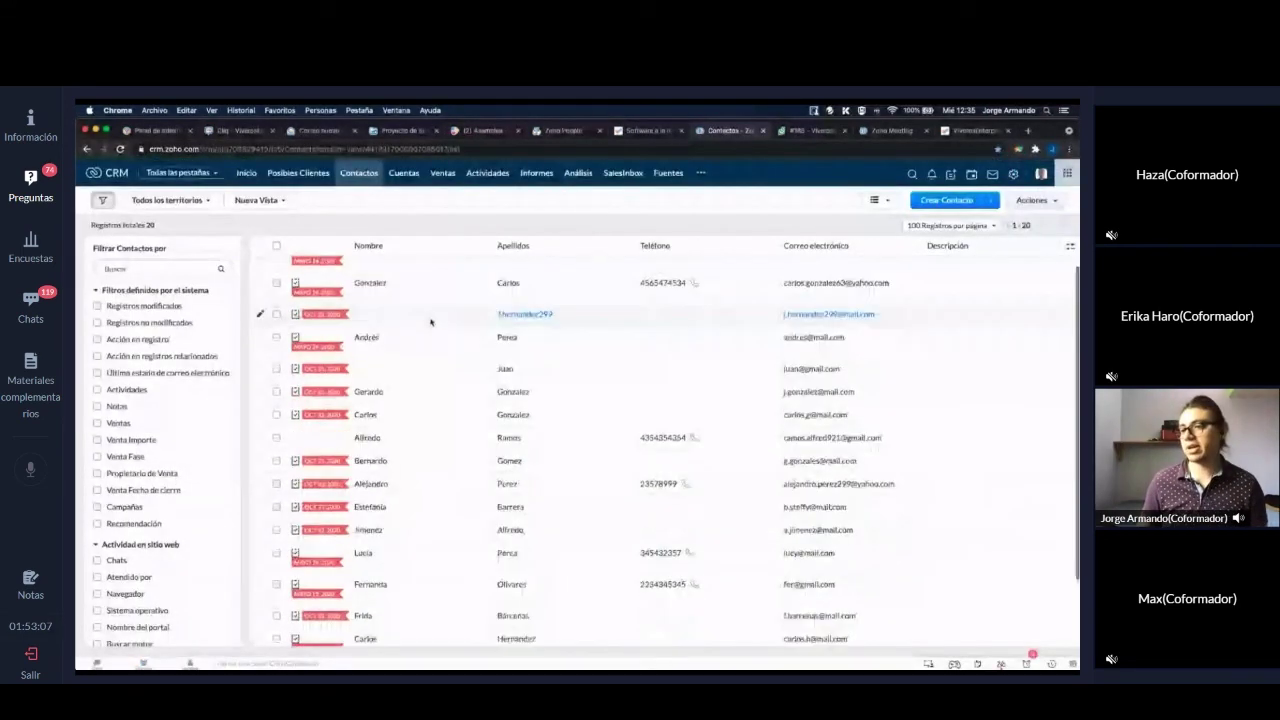
{"action": "scroll", "coordinate": [436, 368], "scroll_direction": "down", "scroll_amount": 1}
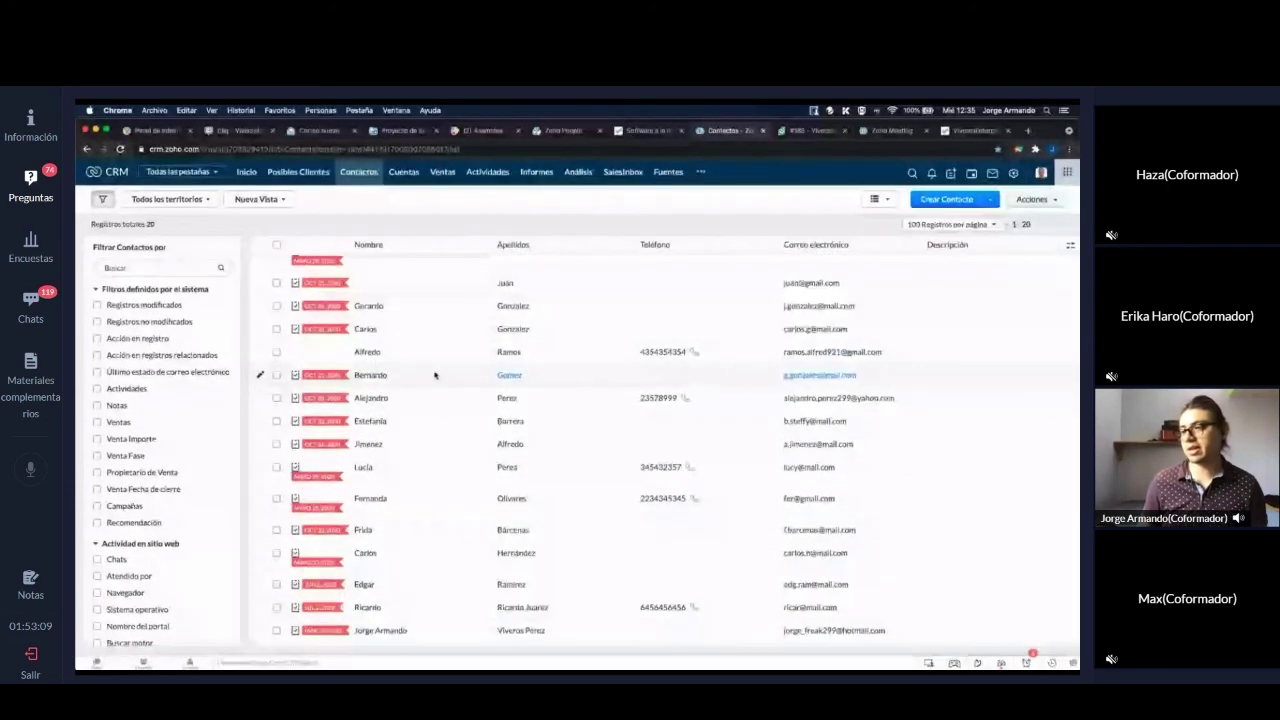
- Open the AlejandroCorp contact's record and examine its Zoho Desk tickets, including statistics, statuses, priorities and owners
{"action": "left_click", "coordinate": [367, 401]}
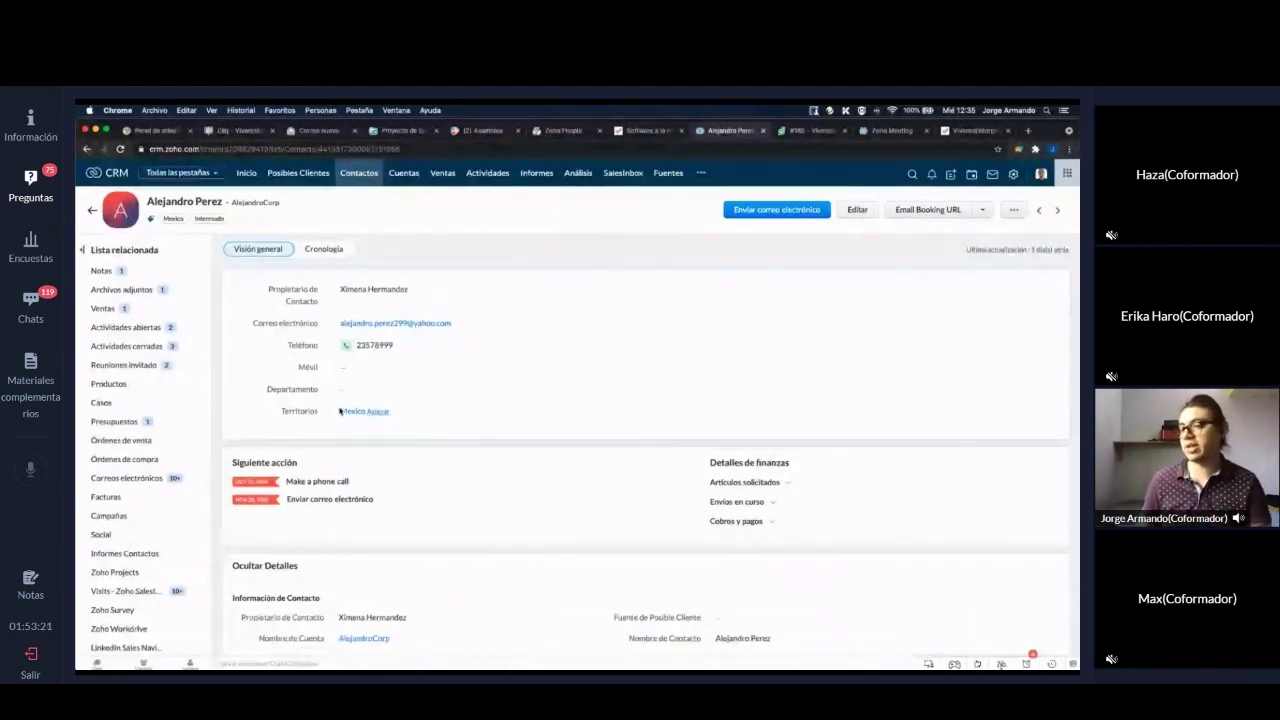
{"action": "scroll", "coordinate": [143, 480], "scroll_direction": "down", "scroll_amount": 5}
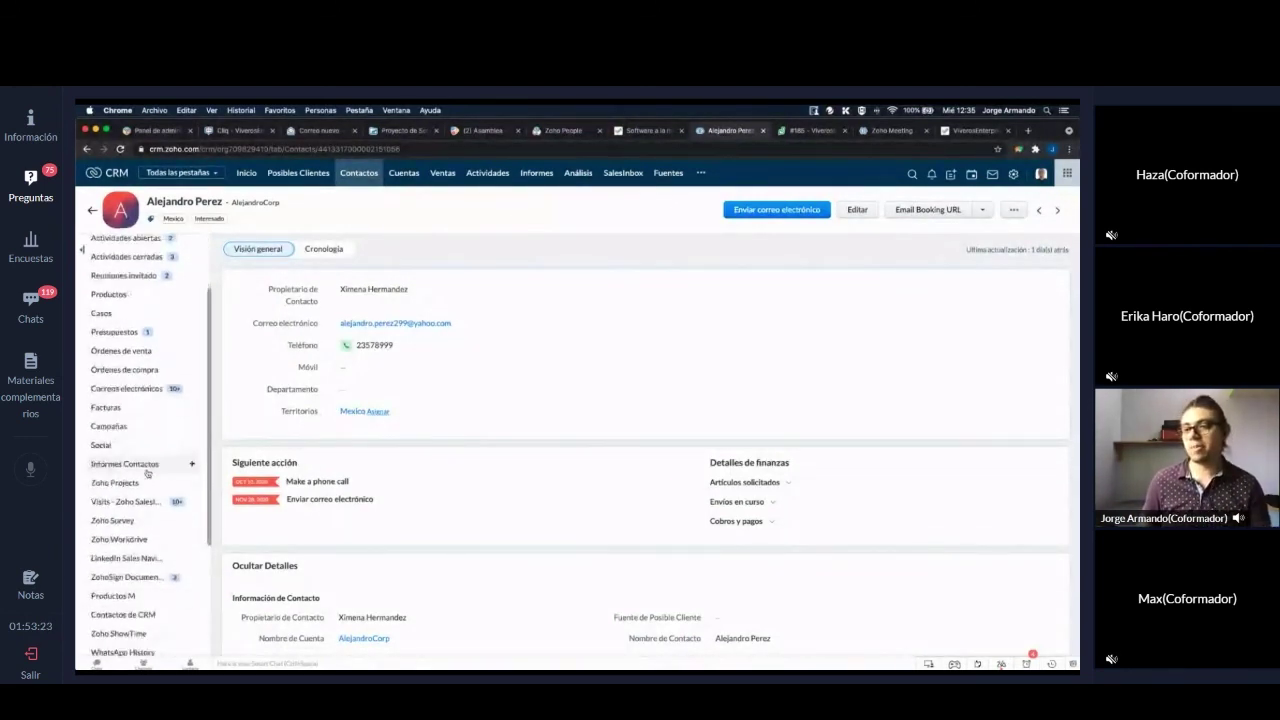
{"action": "left_click", "coordinate": [110, 518]}
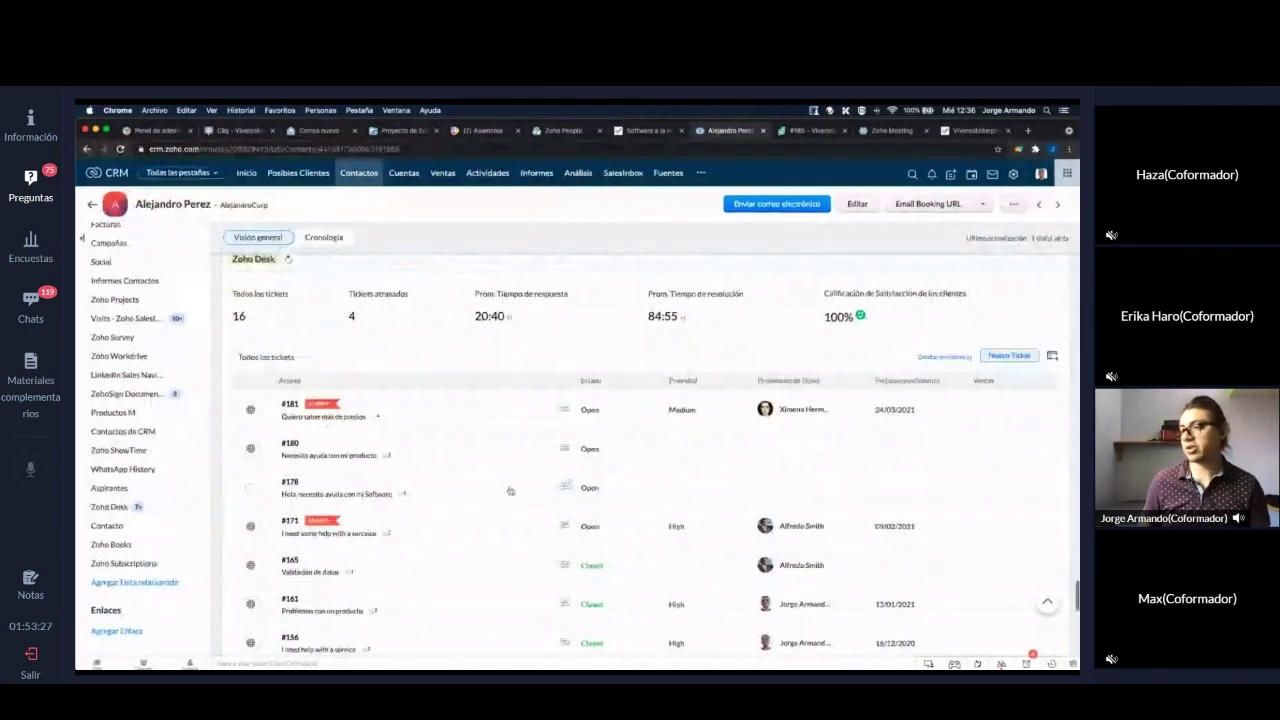
{"action": "scroll", "coordinate": [510, 491], "scroll_direction": "down", "scroll_amount": 3}
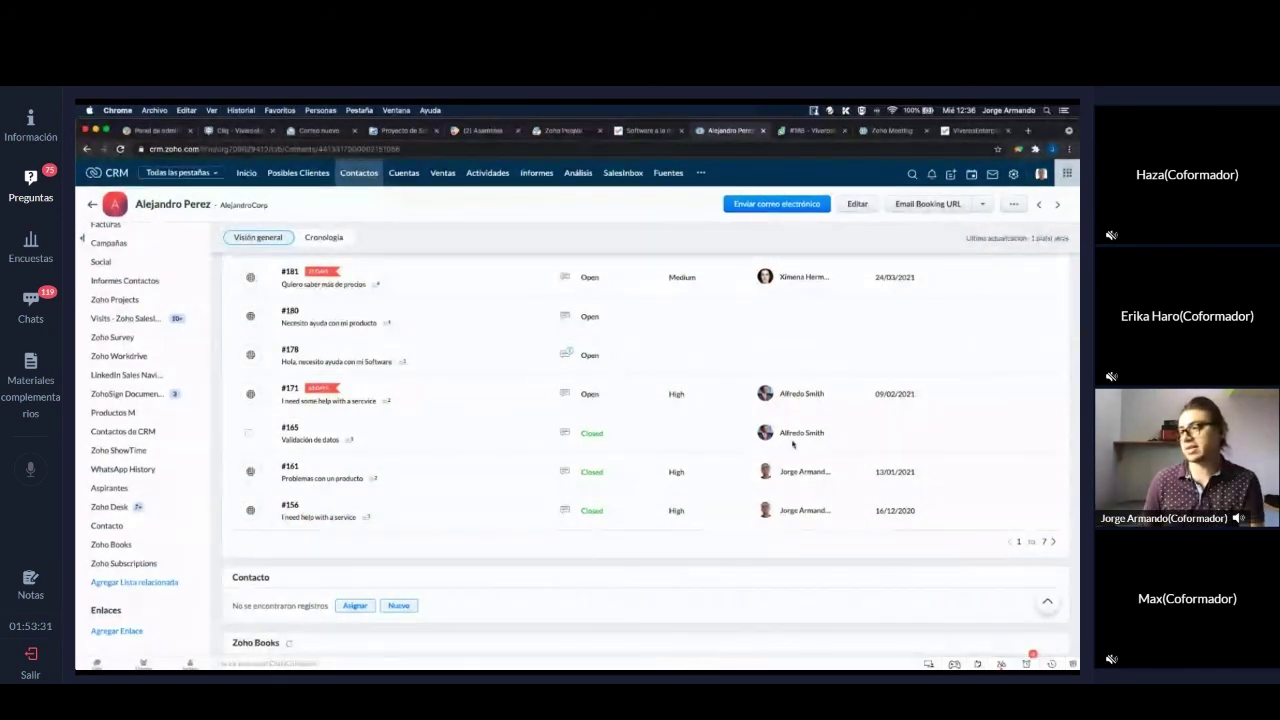
{"action": "scroll", "coordinate": [793, 445], "scroll_direction": "up", "scroll_amount": 5}
{"action": "scroll", "coordinate": [566, 409], "scroll_direction": "up", "scroll_amount": 3}
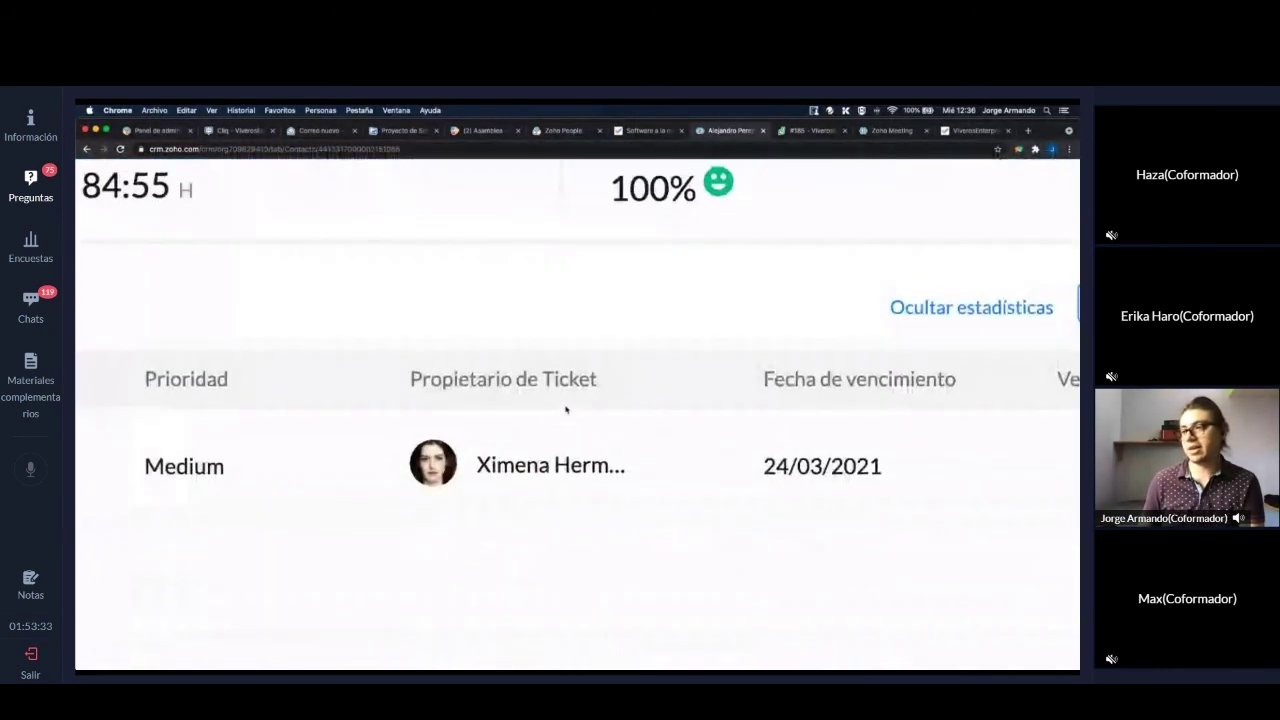
{"action": "scroll", "coordinate": [566, 409], "scroll_direction": "down", "scroll_amount": 5}
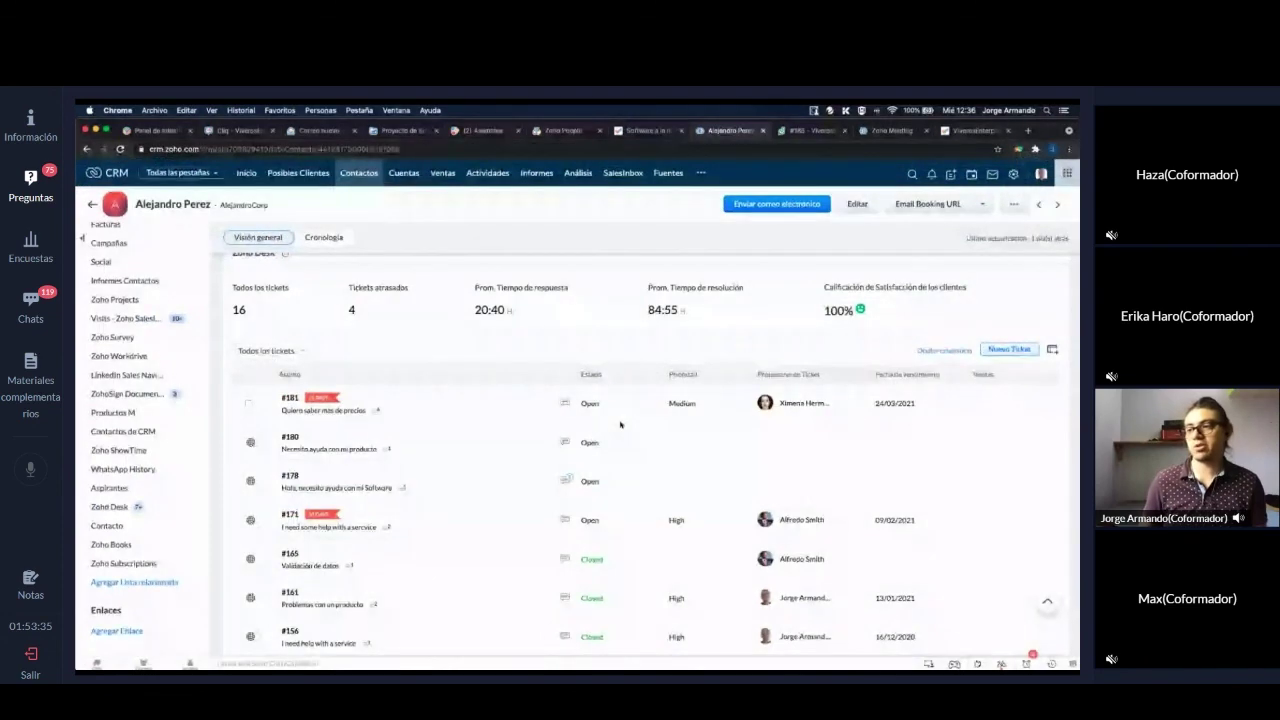
{"action": "scroll", "coordinate": [620, 425], "scroll_direction": "up", "scroll_amount": 4}
{"action": "scroll", "coordinate": [623, 429], "scroll_direction": "up", "scroll_amount": 3}
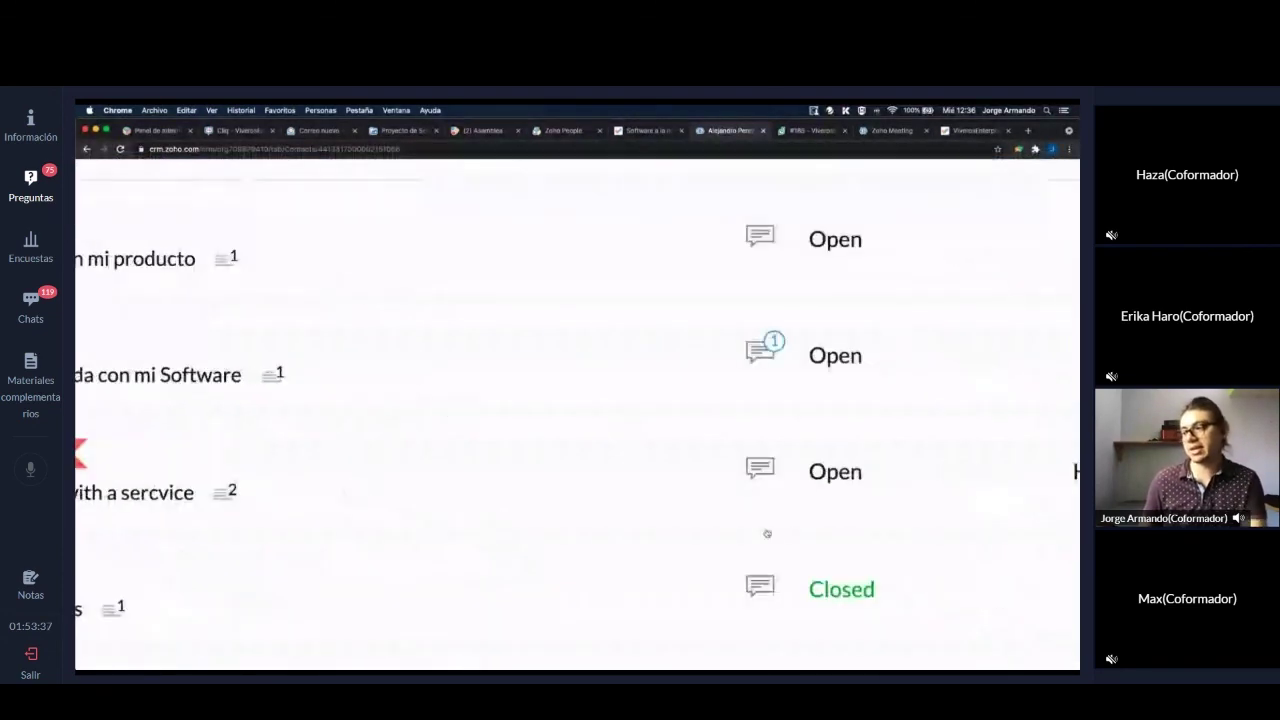
{"action": "scroll", "coordinate": [767, 534], "scroll_direction": "down", "scroll_amount": 5}
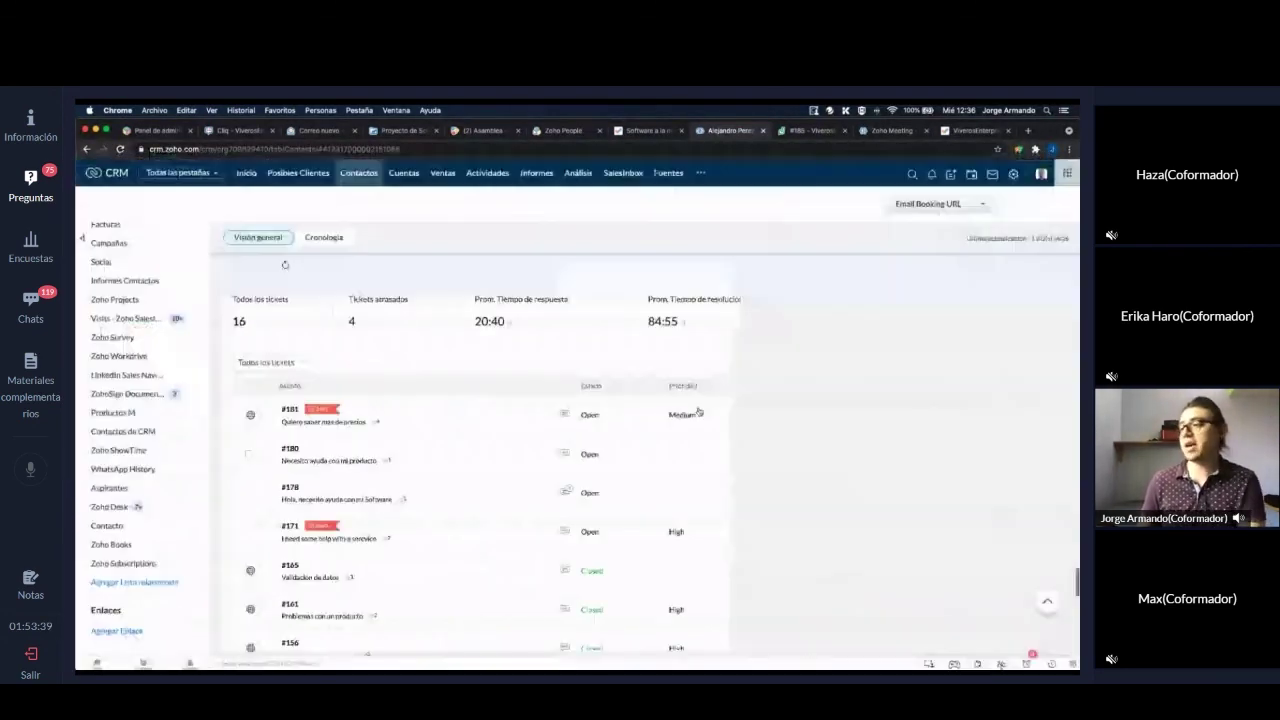
{"action": "scroll", "coordinate": [430, 530], "scroll_direction": "down", "scroll_amount": 2}
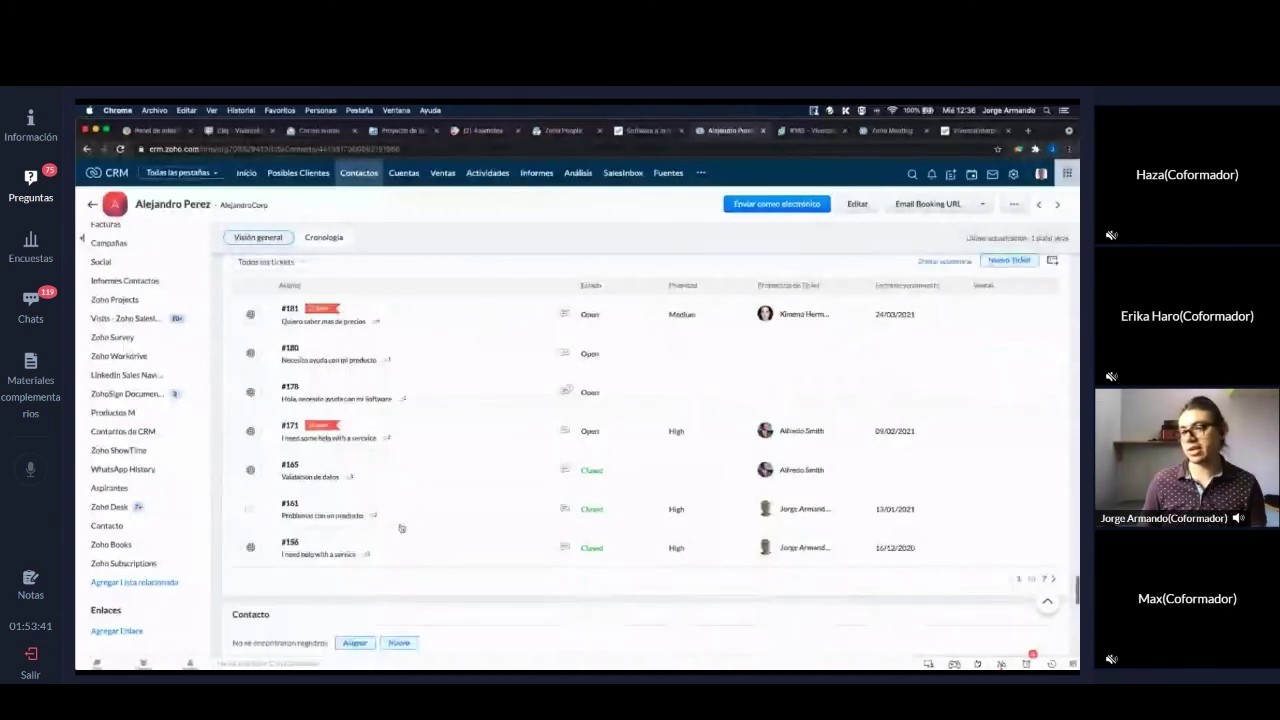
- Read the conversation of the Problemas con un producto ticket, close it, and dismiss the new ticket form
{"action": "left_click", "coordinate": [318, 515]}
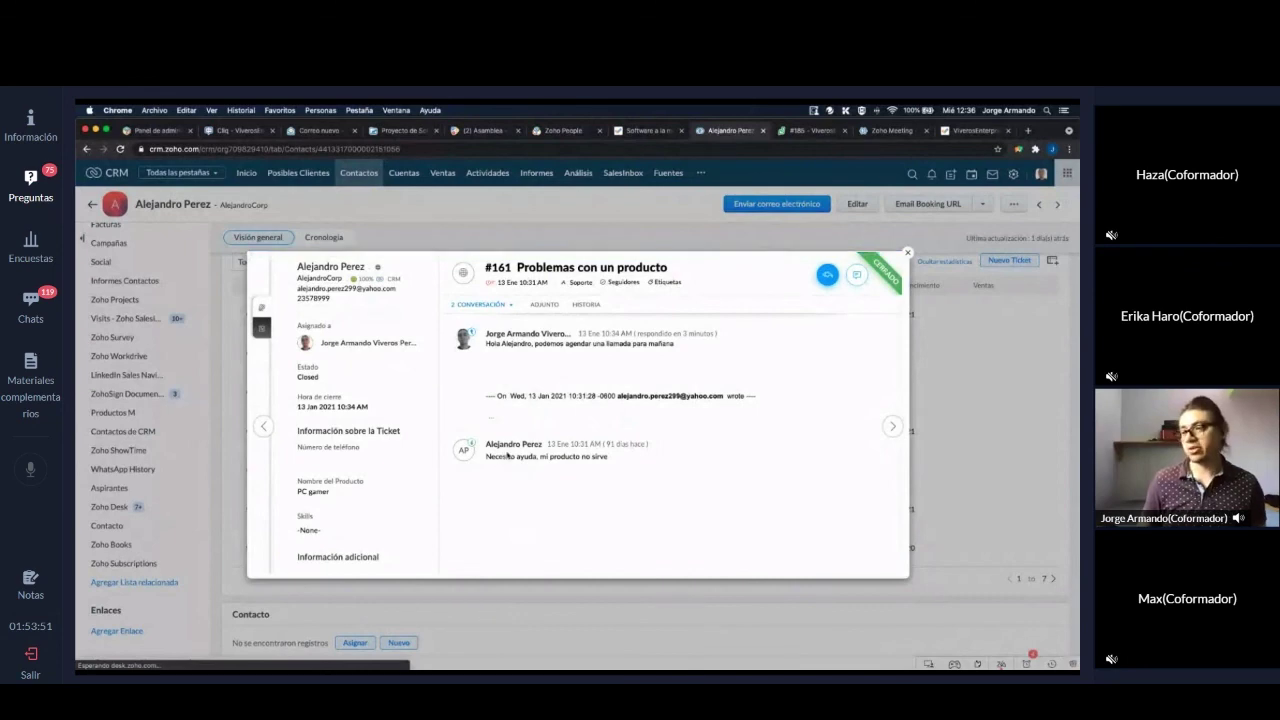
{"action": "scroll", "coordinate": [521, 529], "scroll_direction": "up", "scroll_amount": 5}
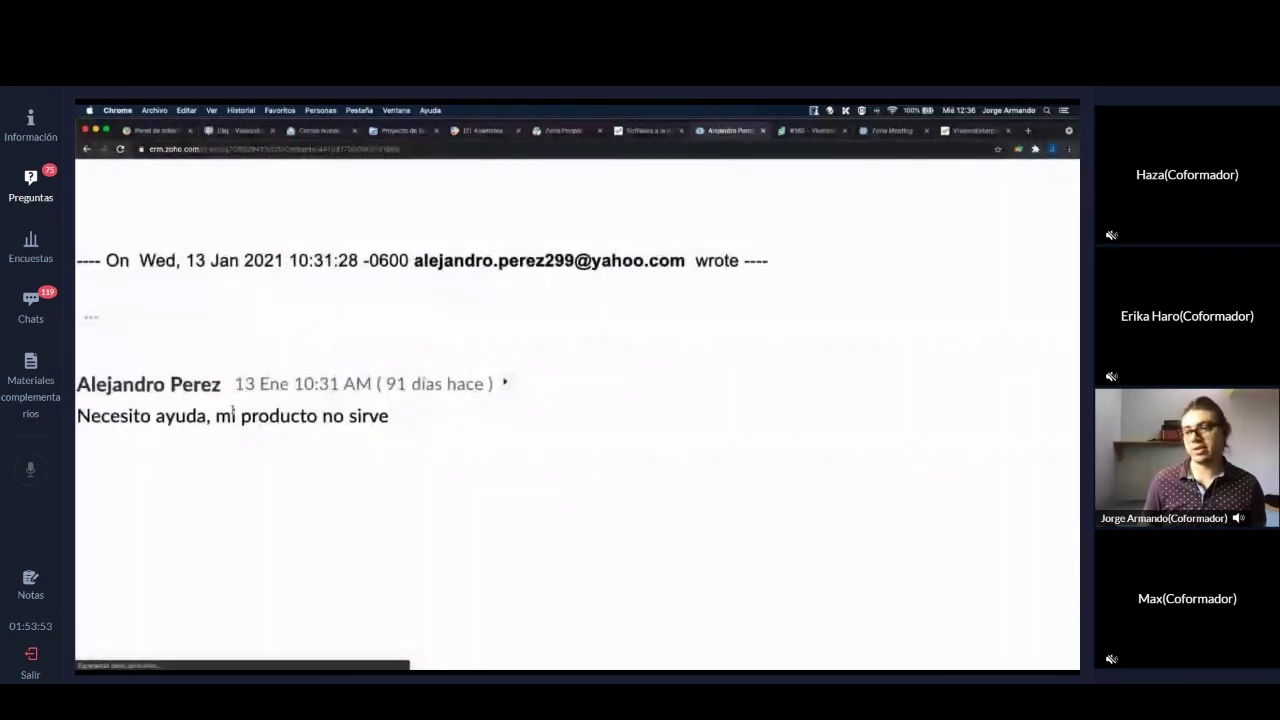
{"action": "scroll", "coordinate": [300, 425], "scroll_direction": "down", "scroll_amount": 5}
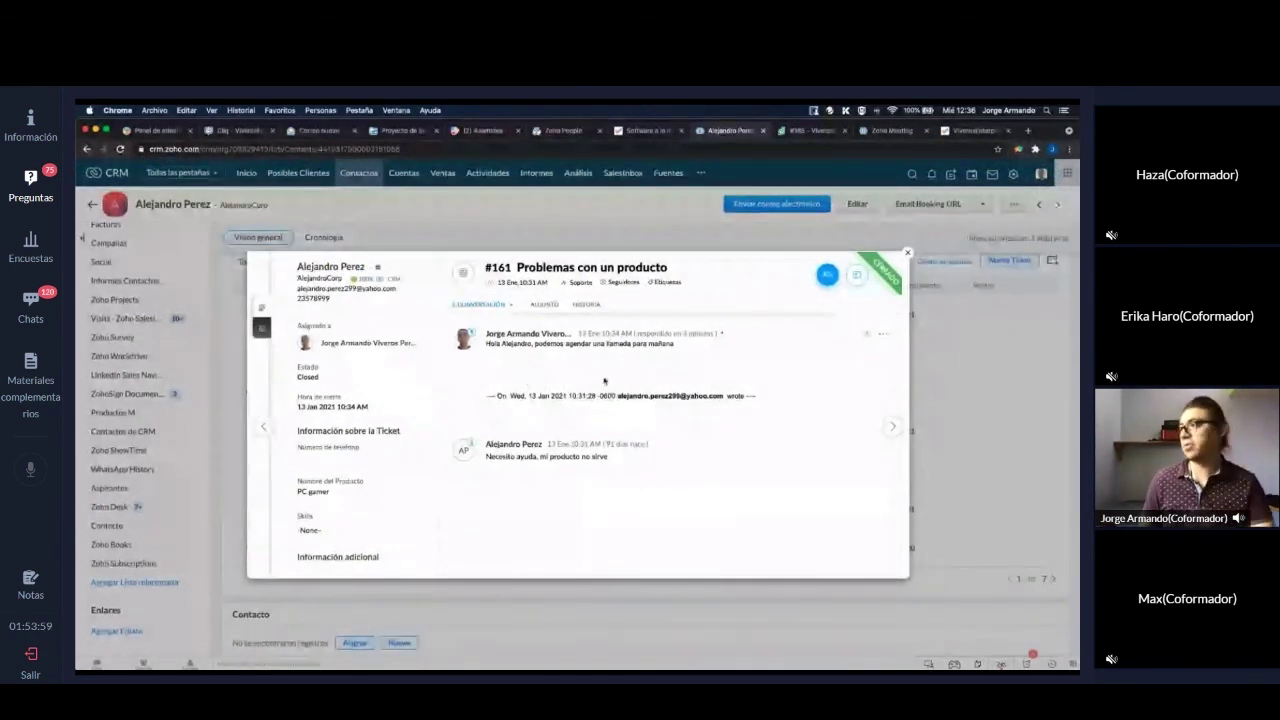
{"action": "left_click", "coordinate": [907, 254]}
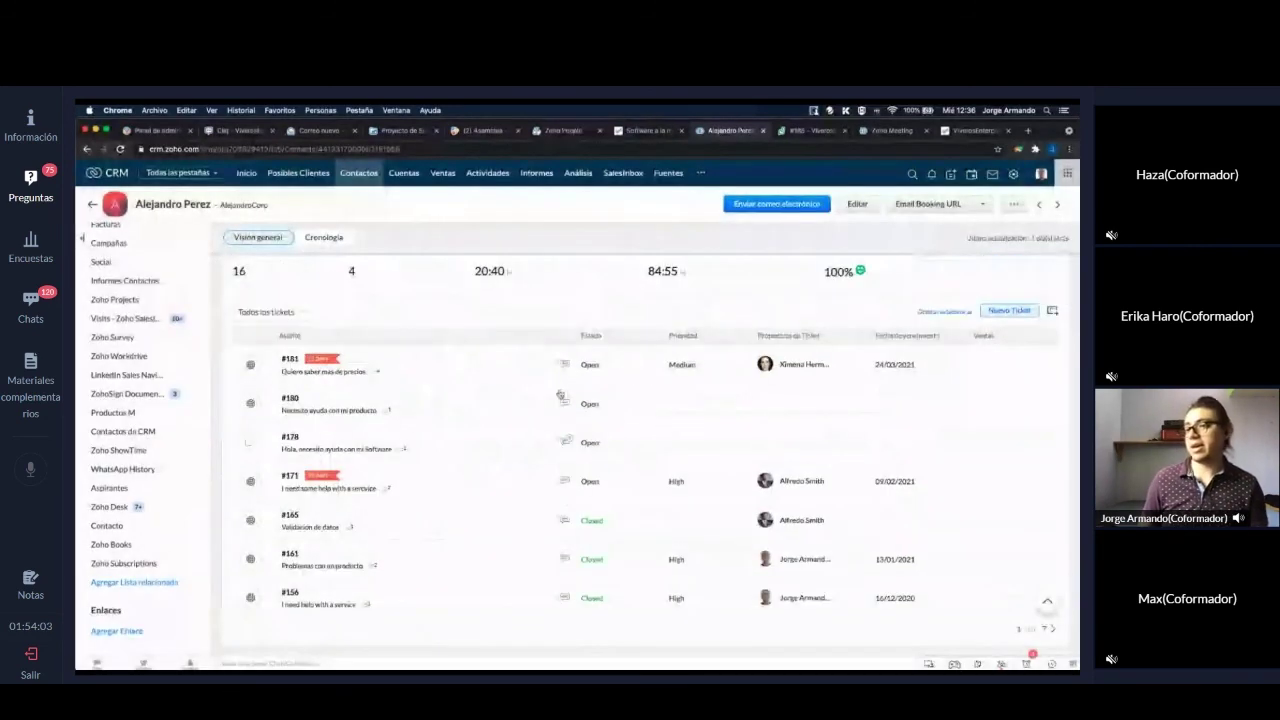
{"action": "scroll", "coordinate": [563, 370], "scroll_direction": "up", "scroll_amount": 2}
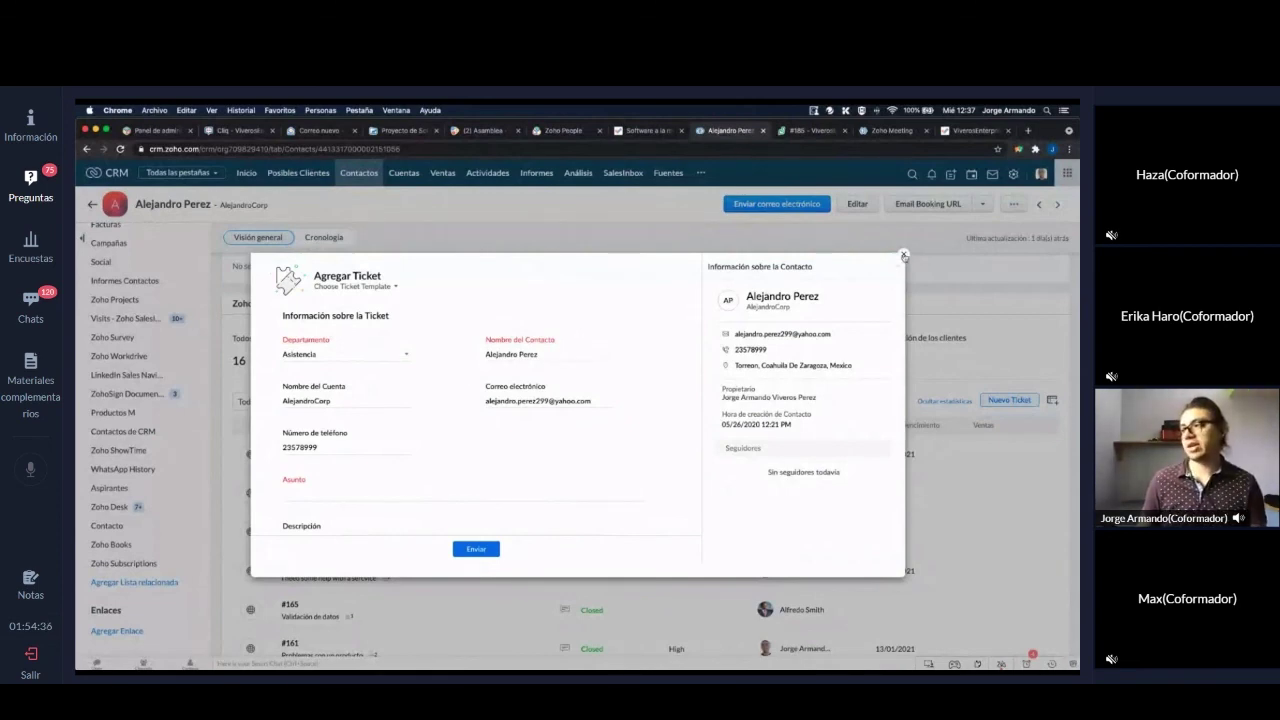
{"action": "left_click", "coordinate": [904, 256]}
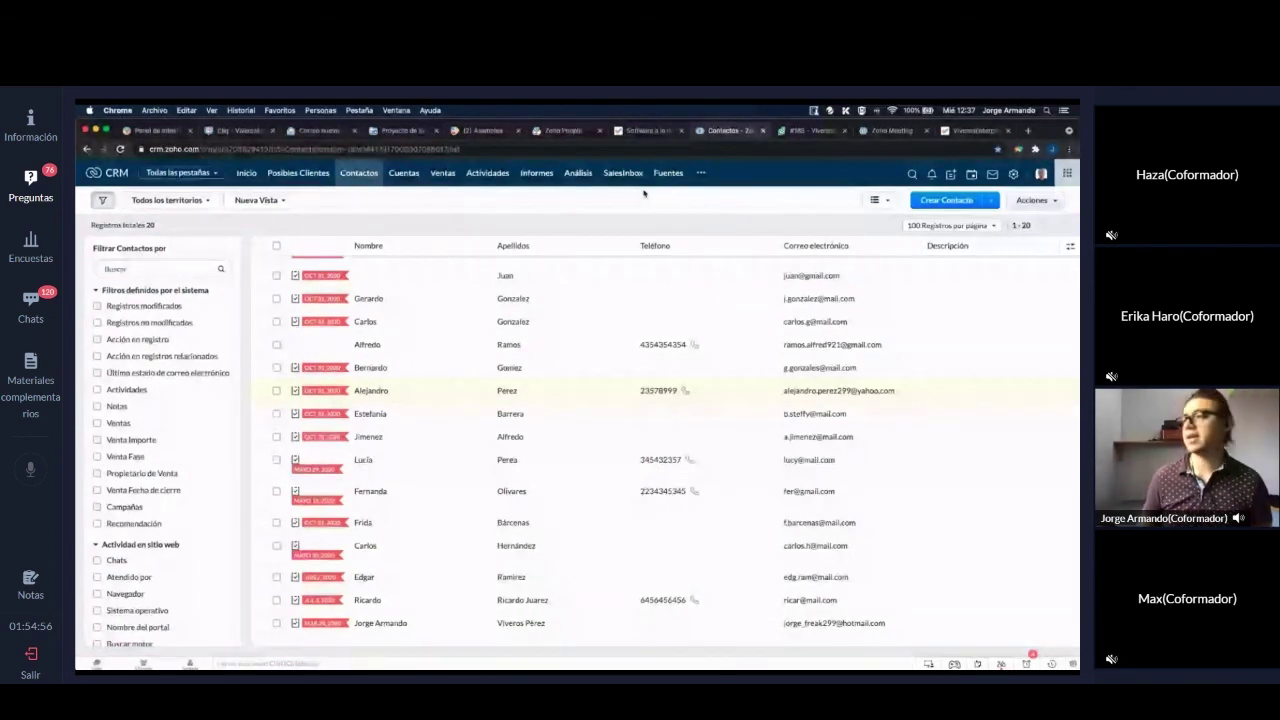
- Switch to Zoho Desk, view the client contacts, and open the Hola necesito soporte ticket #185 from the open tickets
{"action": "key", "text": "ctrl+Tab"}
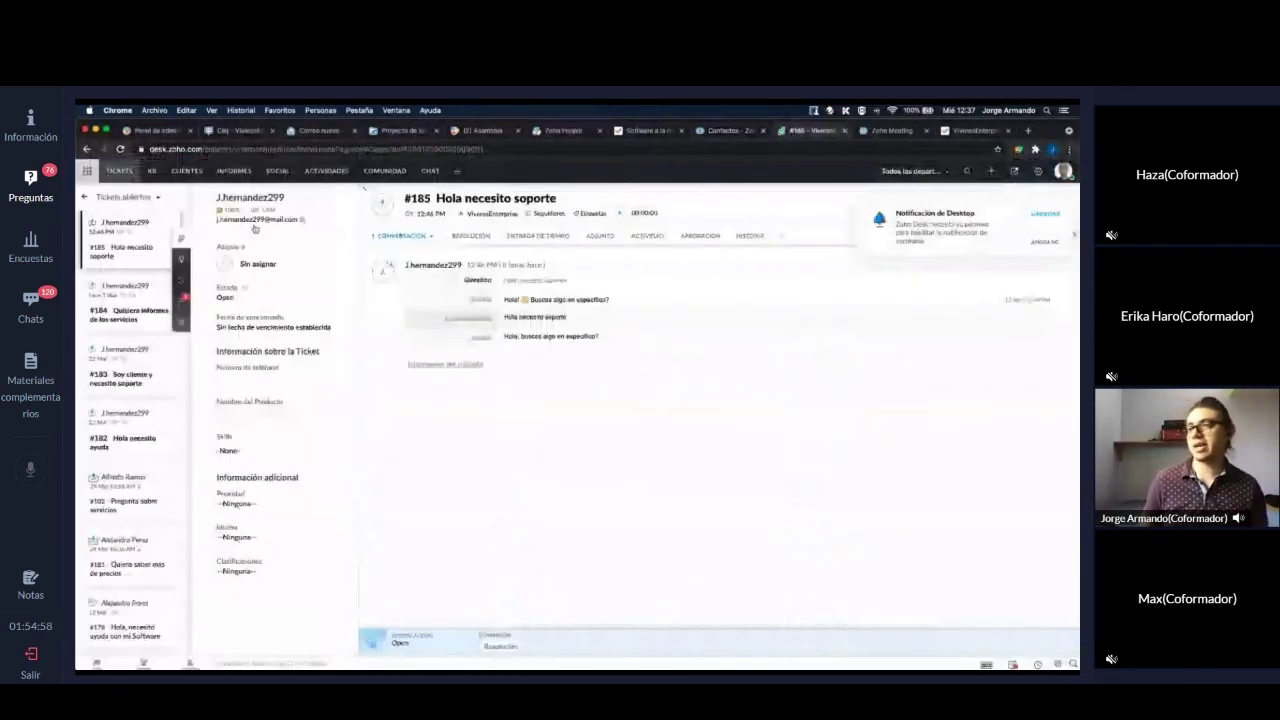
{"action": "left_click", "coordinate": [186, 170]}
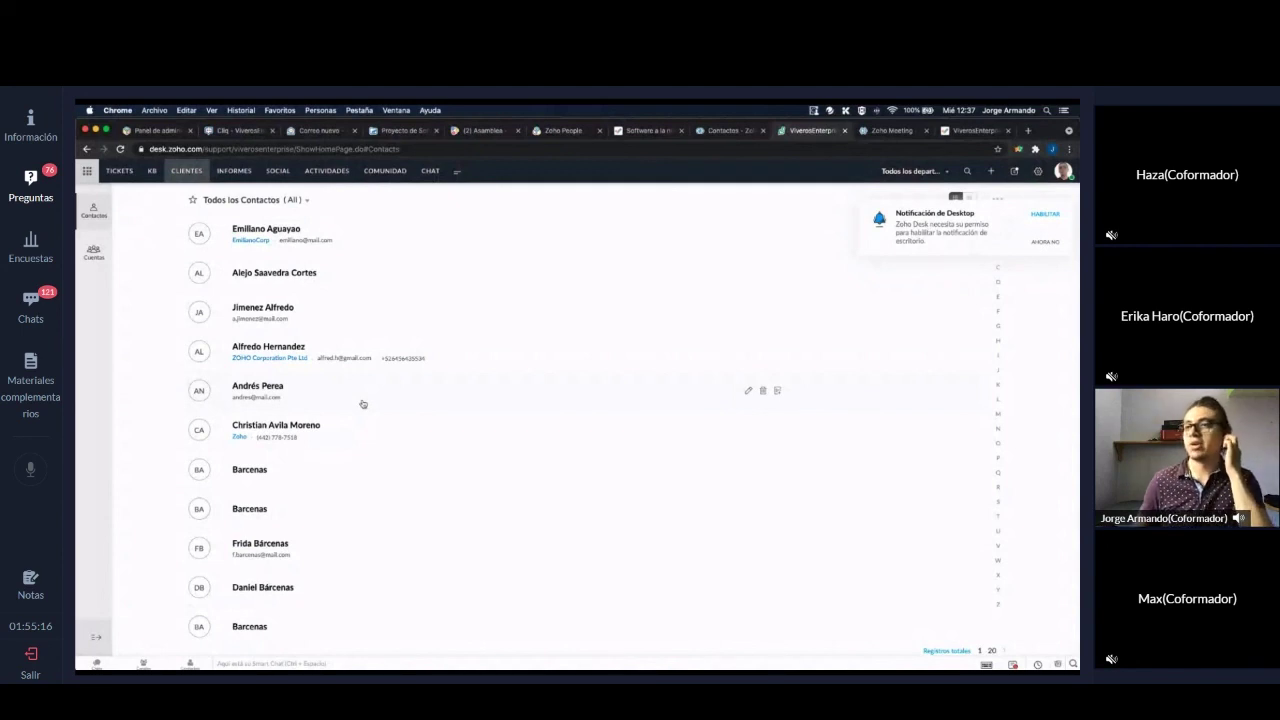
{"action": "left_click", "coordinate": [119, 170]}
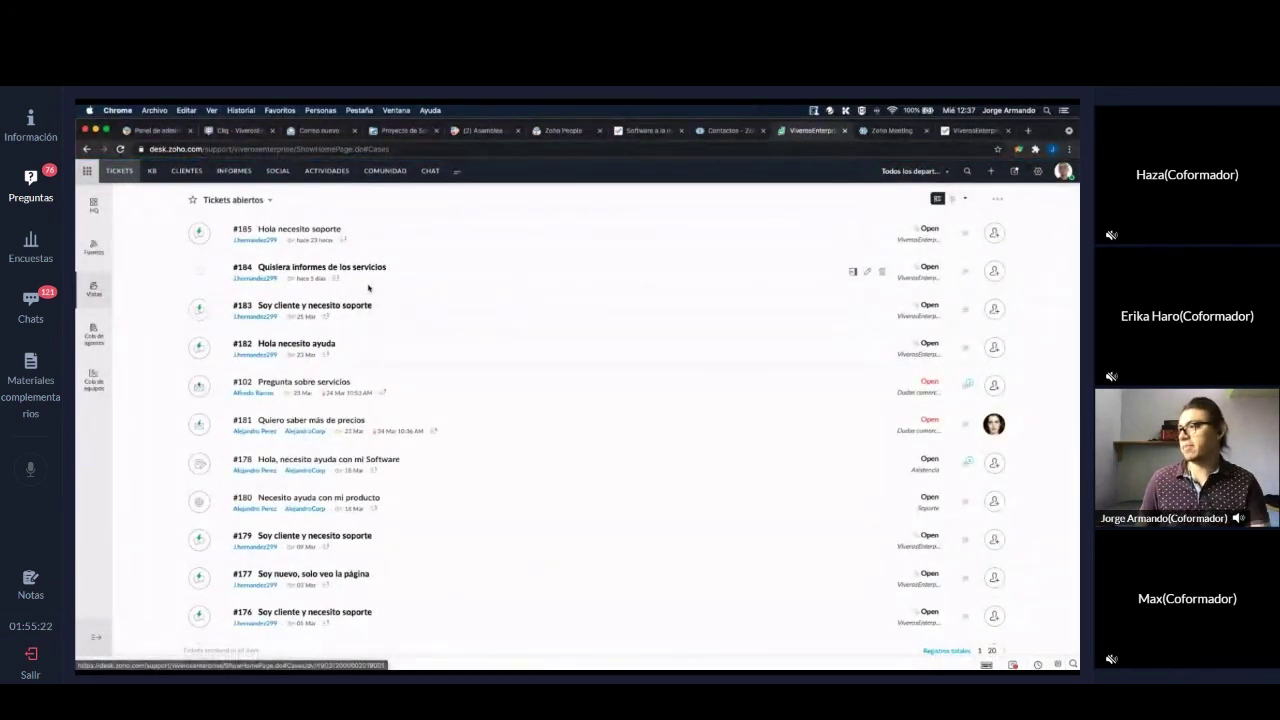
{"action": "left_click", "coordinate": [352, 231]}
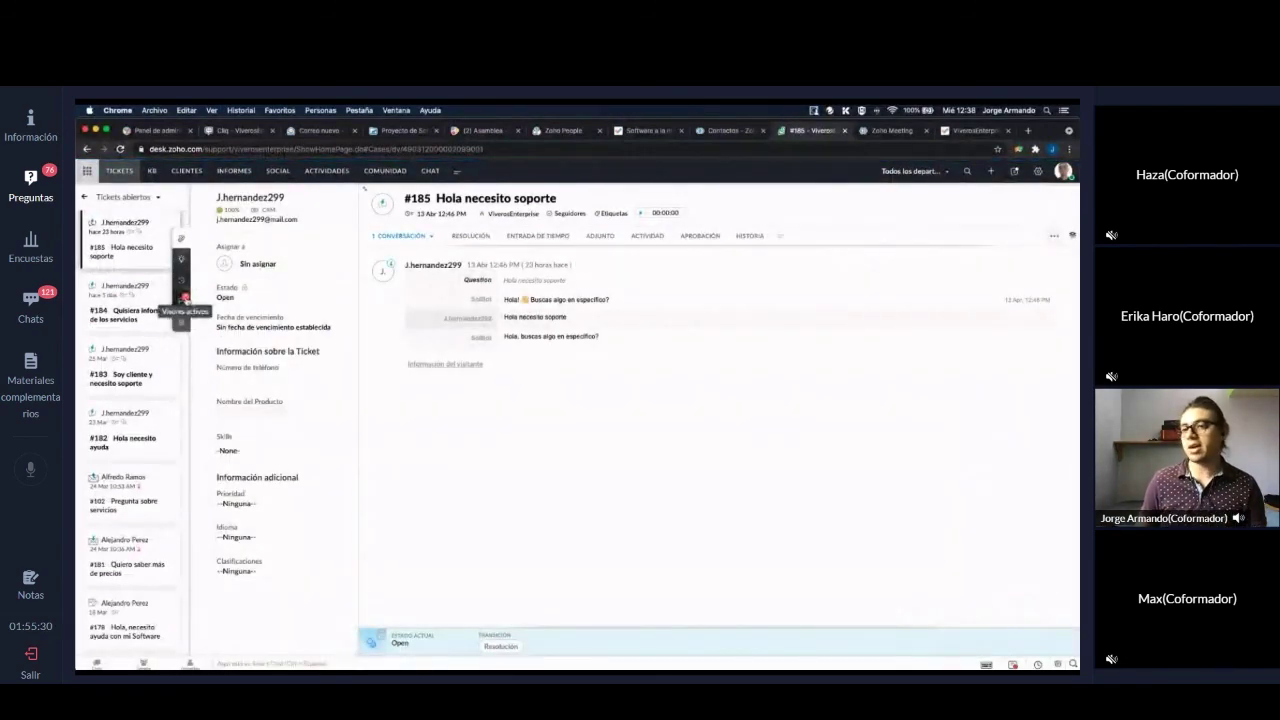
- Examine the current activity on ticket #185 to see which agent is viewing it
{"action": "left_click", "coordinate": [184, 298]}
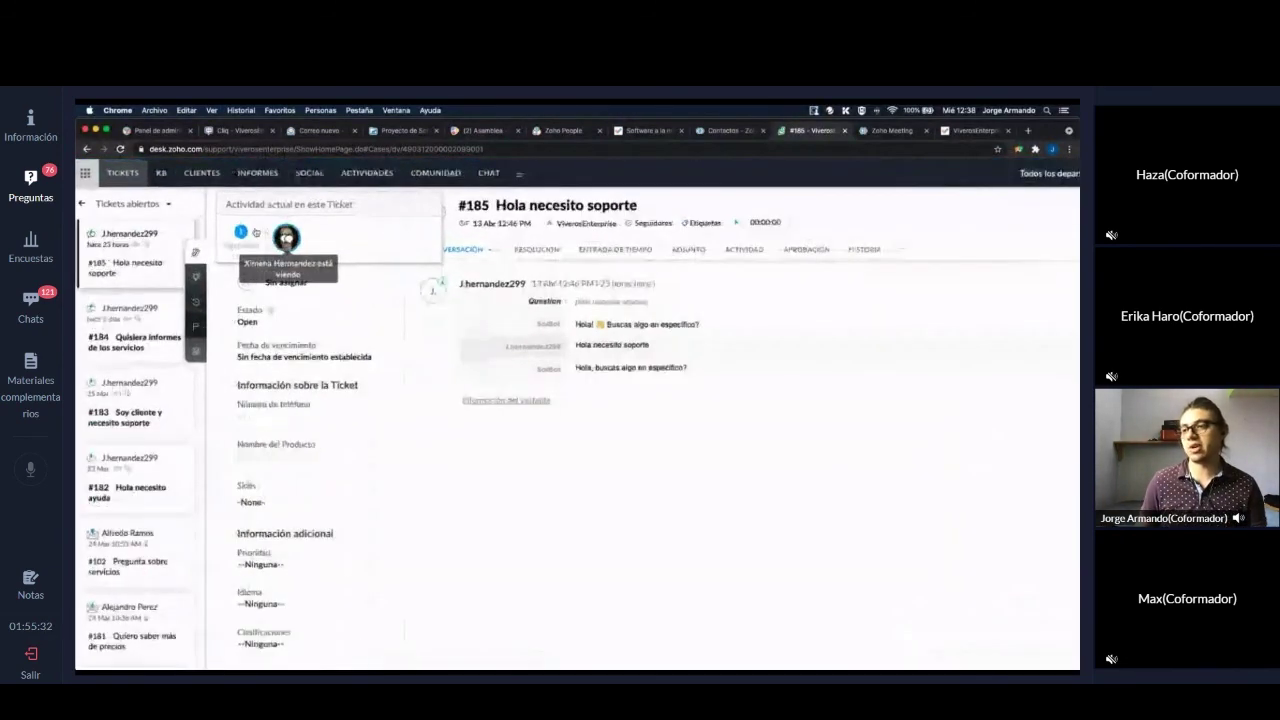
{"action": "scroll", "coordinate": [220, 218], "scroll_direction": "up", "scroll_amount": 5}
{"action": "scroll", "coordinate": [466, 333], "scroll_direction": "right", "scroll_amount": 3}
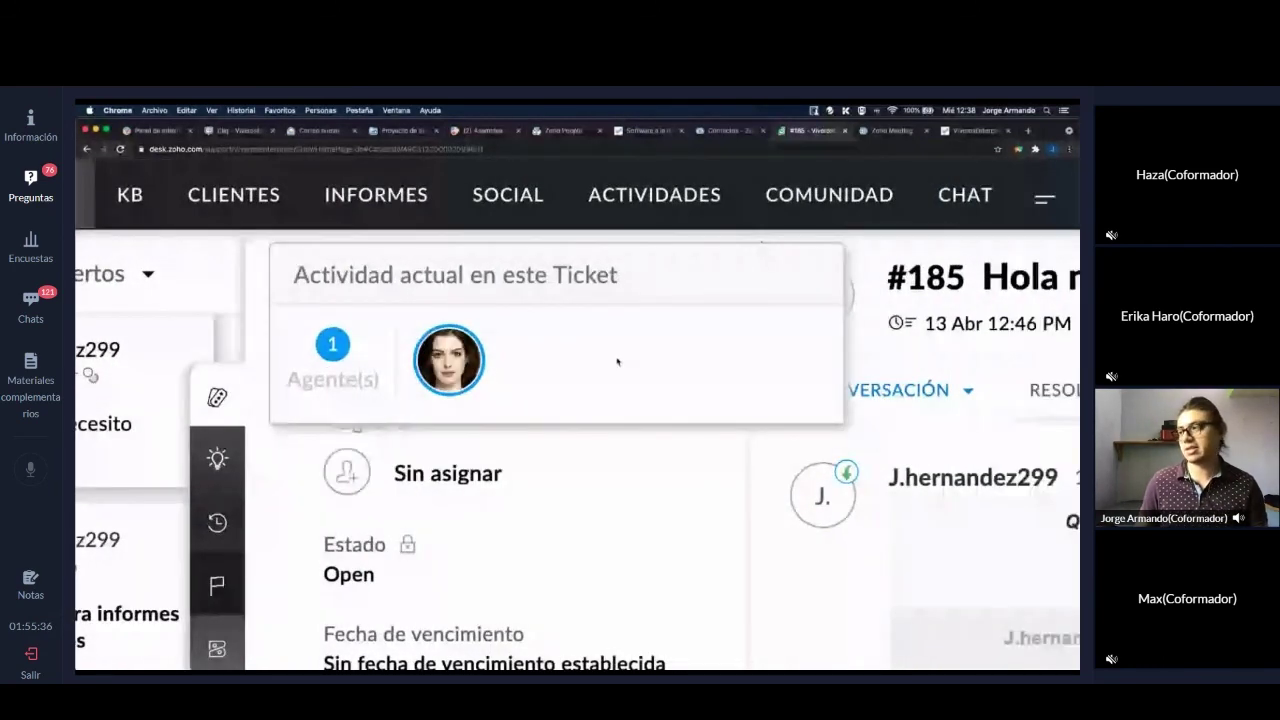
{"action": "scroll", "coordinate": [617, 362], "scroll_direction": "down", "scroll_amount": 5}
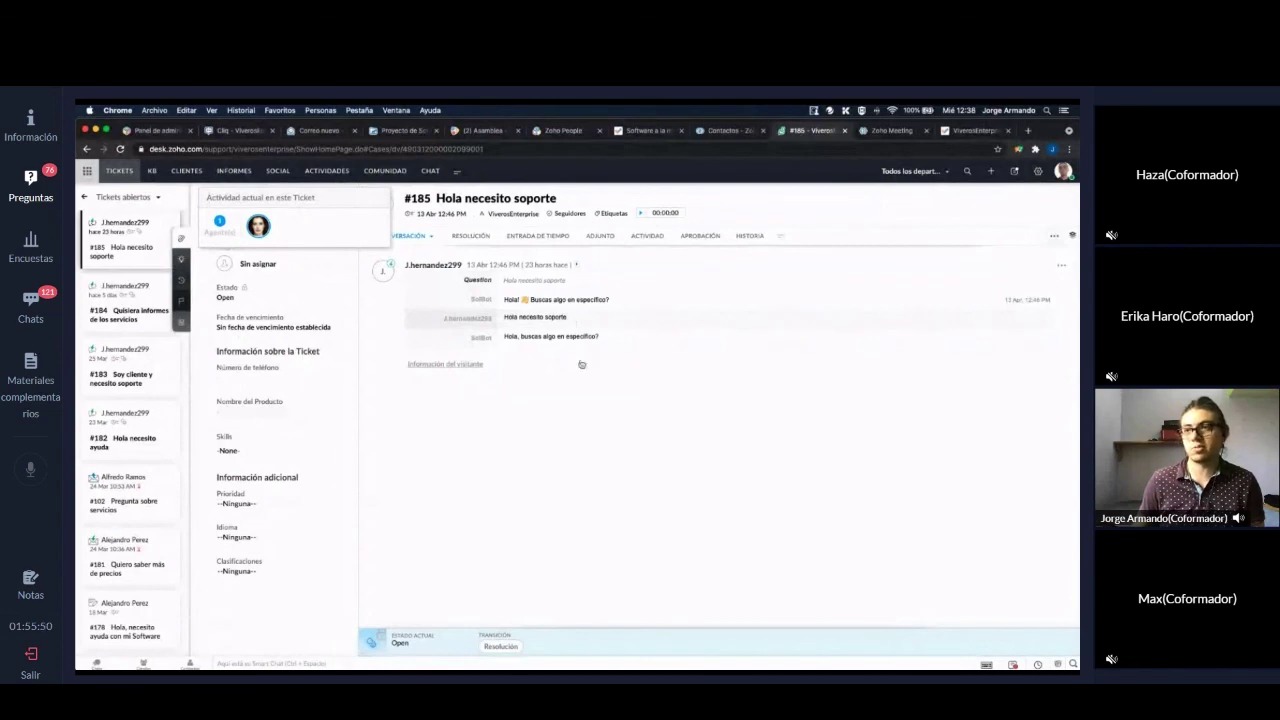
{"action": "mouse_move", "coordinate": [258, 226]}
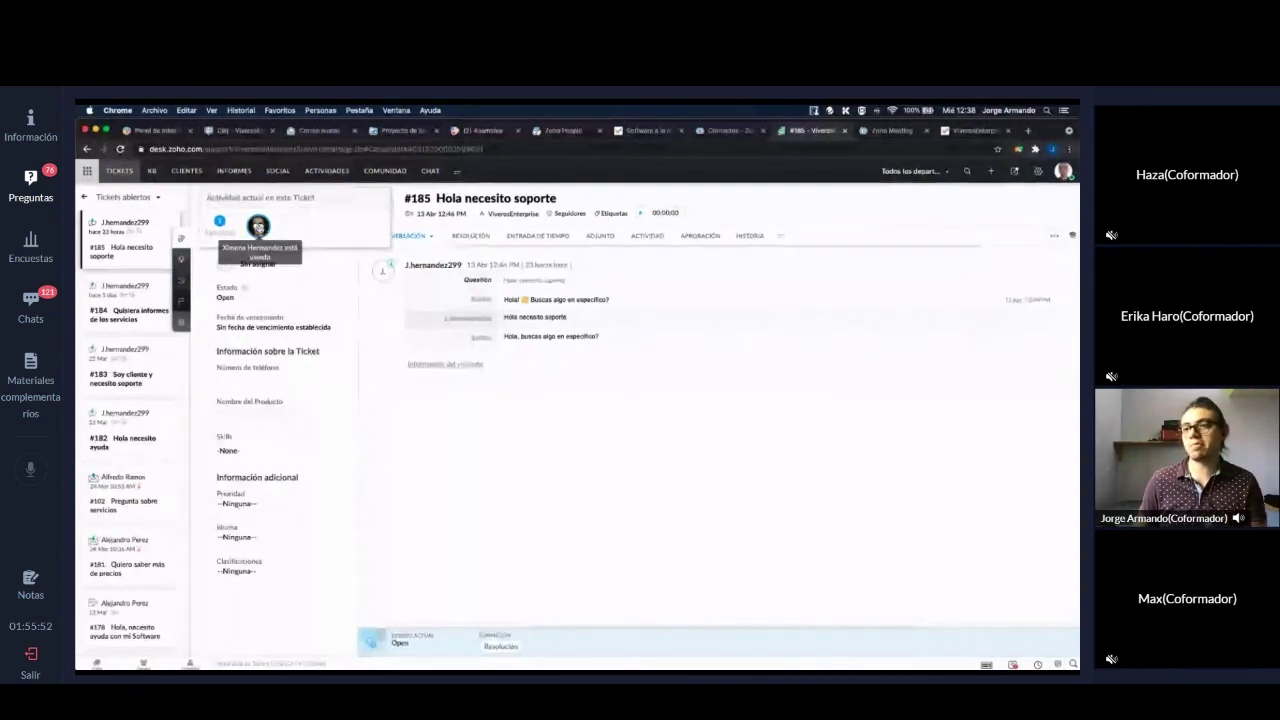
{"action": "scroll", "coordinate": [258, 226], "scroll_direction": "up", "scroll_amount": 5}
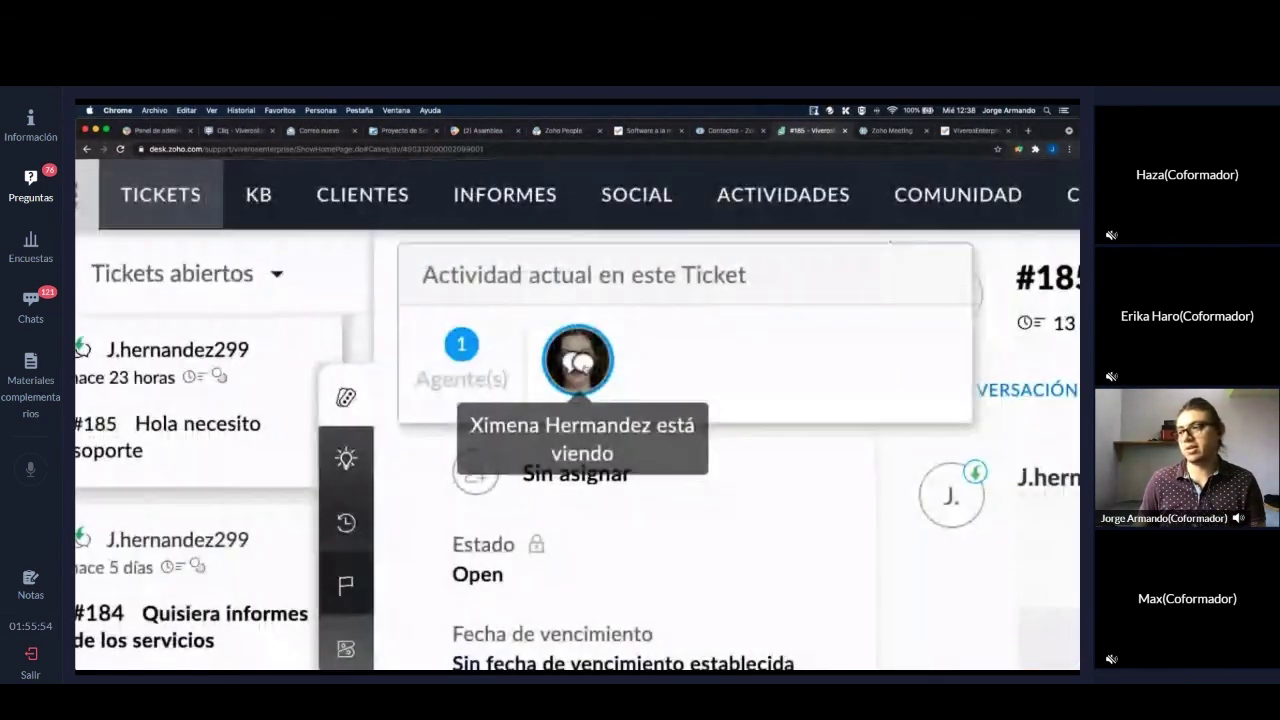
{"action": "scroll", "coordinate": [580, 362], "scroll_direction": "down", "scroll_amount": 5}
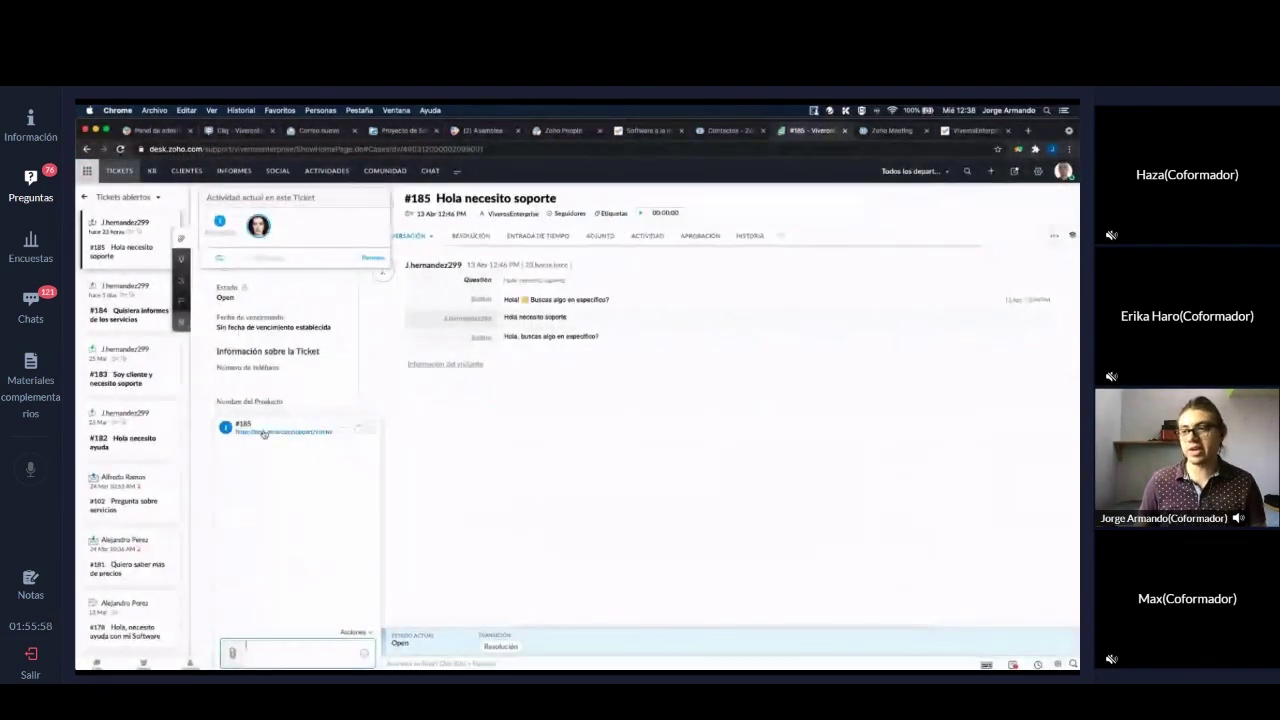
- Send the viewing agent a greeting in the ticket #185 chat, asking "cómo resolvemos este ticket?"
{"action": "scroll", "coordinate": [300, 551], "scroll_direction": "up", "scroll_amount": 5}
{"action": "scroll", "coordinate": [466, 434], "scroll_direction": "down", "scroll_amount": 5}
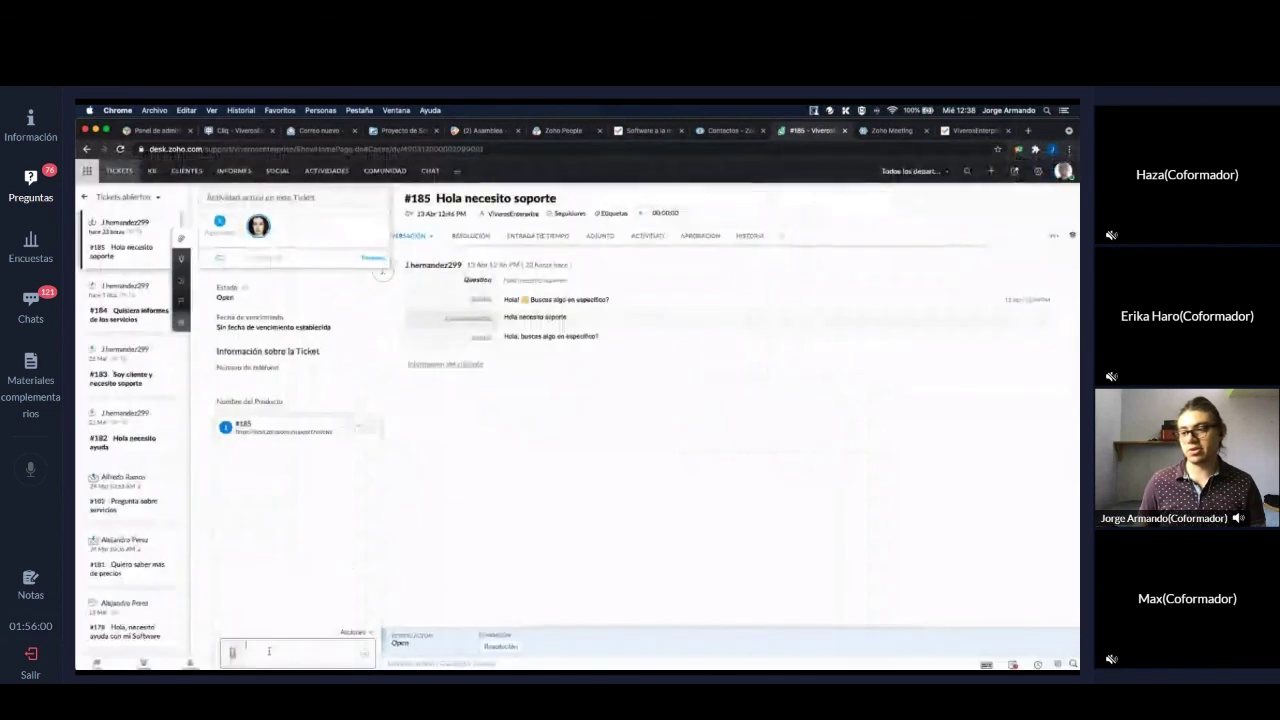
{"action": "type", "text": "Hola Ximena, cómo res"}
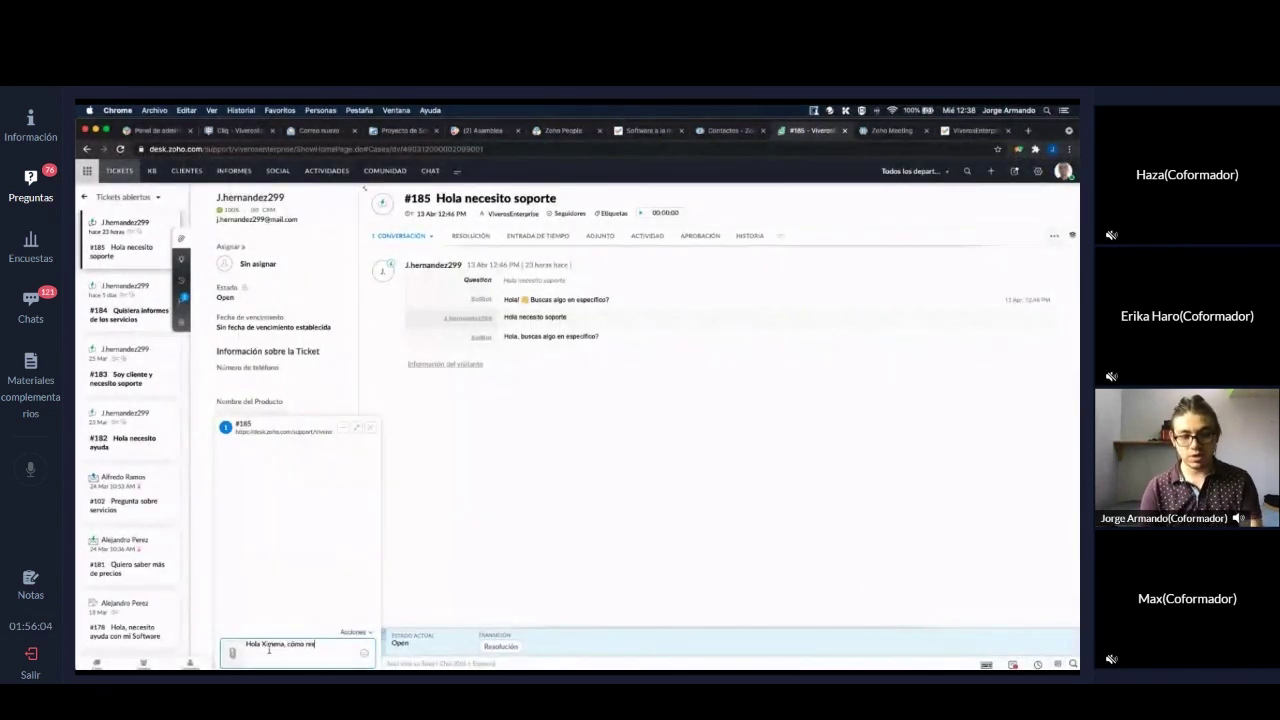
{"action": "type", "text": "olvemos este tick"}
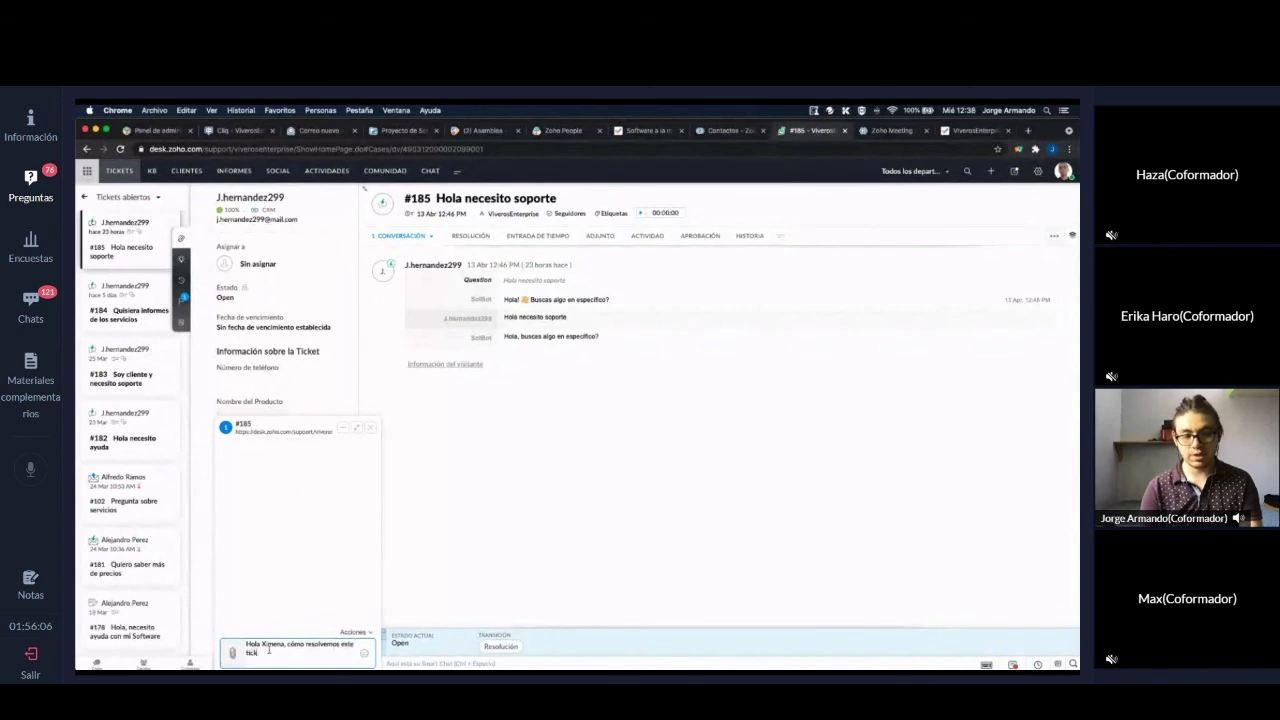
{"action": "type", "text": "et?"}
{"action": "key", "text": "Return"}
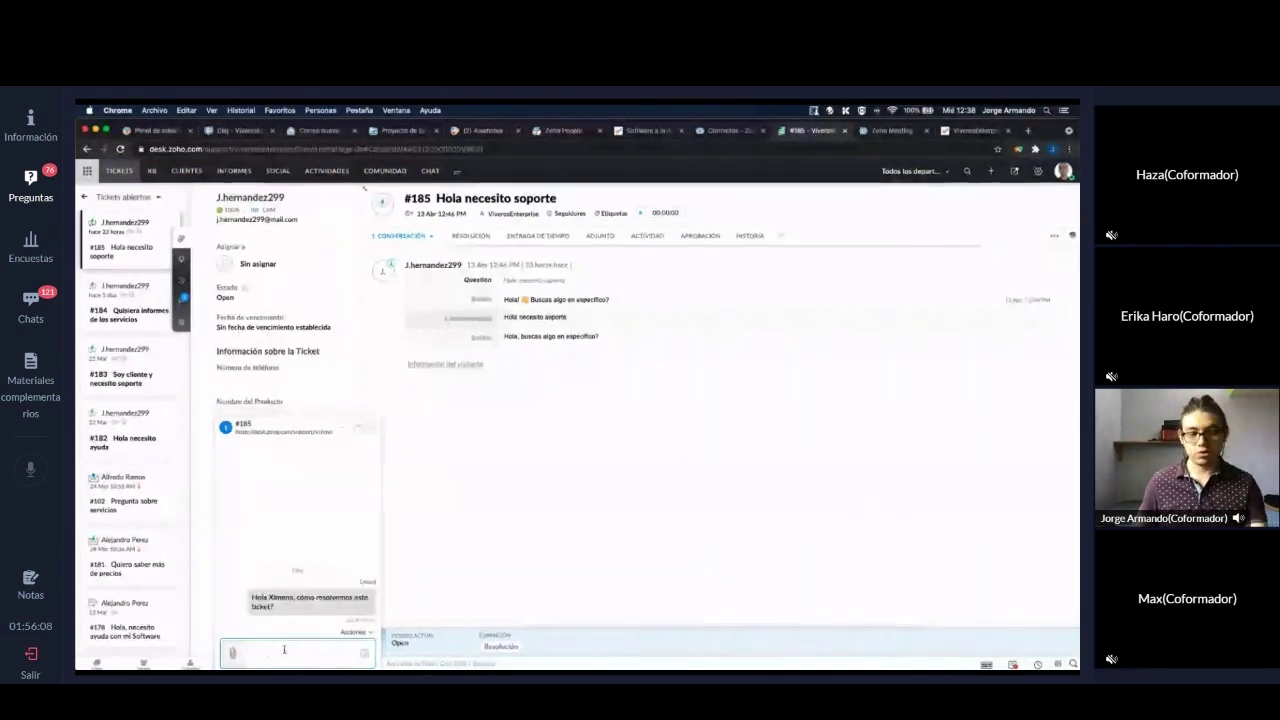
- Switch to the other agent's browser window, bring up ticket #185 in Desk, and examine its active viewers
{"action": "key", "text": "ctrl+Down"}
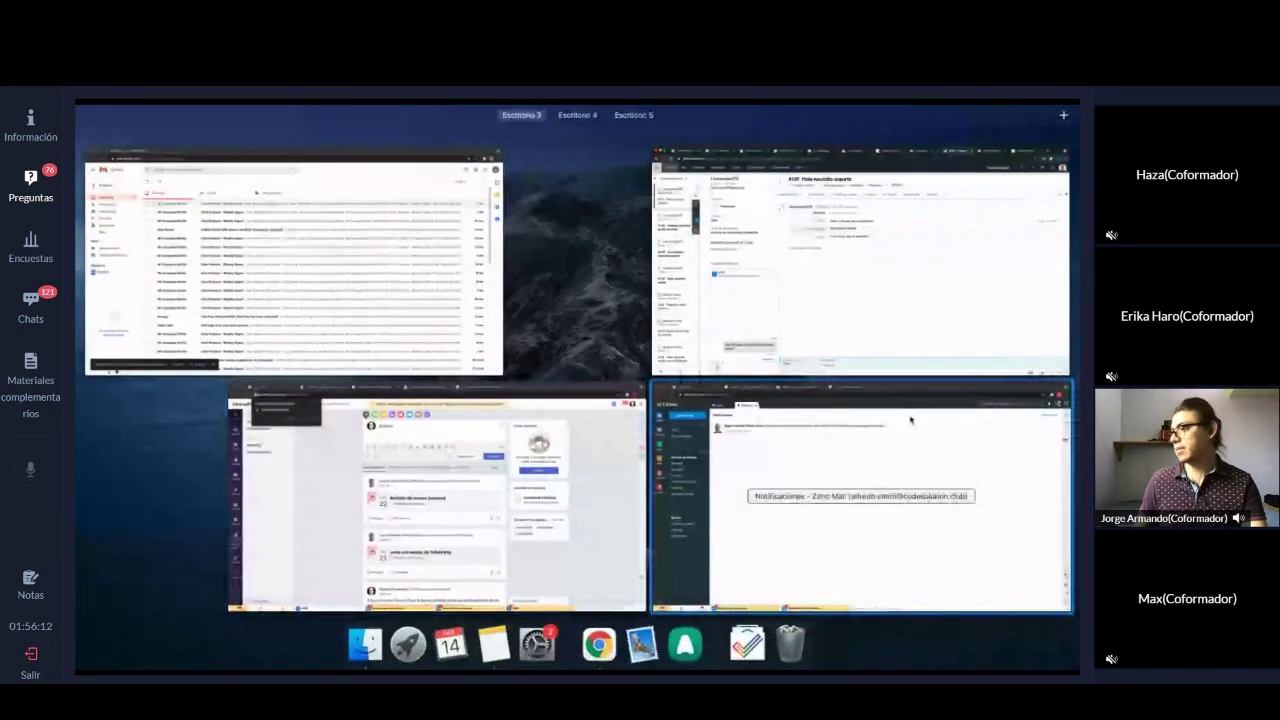
{"action": "left_click", "coordinate": [592, 396]}
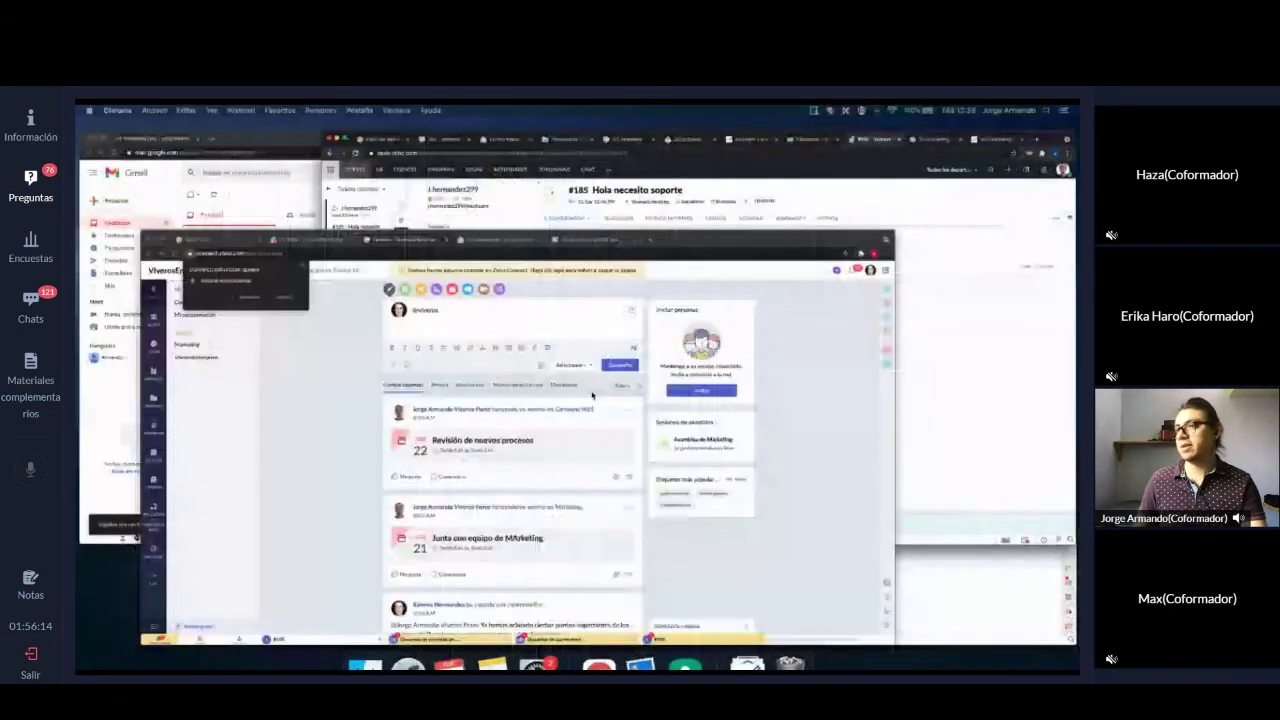
{"action": "left_click", "coordinate": [284, 130]}
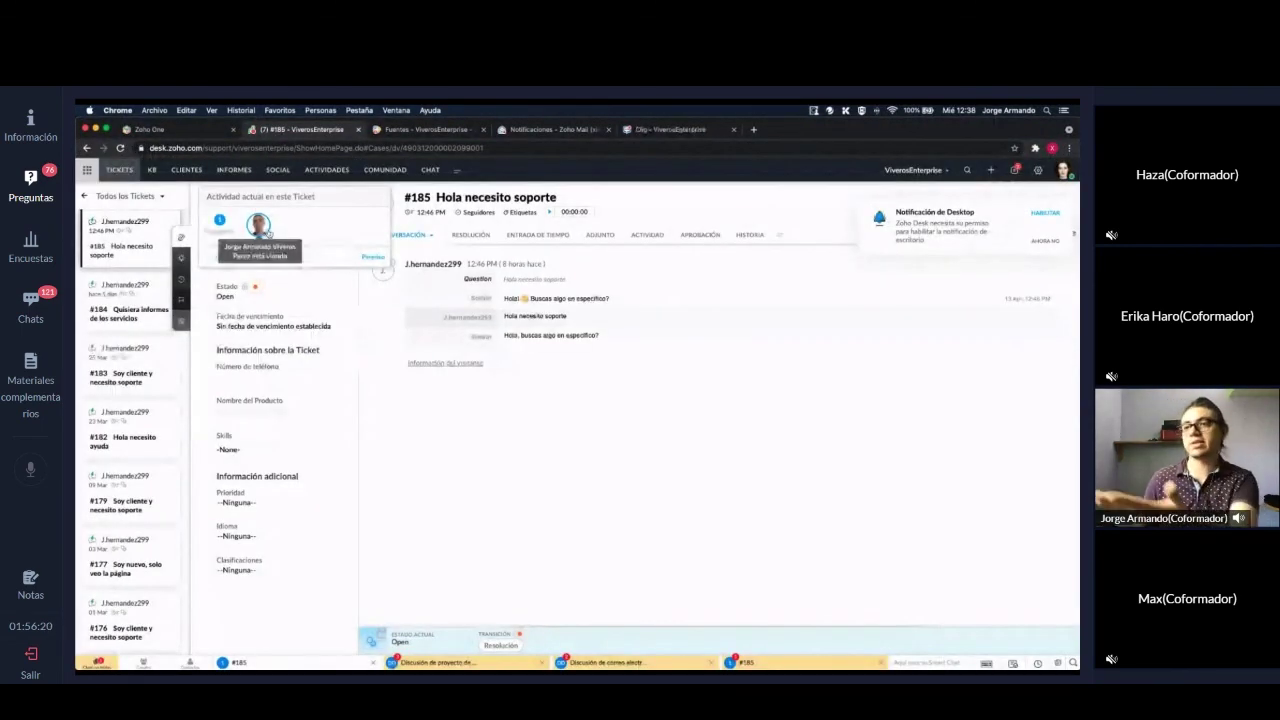
{"action": "key", "text": "super+plus"}
{"action": "scroll", "coordinate": [268, 233], "scroll_direction": "up", "scroll_amount": 5}
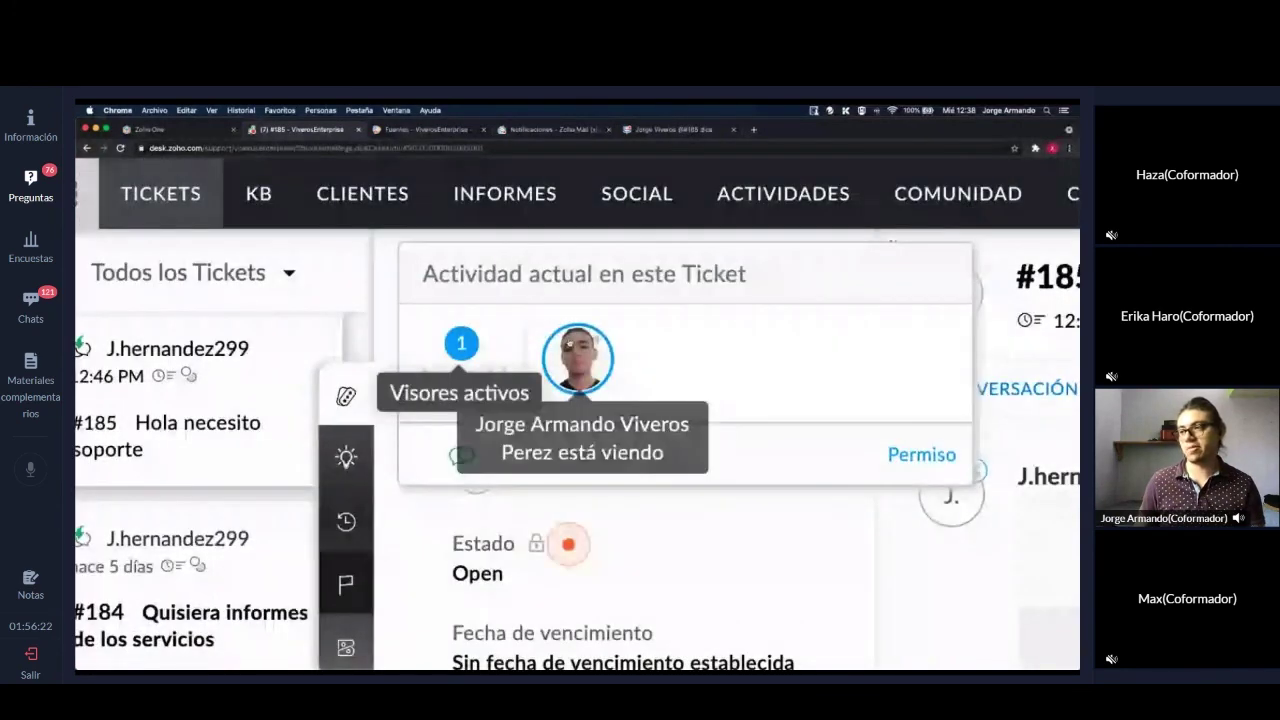
{"action": "scroll", "coordinate": [568, 544], "scroll_direction": "down", "scroll_amount": 5}
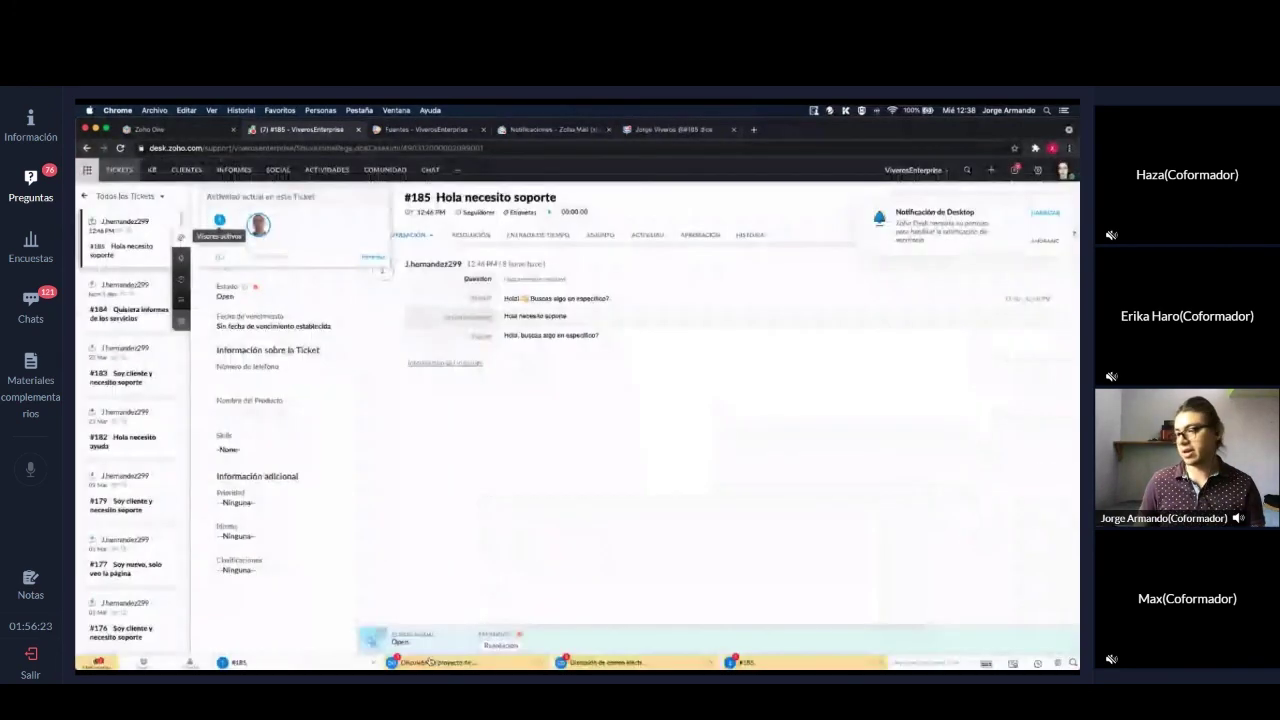
- Open the received #185 chat in the other agent's session and examine the message alongside the ticket title
{"action": "left_click", "coordinate": [760, 659]}
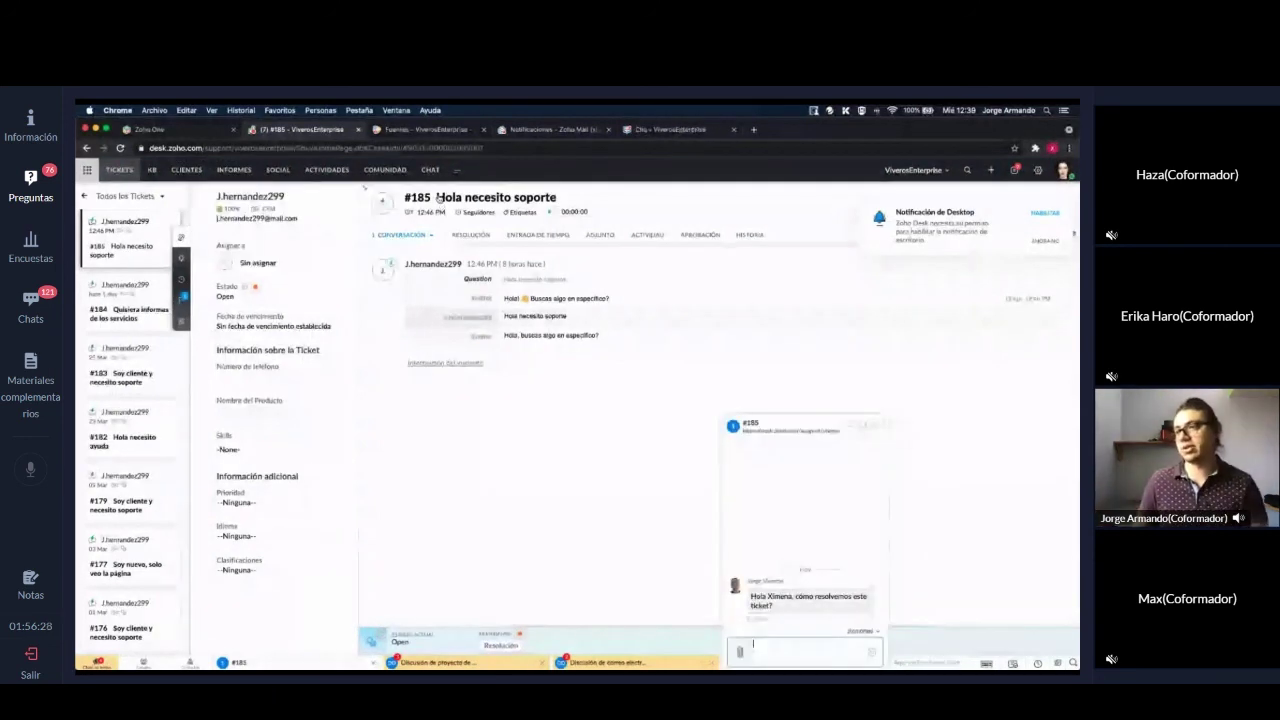
{"action": "triple_click", "coordinate": [578, 194]}
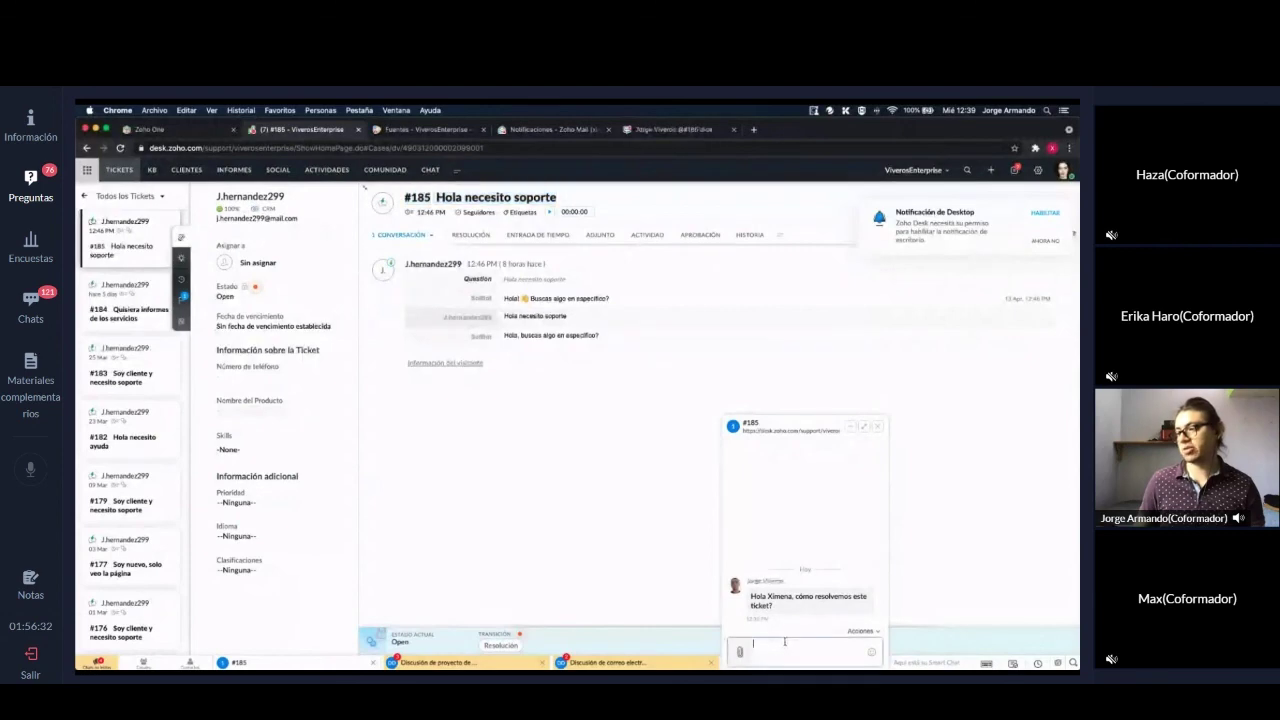
{"action": "scroll", "coordinate": [588, 491], "scroll_direction": "up", "scroll_amount": 5}
{"action": "scroll", "coordinate": [588, 491], "scroll_direction": "down", "scroll_amount": 5}
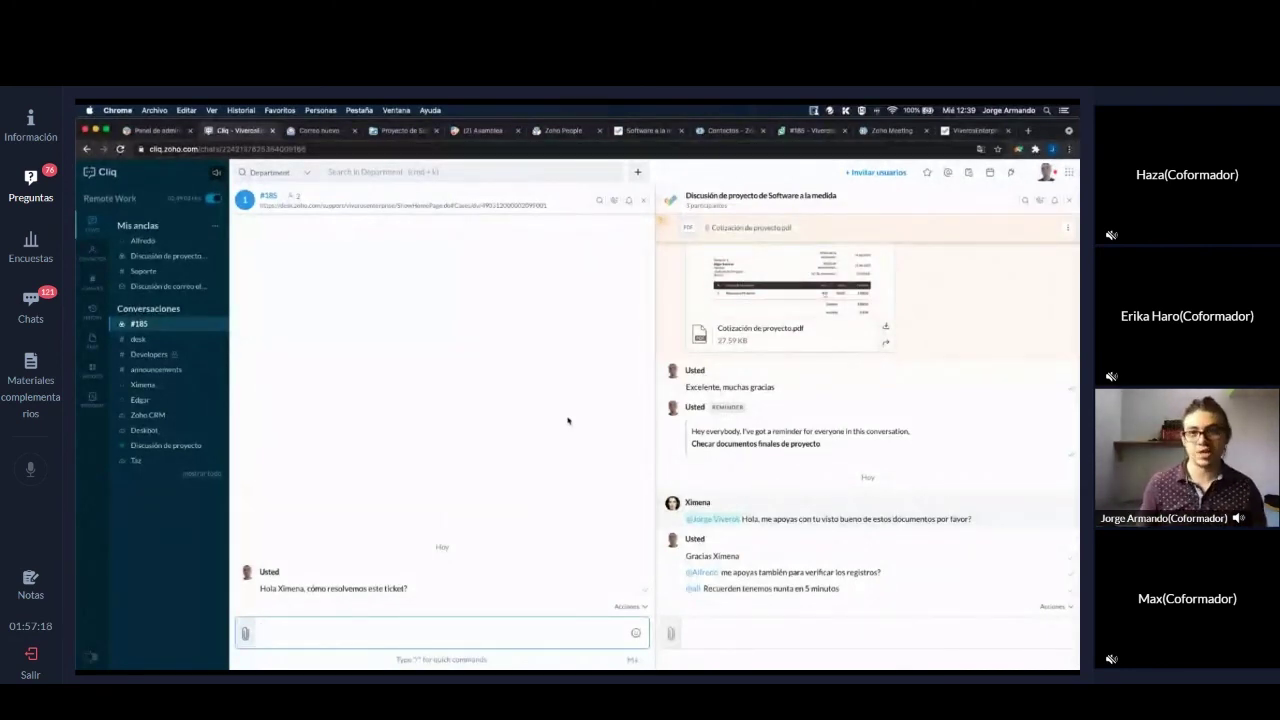
- Switch to Cliq and close the project discussion and #185 conversations to return to the Remote Work board
{"action": "left_click", "coordinate": [1072, 202]}
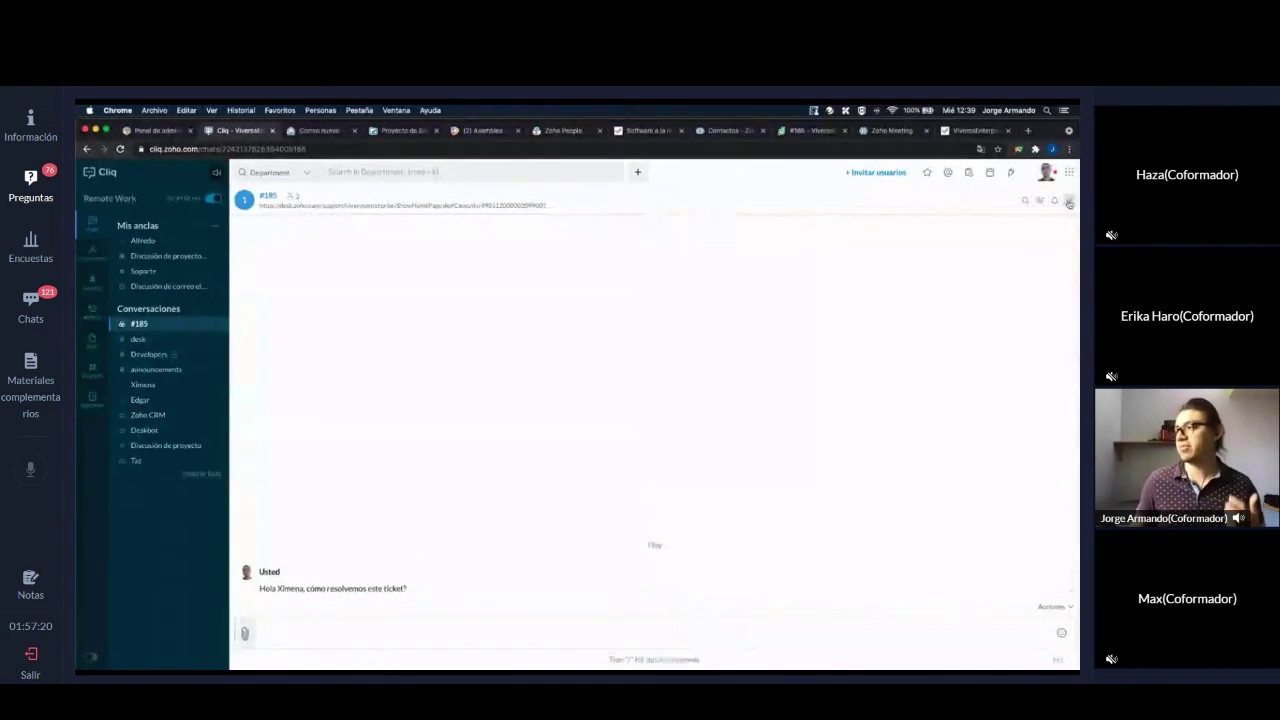
{"action": "left_click", "coordinate": [1070, 200]}
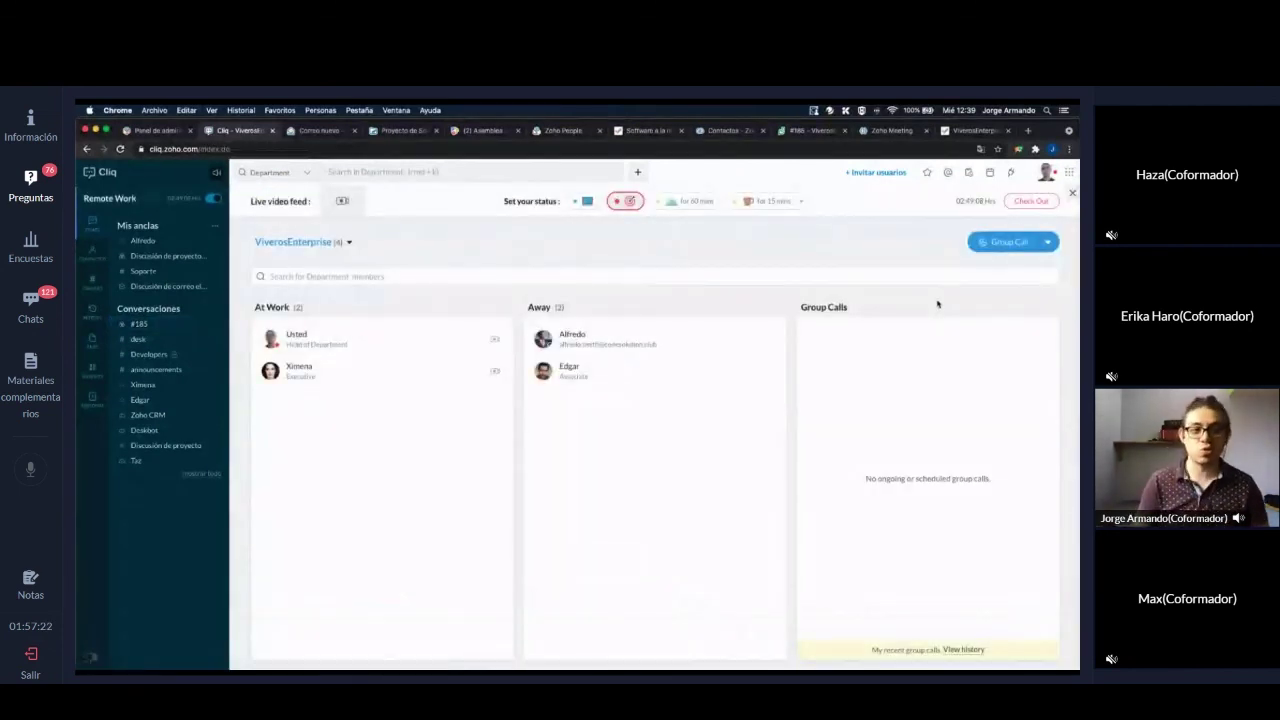